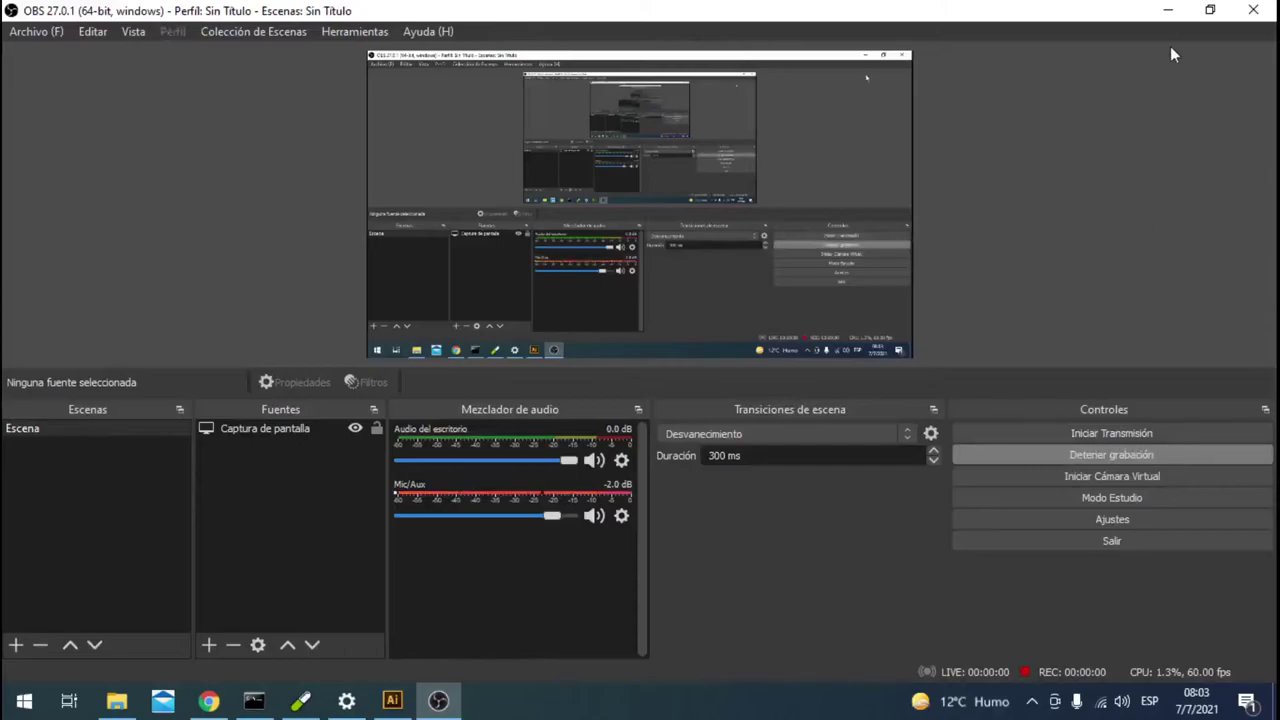
Bring Illustrator forward and cancel the New document dialog, leaving Sin título-1 open
click(1167, 10)
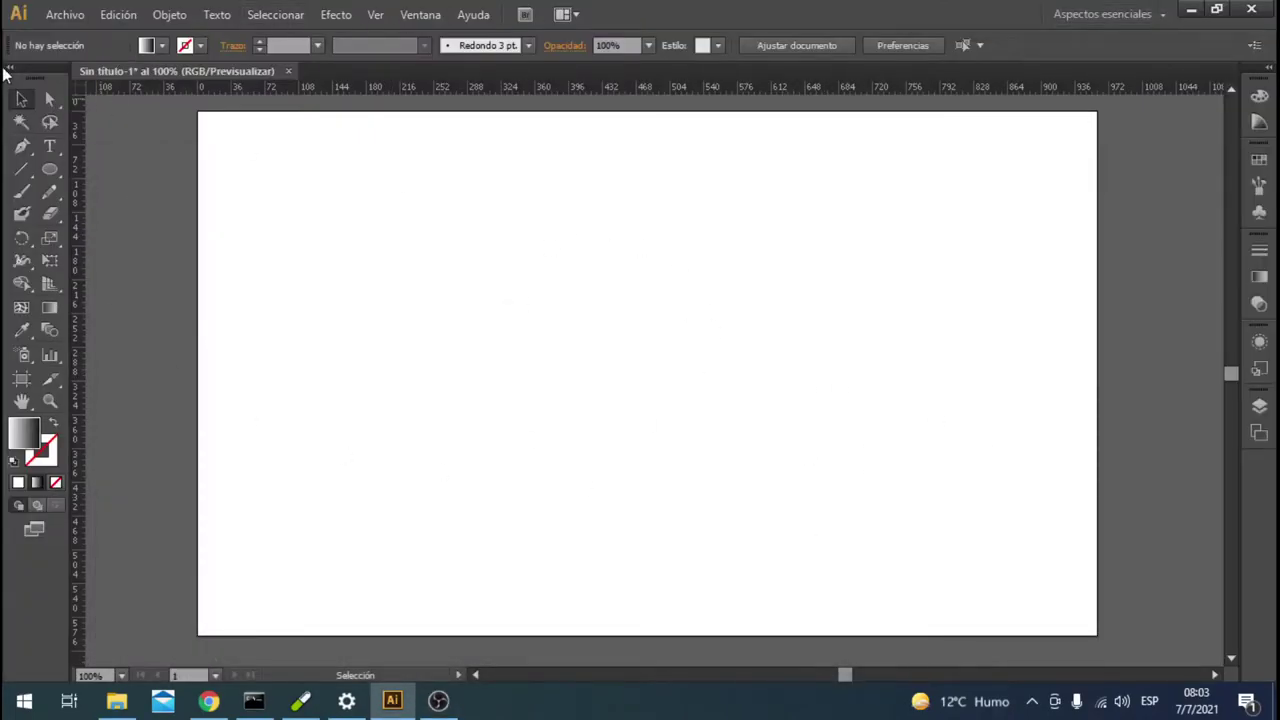
click(64, 14)
click(75, 34)
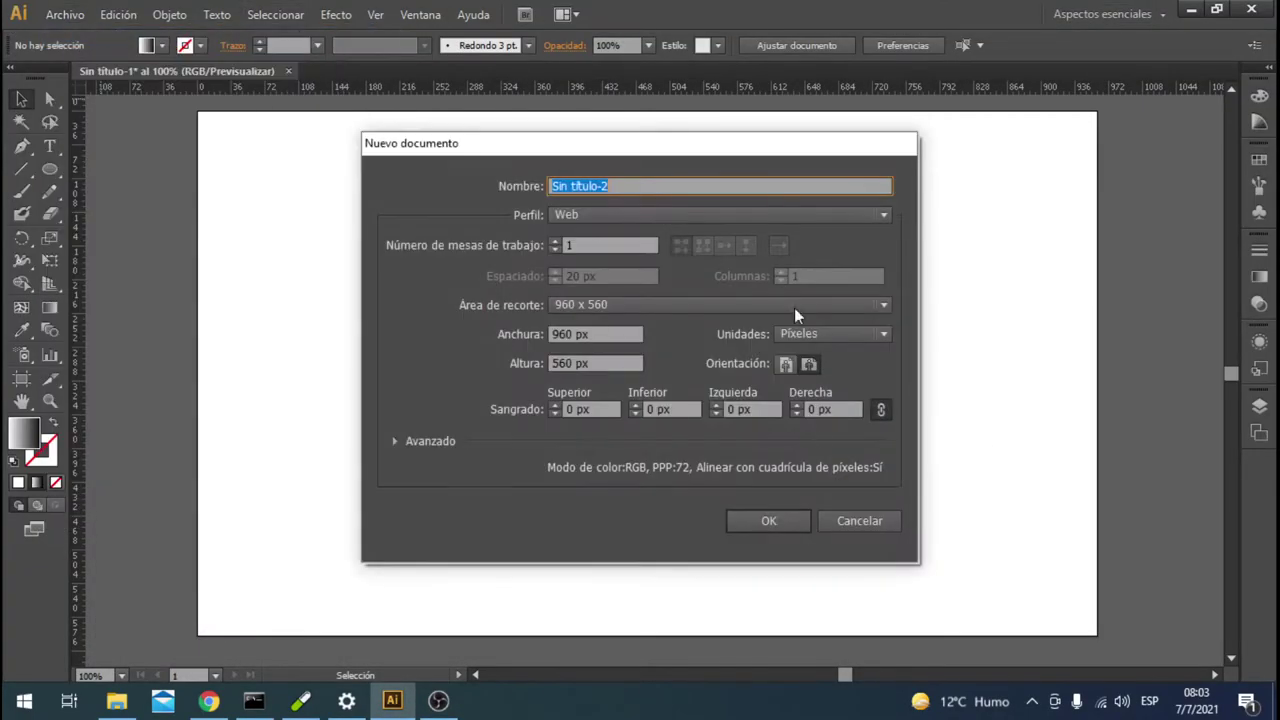
click(839, 530)
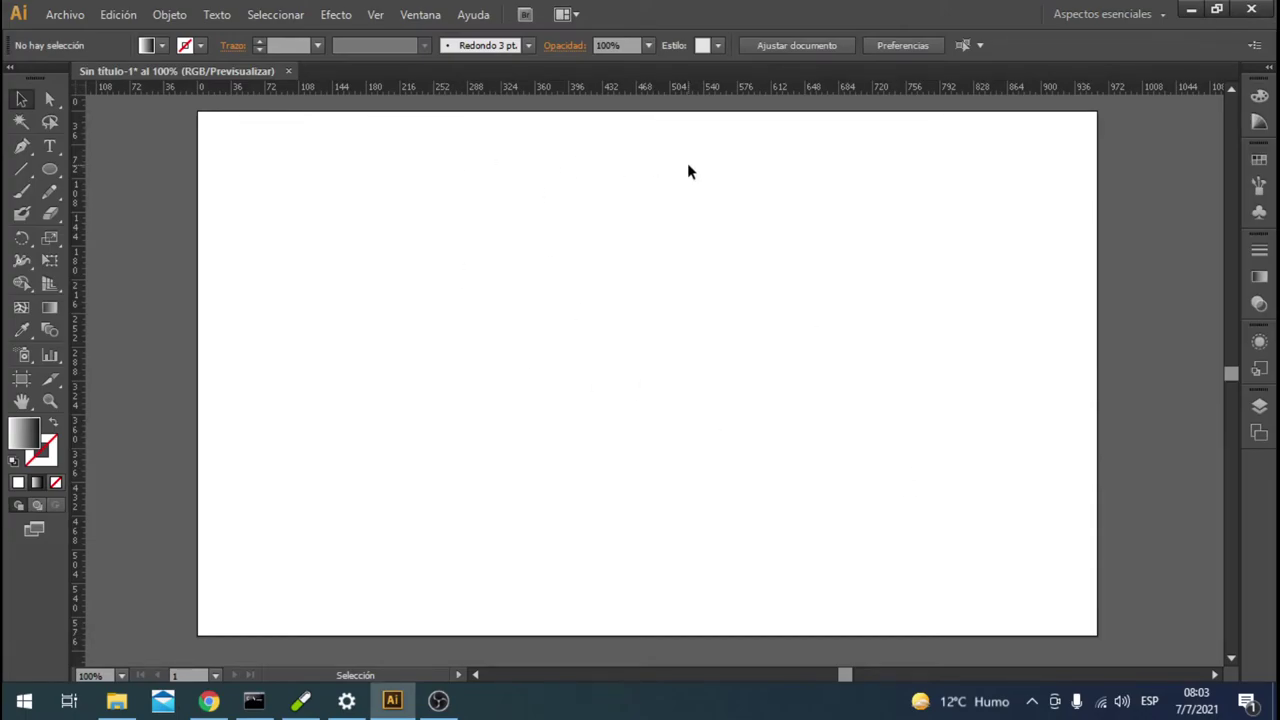
Draw a circle with the Ellipse tool and fill it red
click(53, 175)
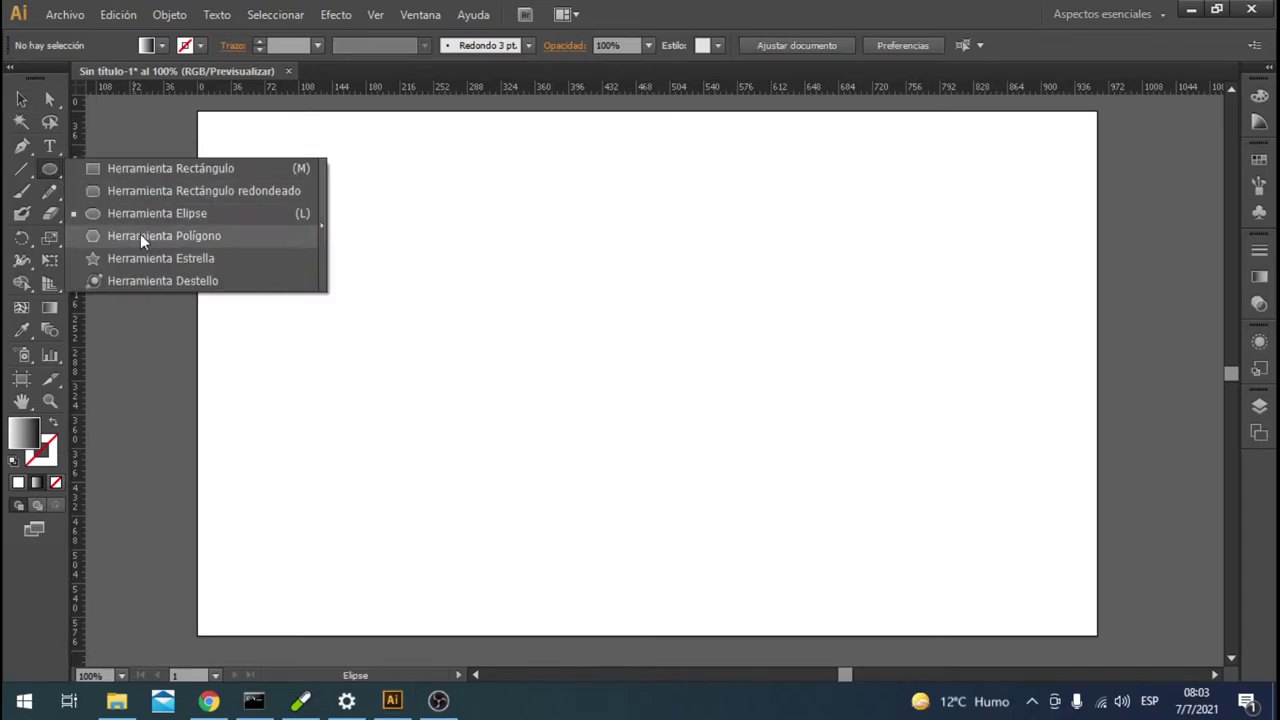
drag(53, 175, 152, 211)
drag(336, 170, 596, 452)
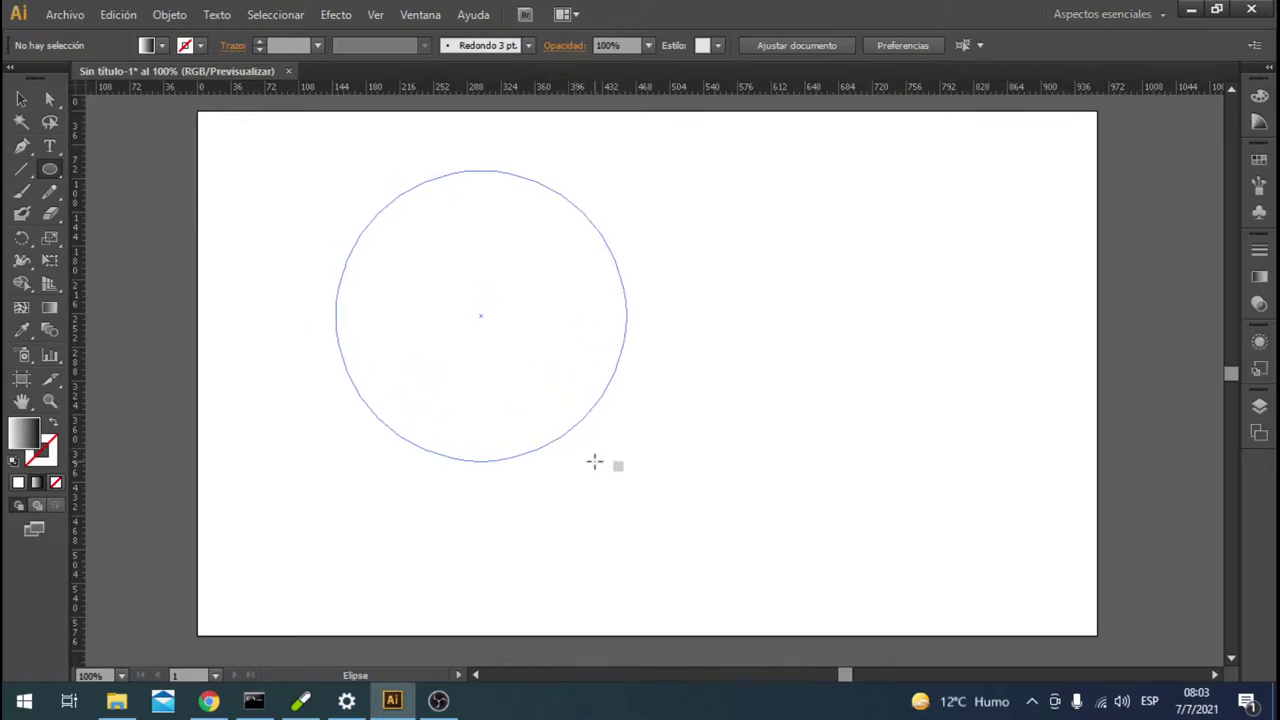
drag(596, 452, 626, 461)
click(17, 100)
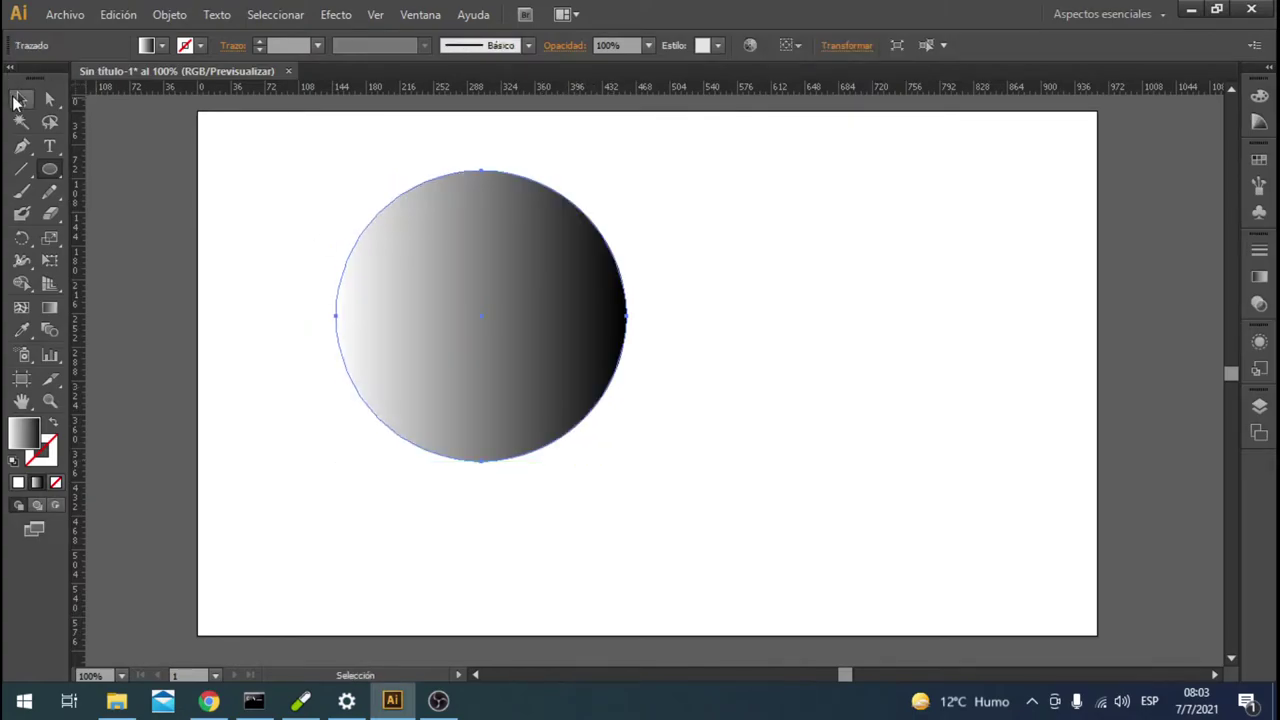
click(161, 45)
click(158, 77)
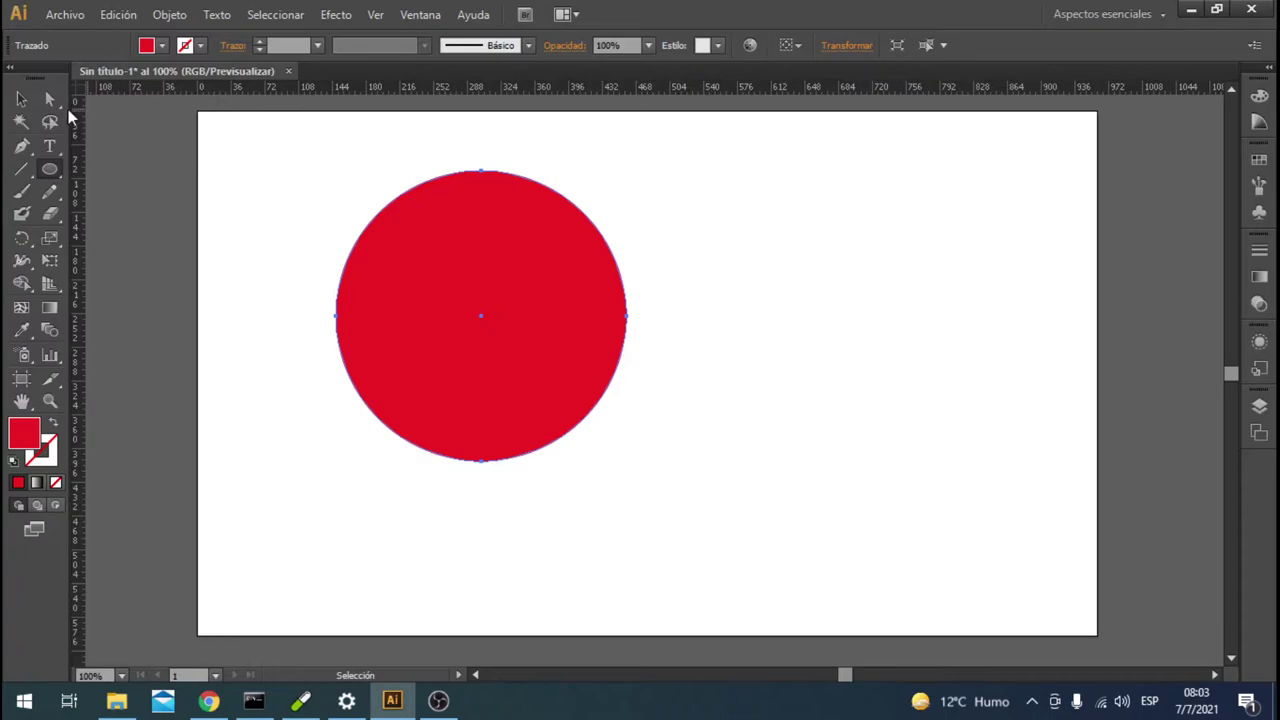
Alt-drag two overlapping copies of the circle, one right and one below, then select all three
key(l)
click(22, 97)
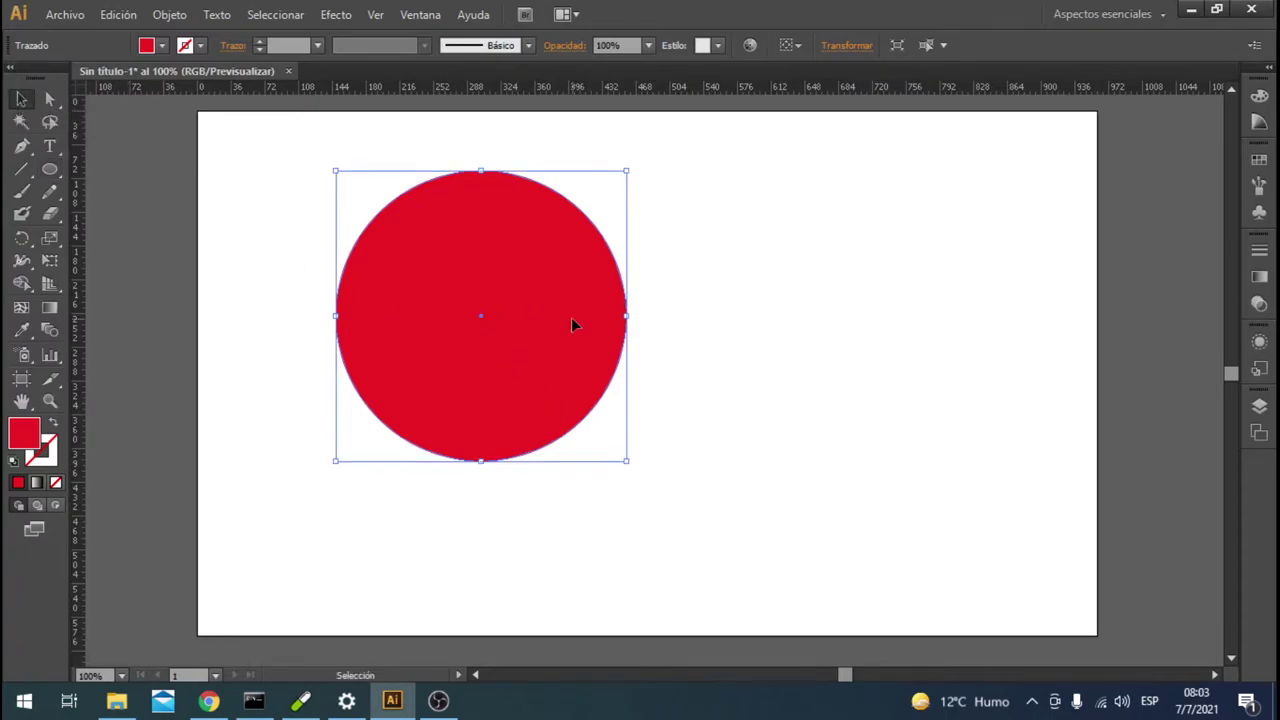
mouse_move(565, 358)
mouse_down()
mouse_move(729, 363)
mouse_move(614, 466)
mouse_up()
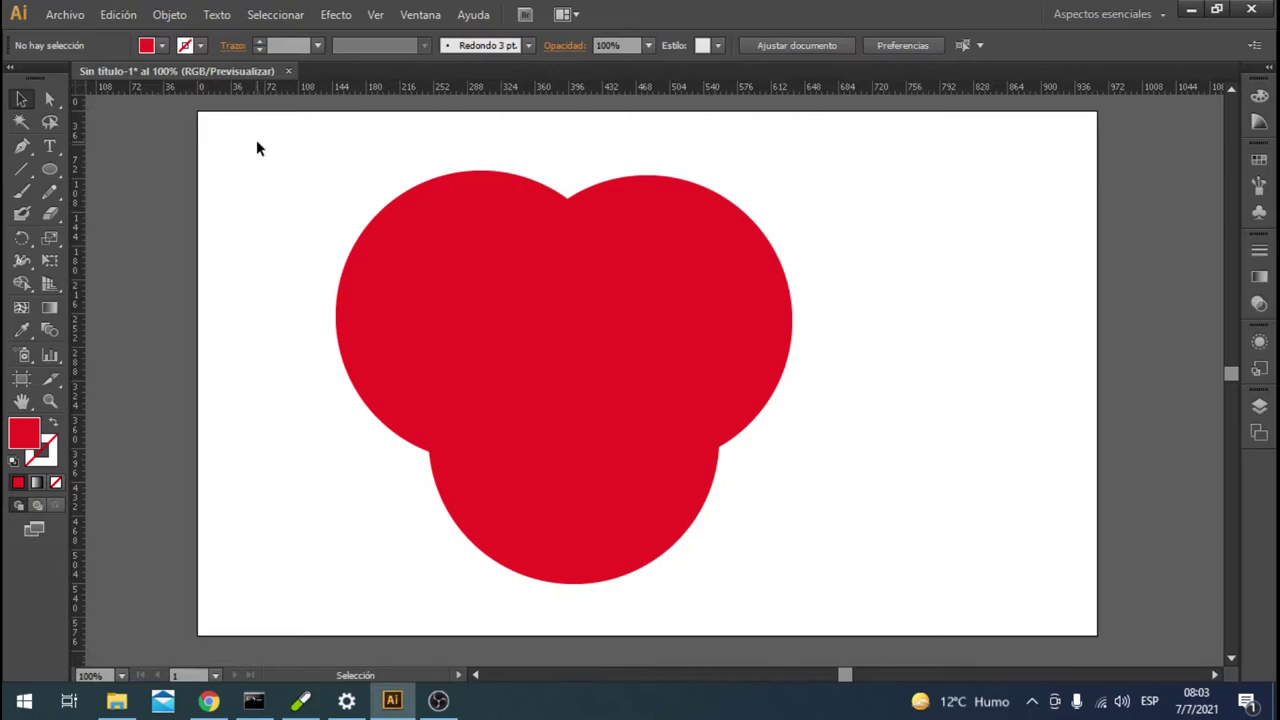
drag(256, 140, 842, 580)
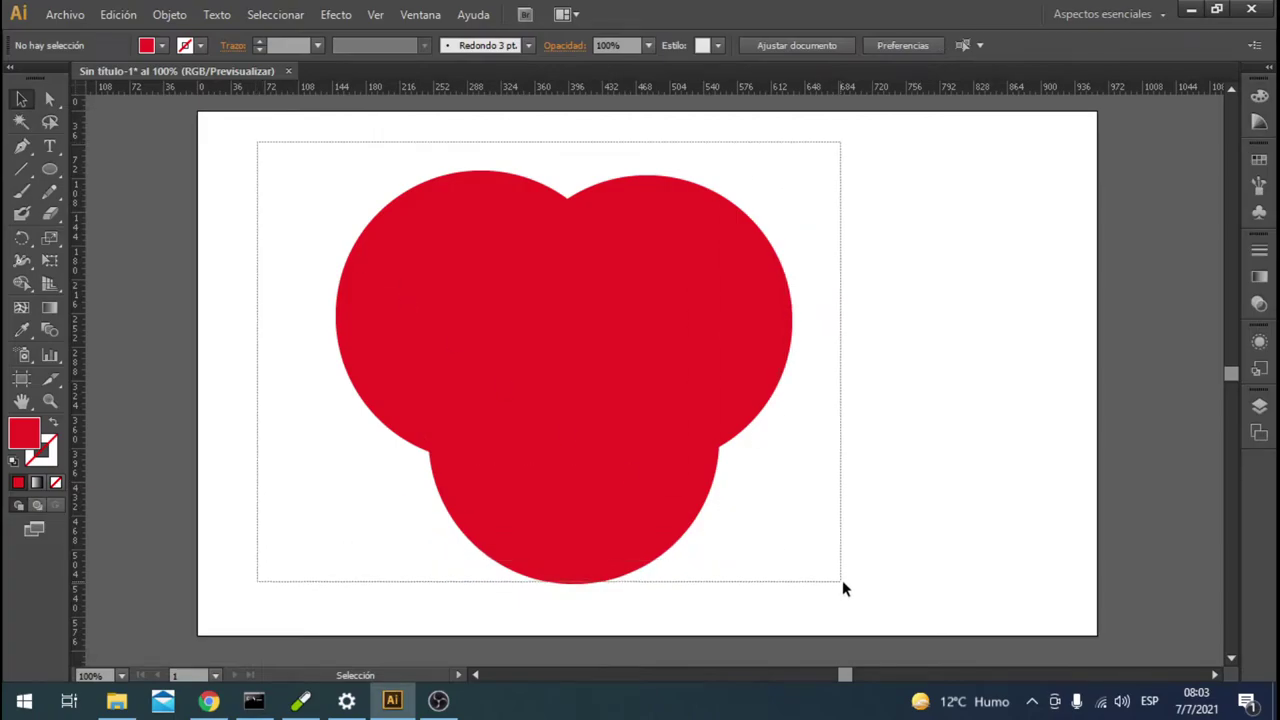
Use the Shape Builder with blue fill to make the circles' central overlap a blue piece
click(24, 285)
click(27, 289)
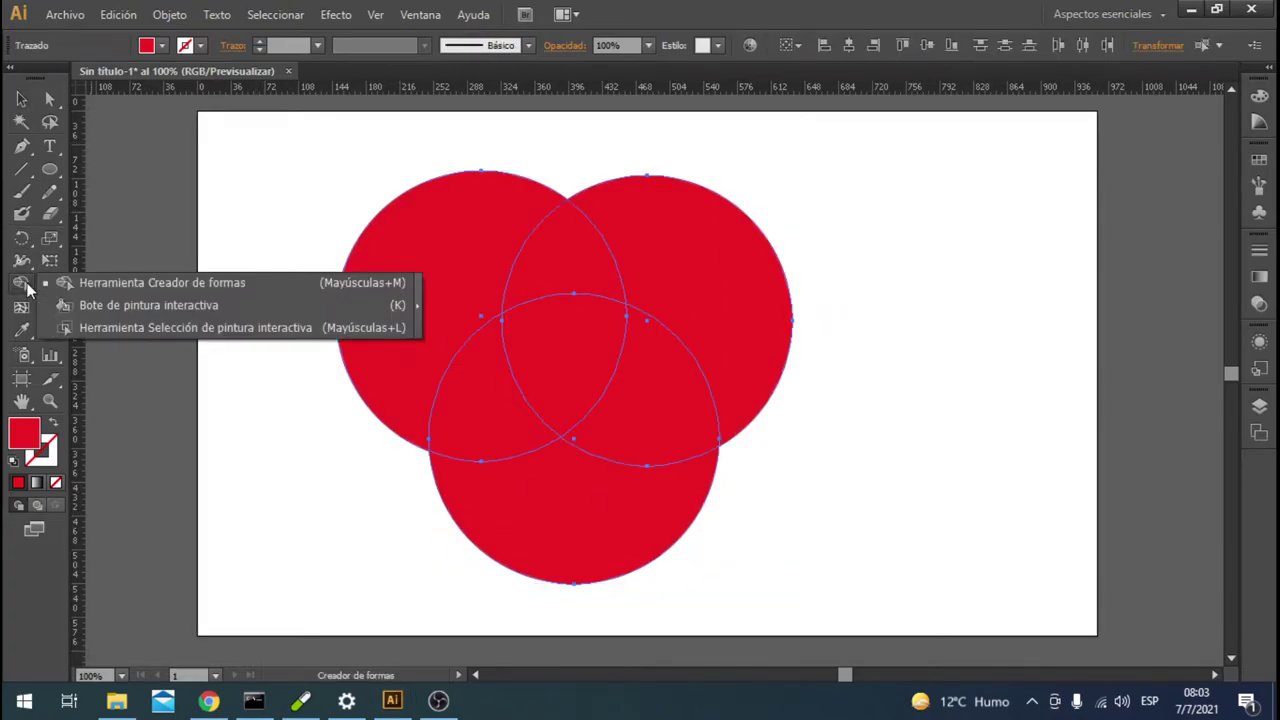
click(147, 288)
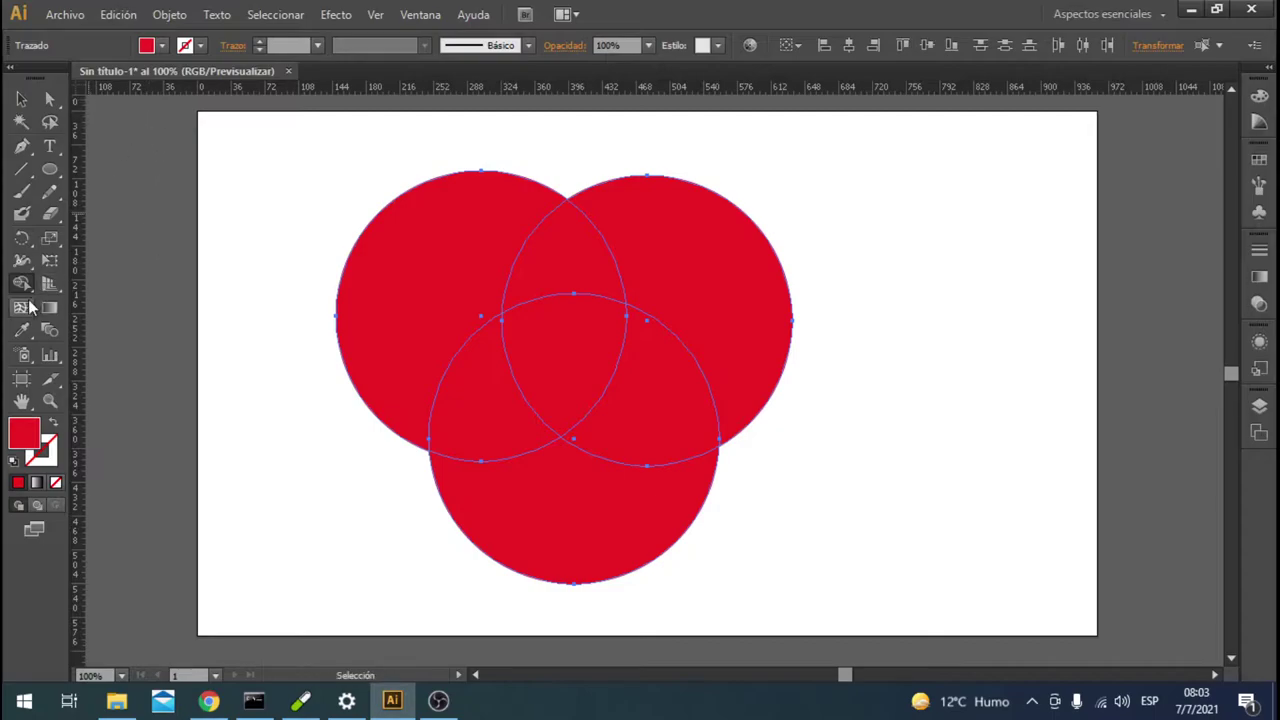
click(22, 285)
click(99, 288)
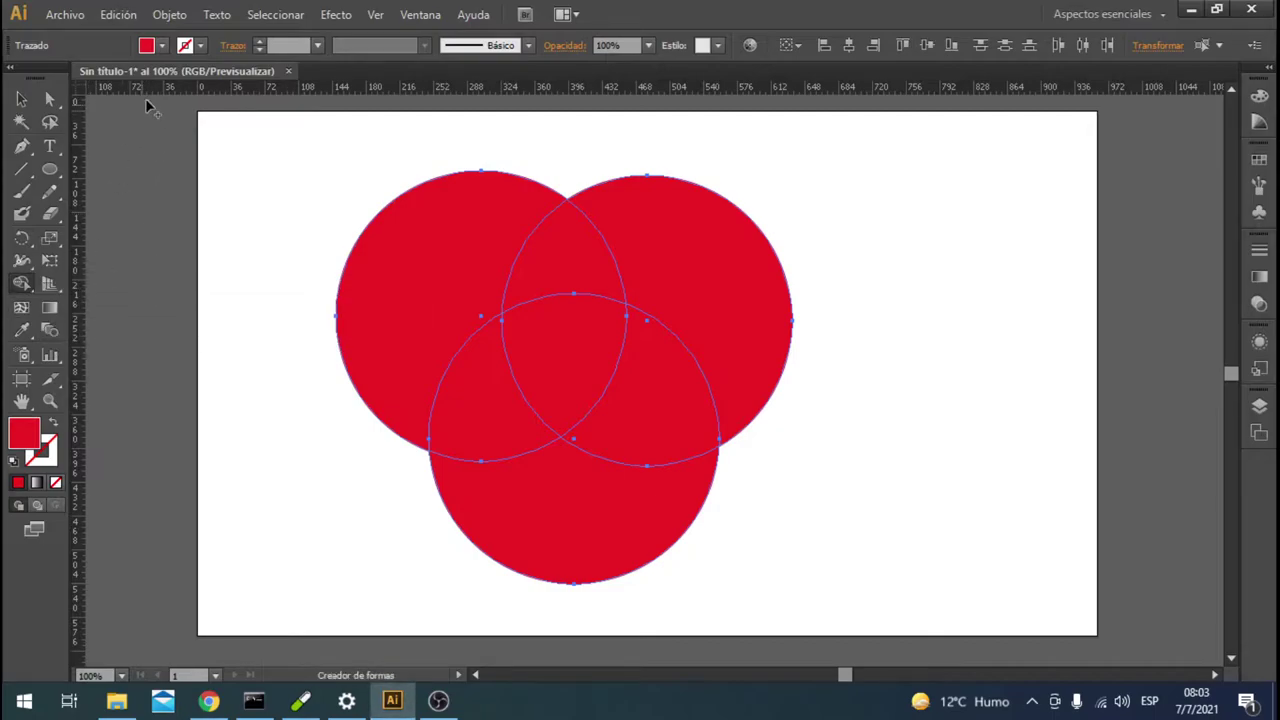
click(161, 45)
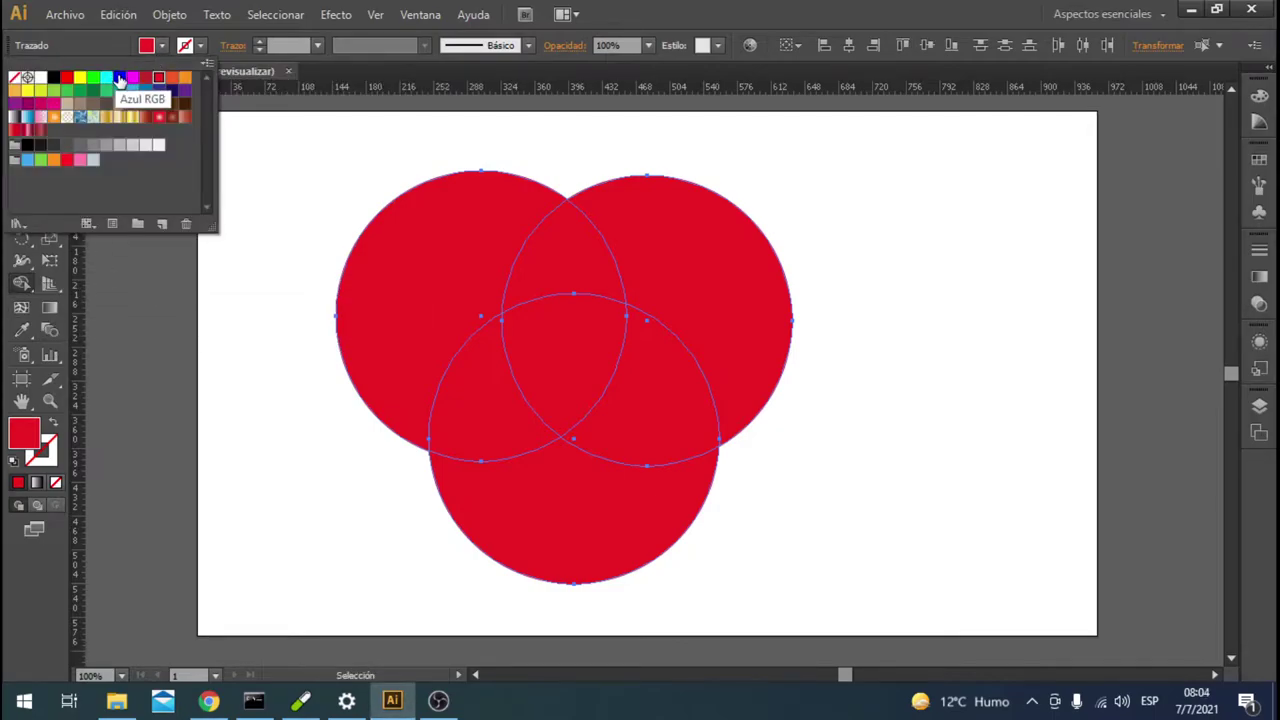
click(119, 79)
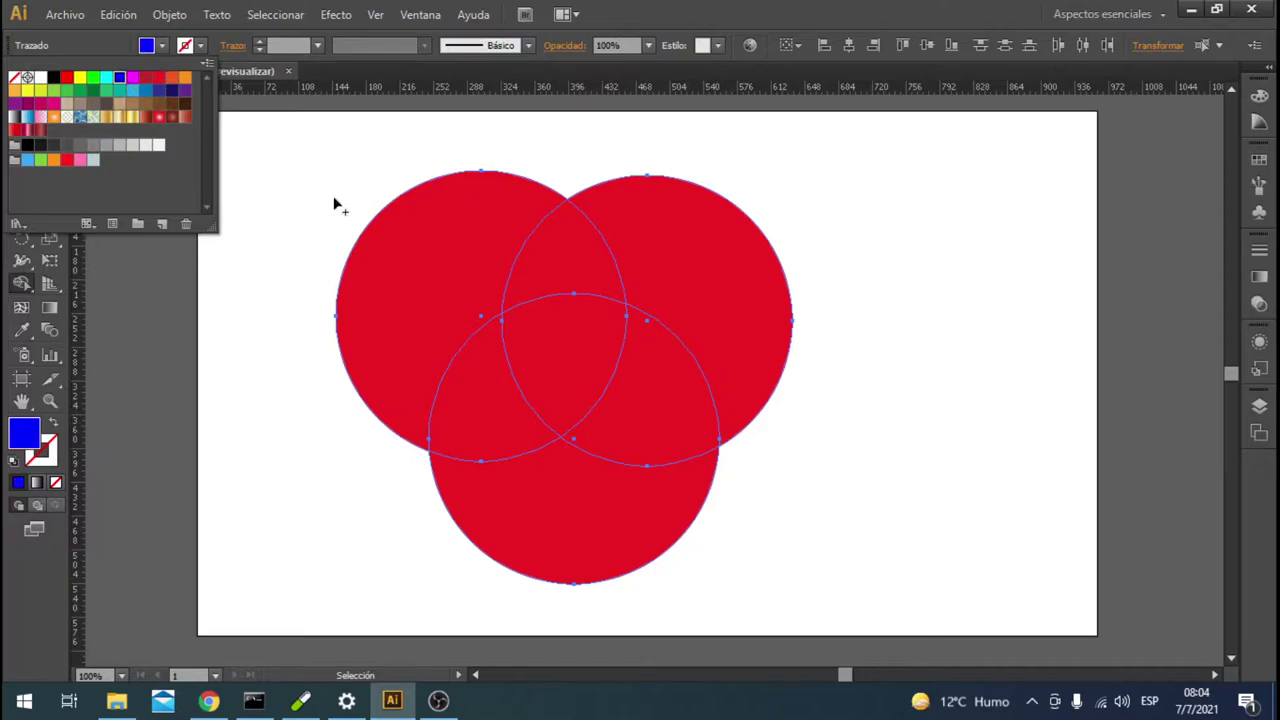
click(567, 366)
Drag the blue piece to the right and delete the red circles
key(v)
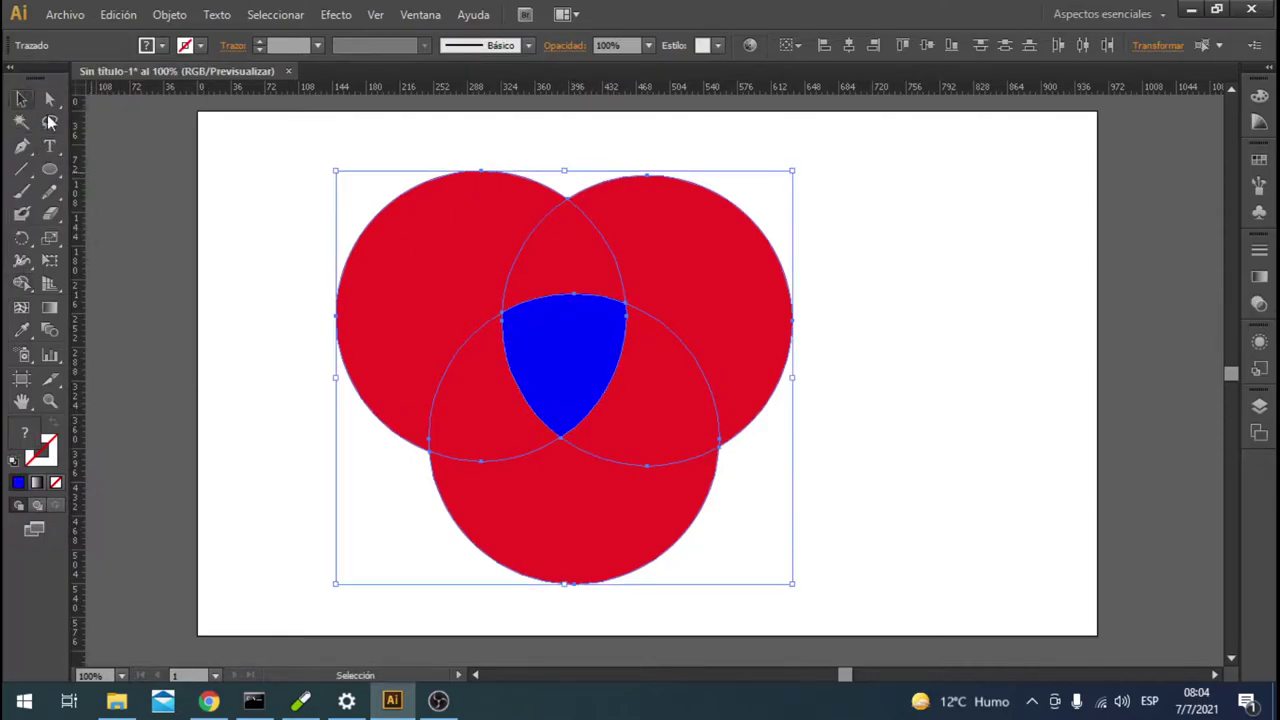
click(225, 205)
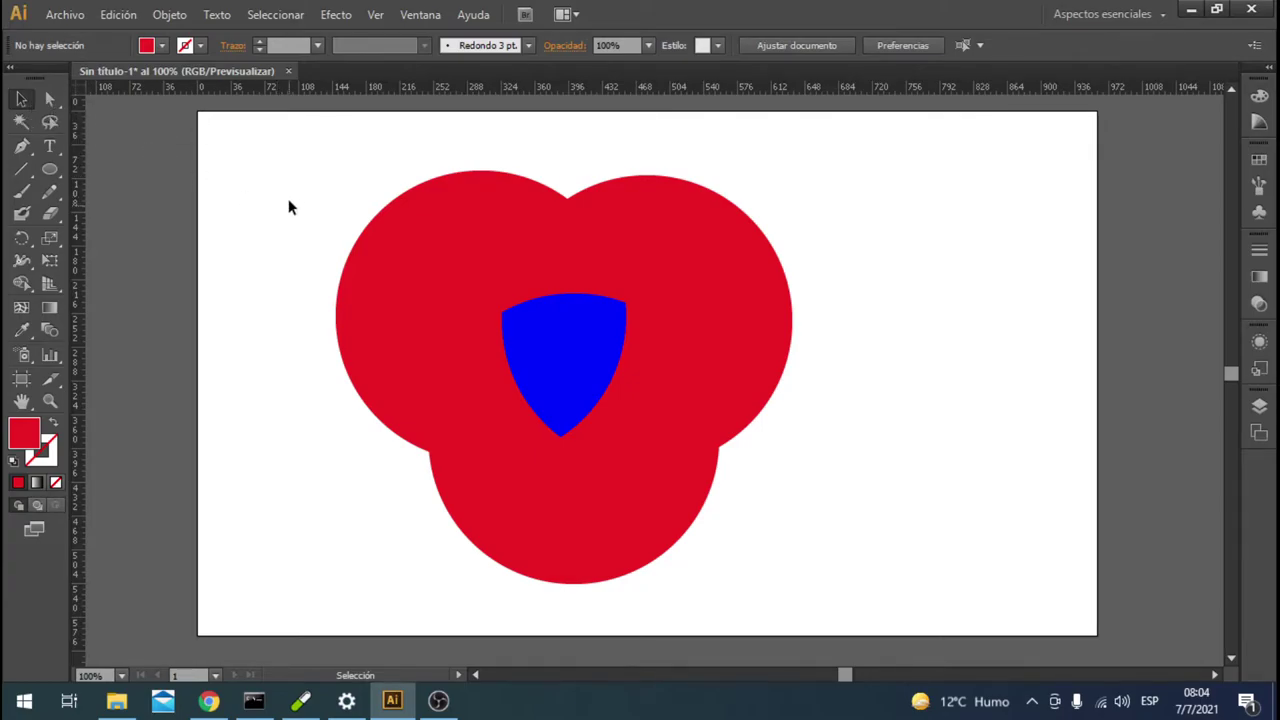
click(577, 370)
drag(575, 362, 959, 362)
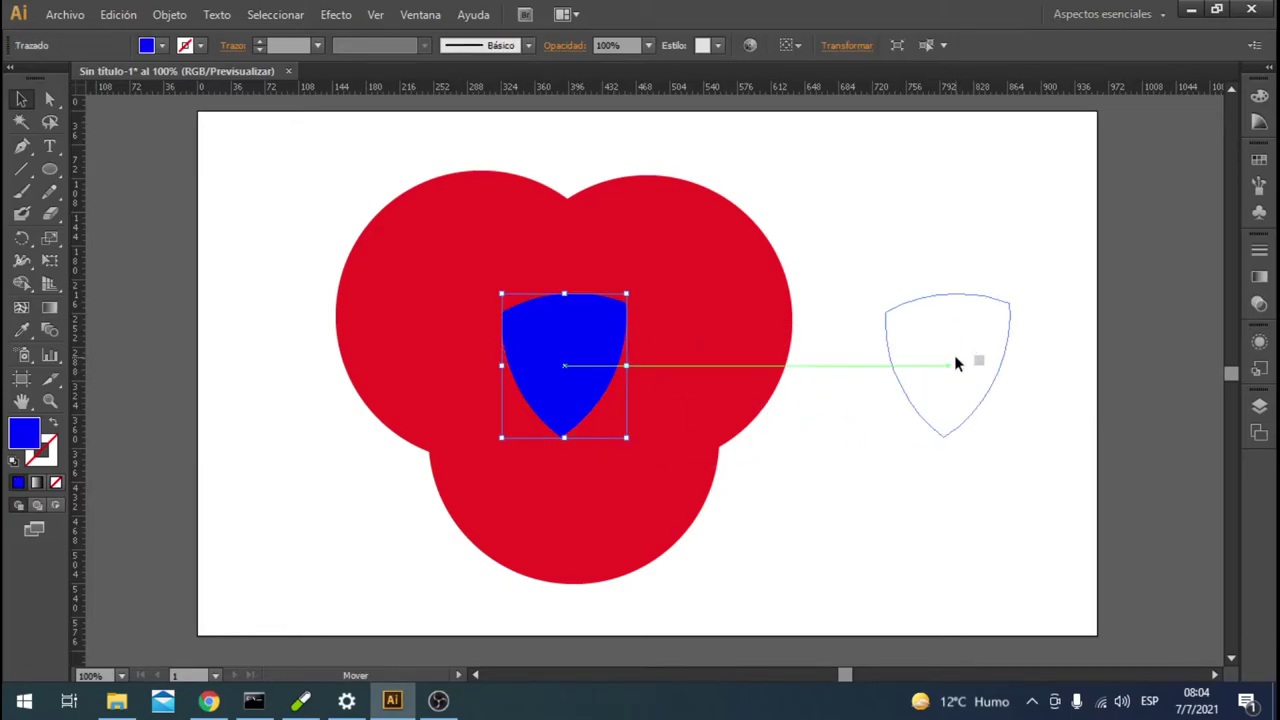
drag(785, 588, 351, 191)
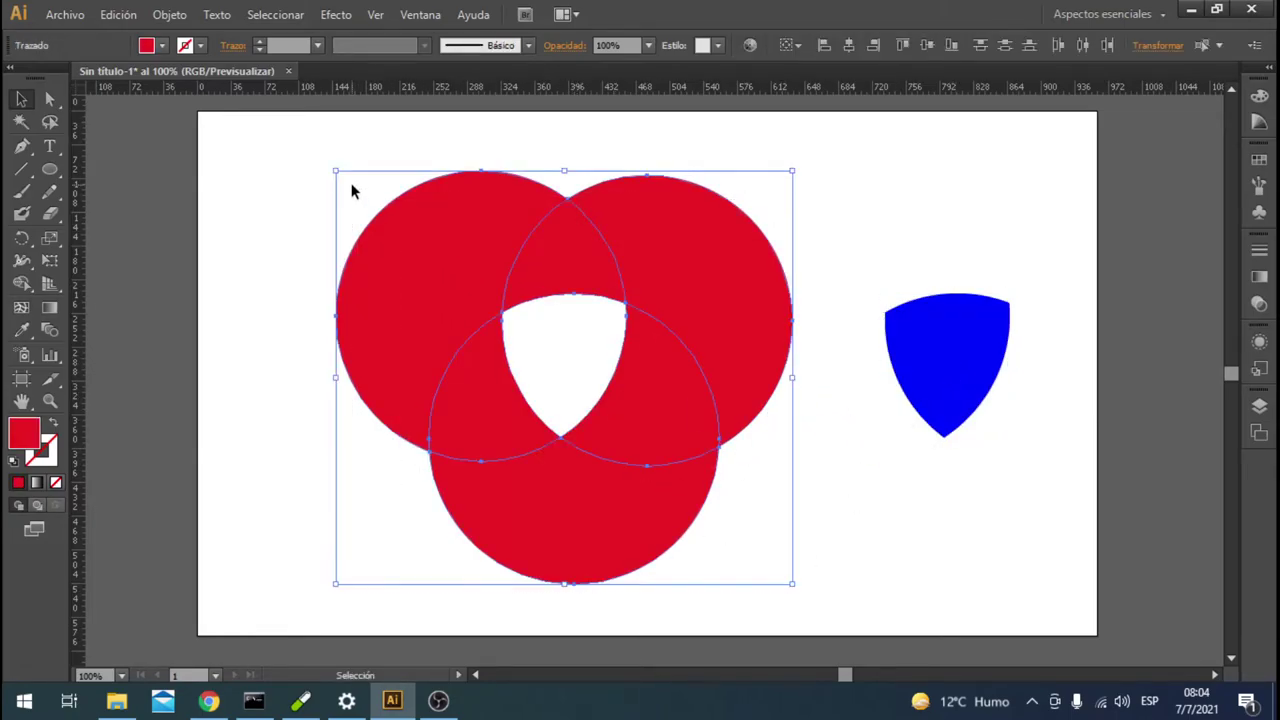
key(Delete)
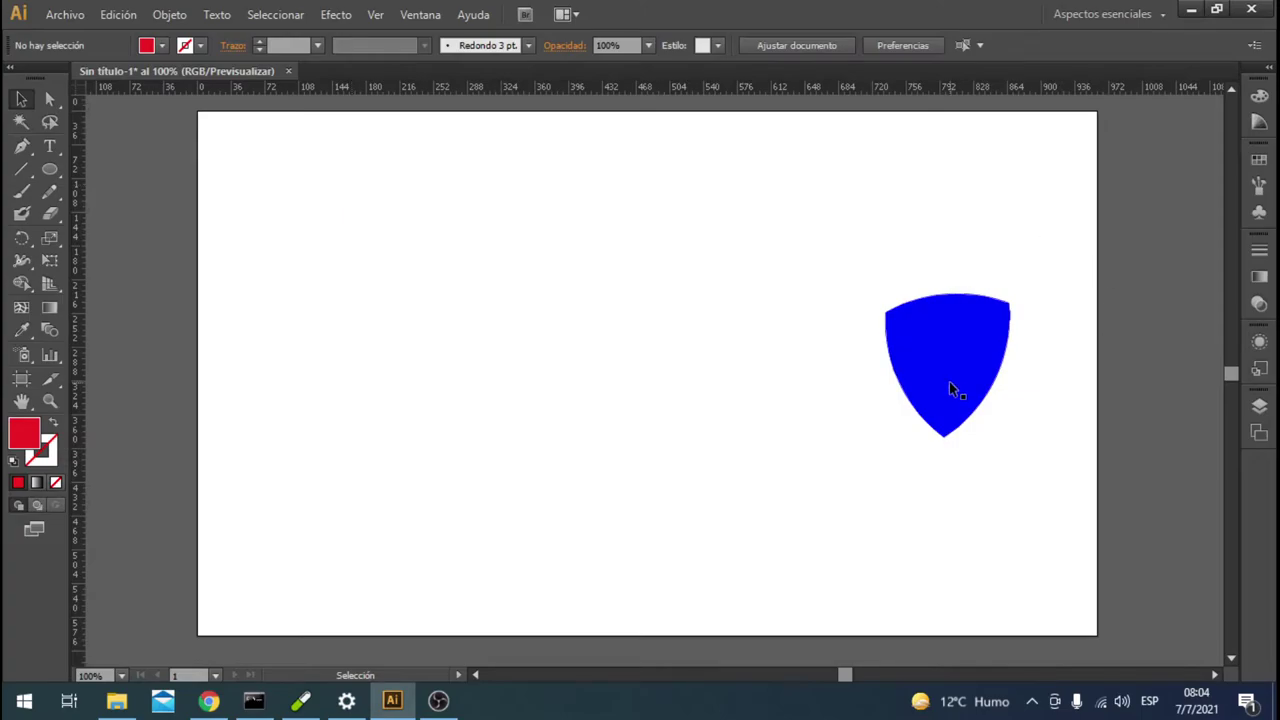
Move the blue shield to the page centre and preview an Arco inferior warp on it
drag(949, 381, 587, 317)
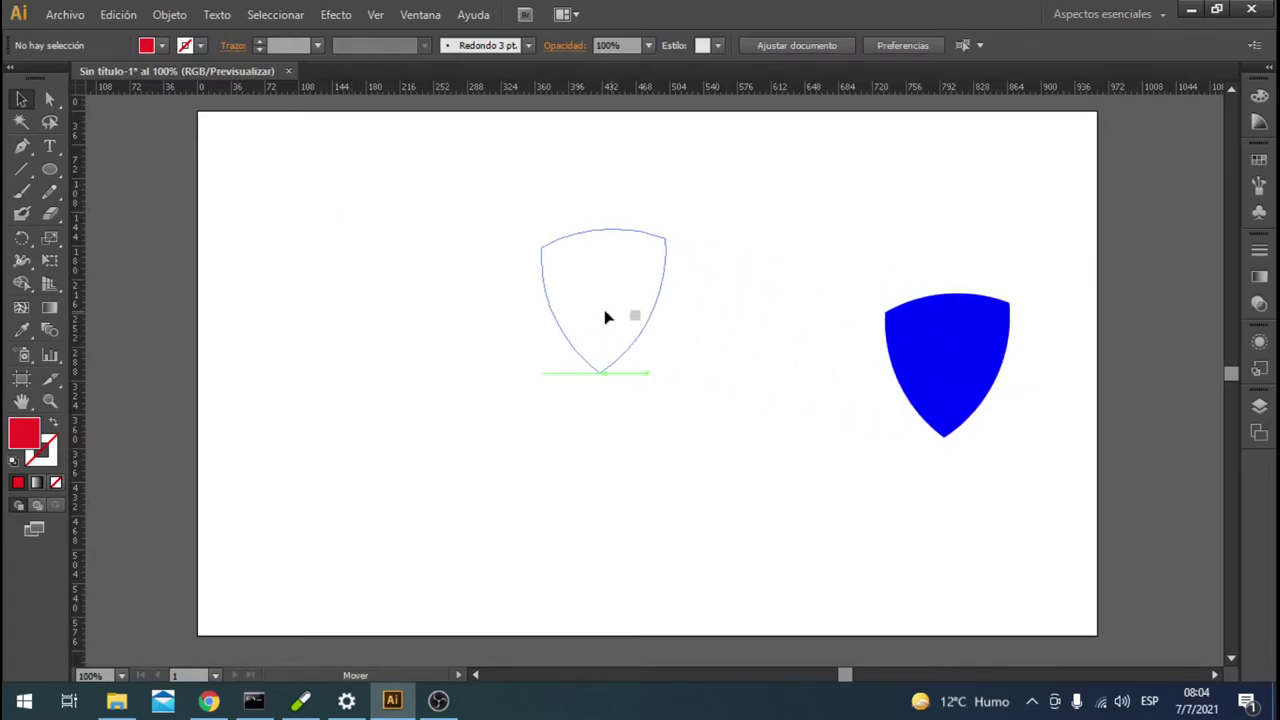
click(168, 15)
mouse_move(239, 454)
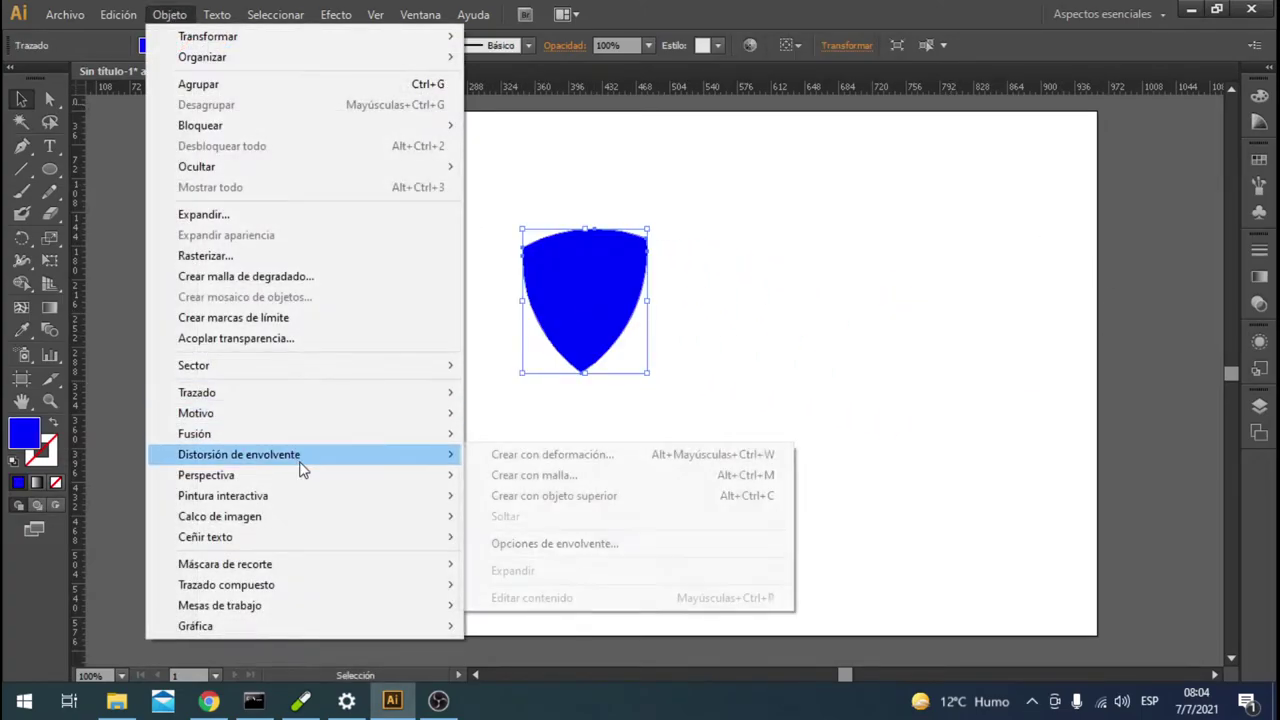
click(560, 456)
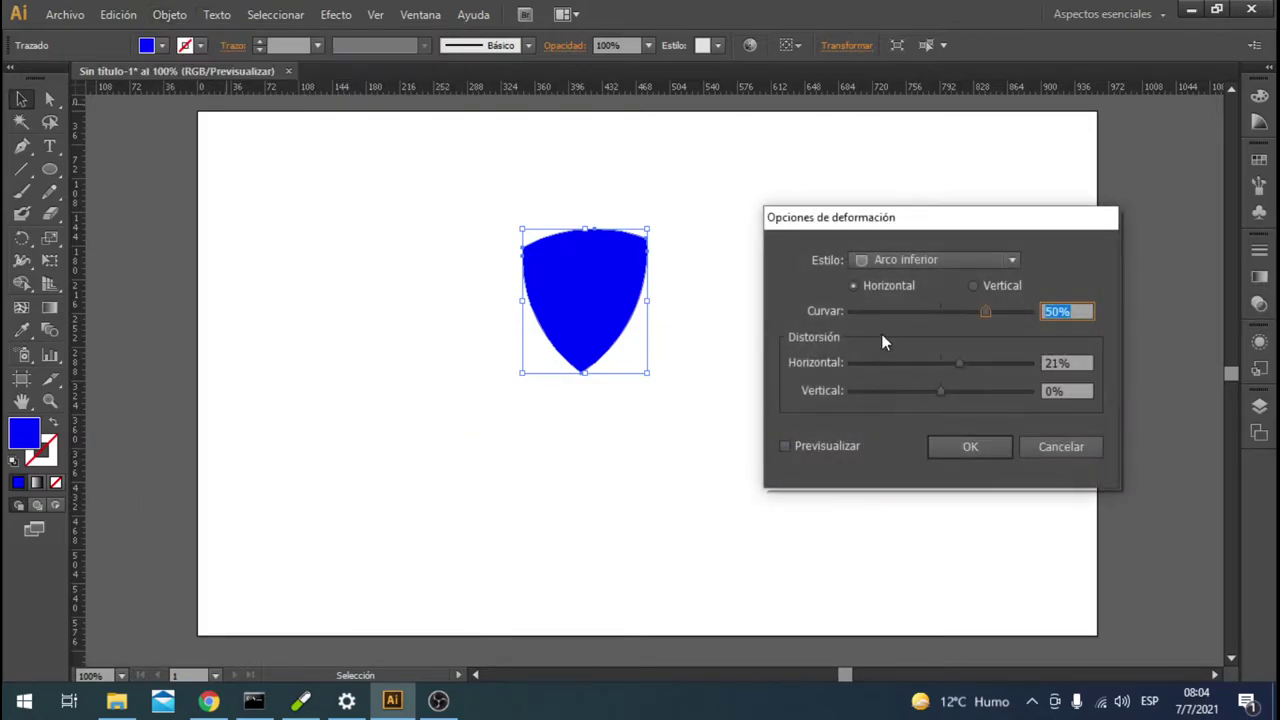
click(887, 262)
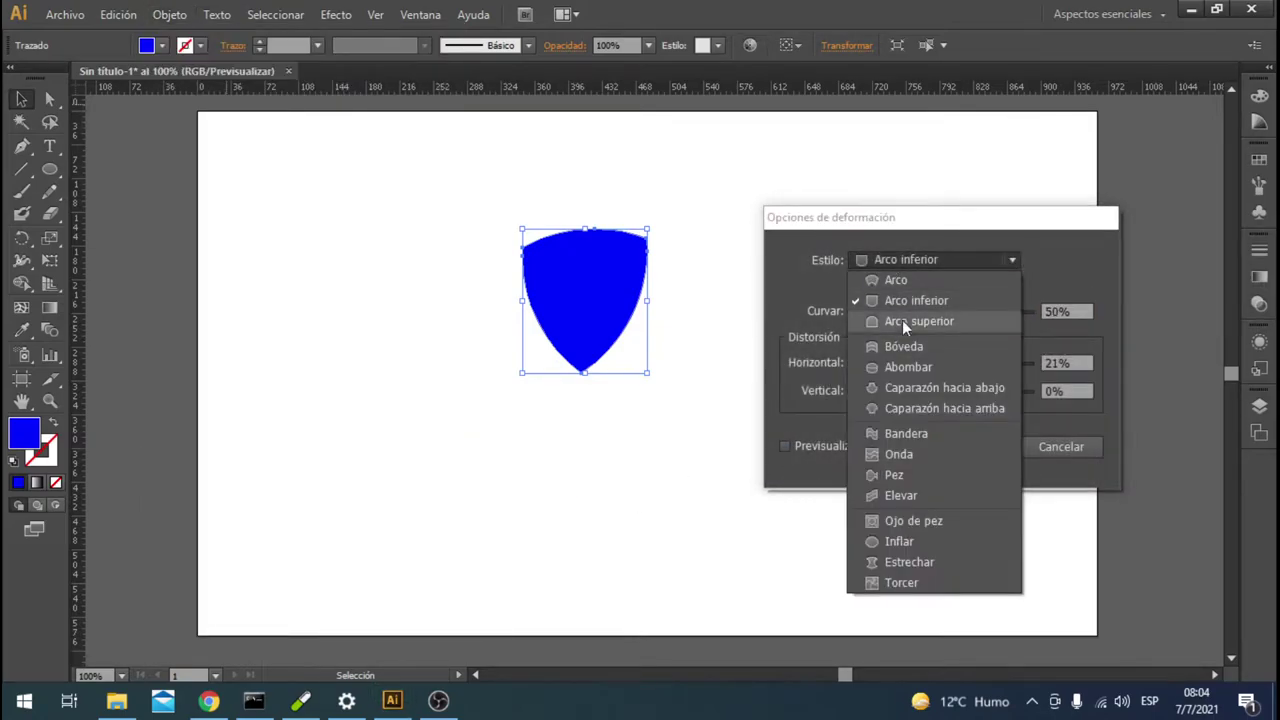
click(900, 303)
click(792, 448)
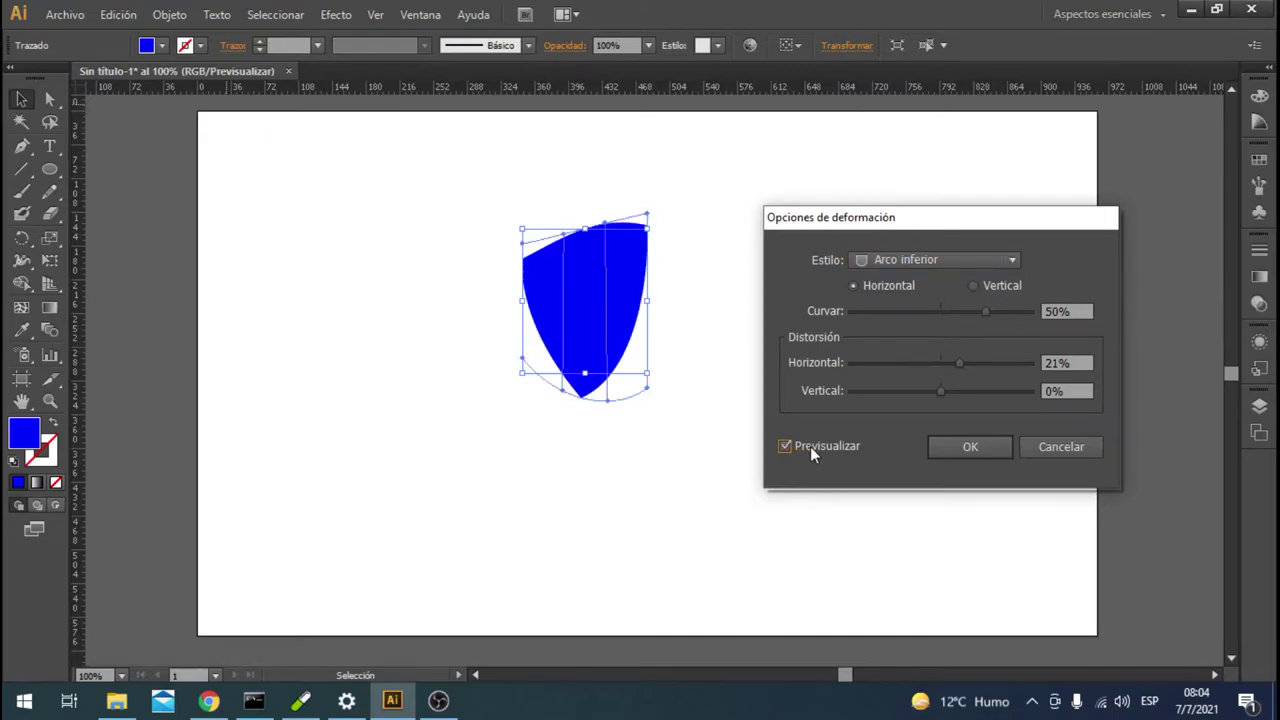
Apply the warp with -4% horizontal and 21% vertical distortion, then undo it
drag(967, 366, 932, 366)
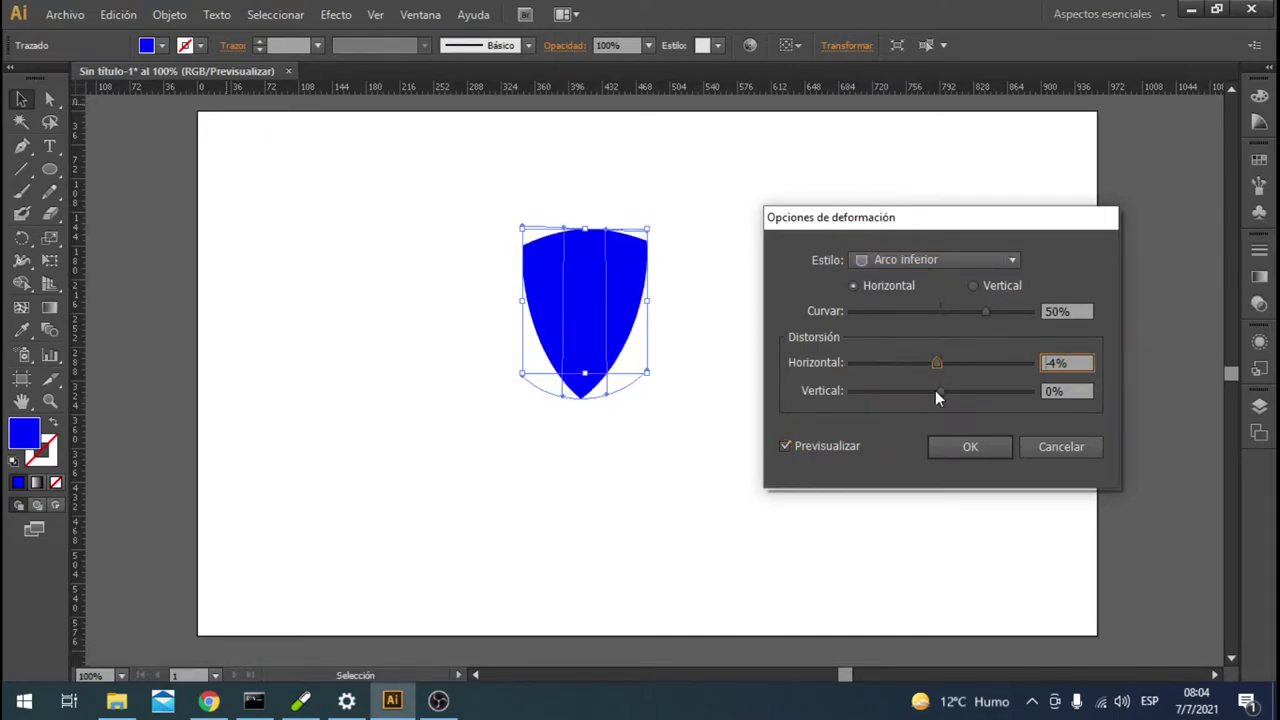
drag(940, 390, 951, 385)
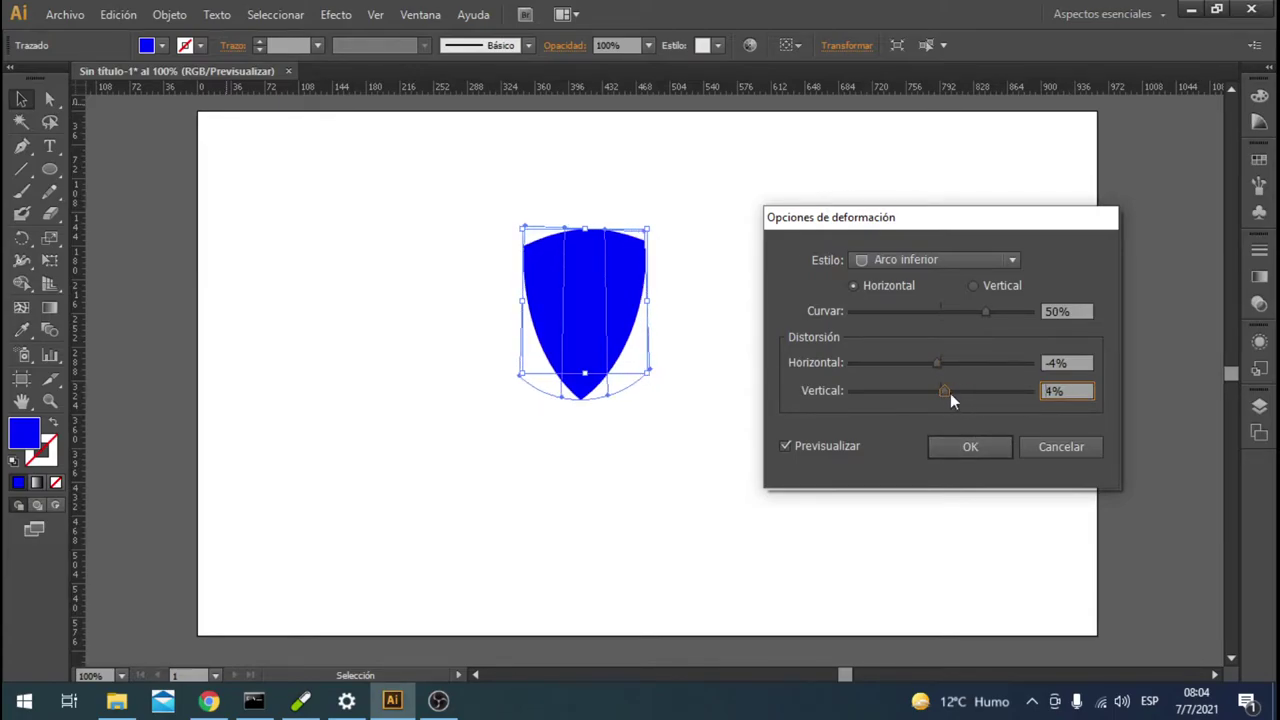
drag(950, 393, 963, 387)
click(970, 447)
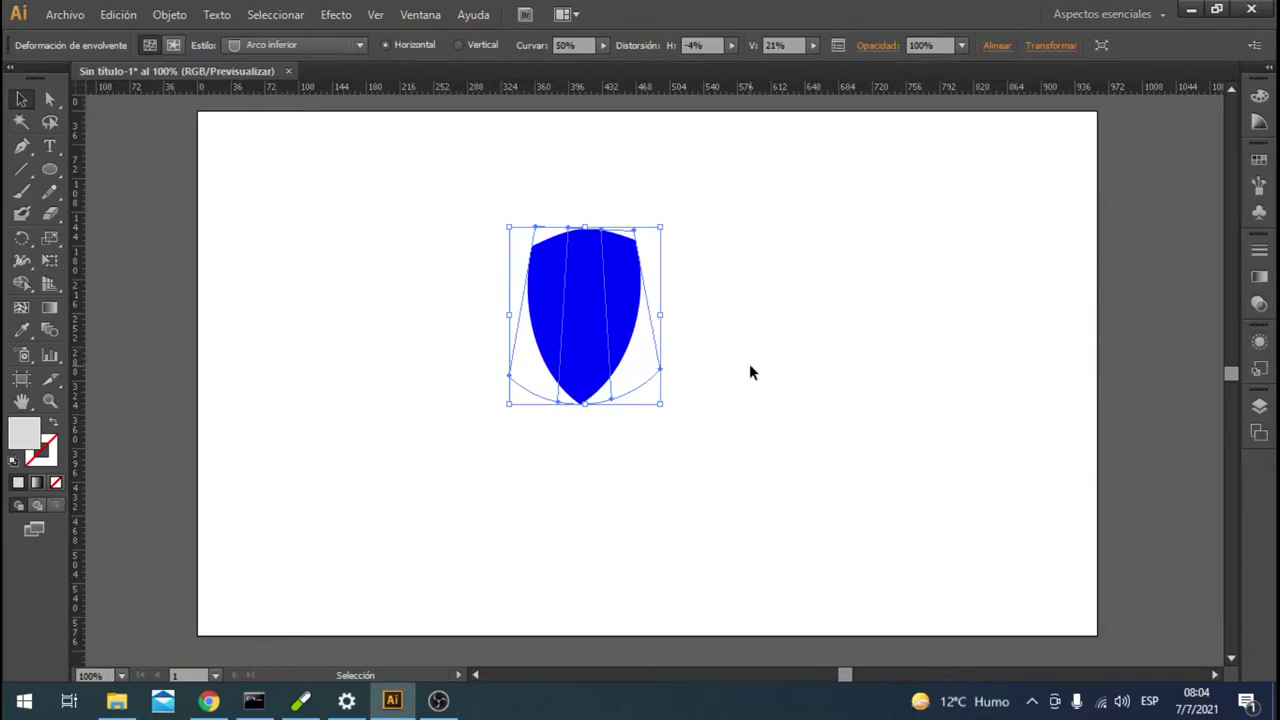
key(a)
key(ctrl+z)
Apply a 2×2 envelope mesh (2 rows, 2 columns) to the blue shield
key(v)
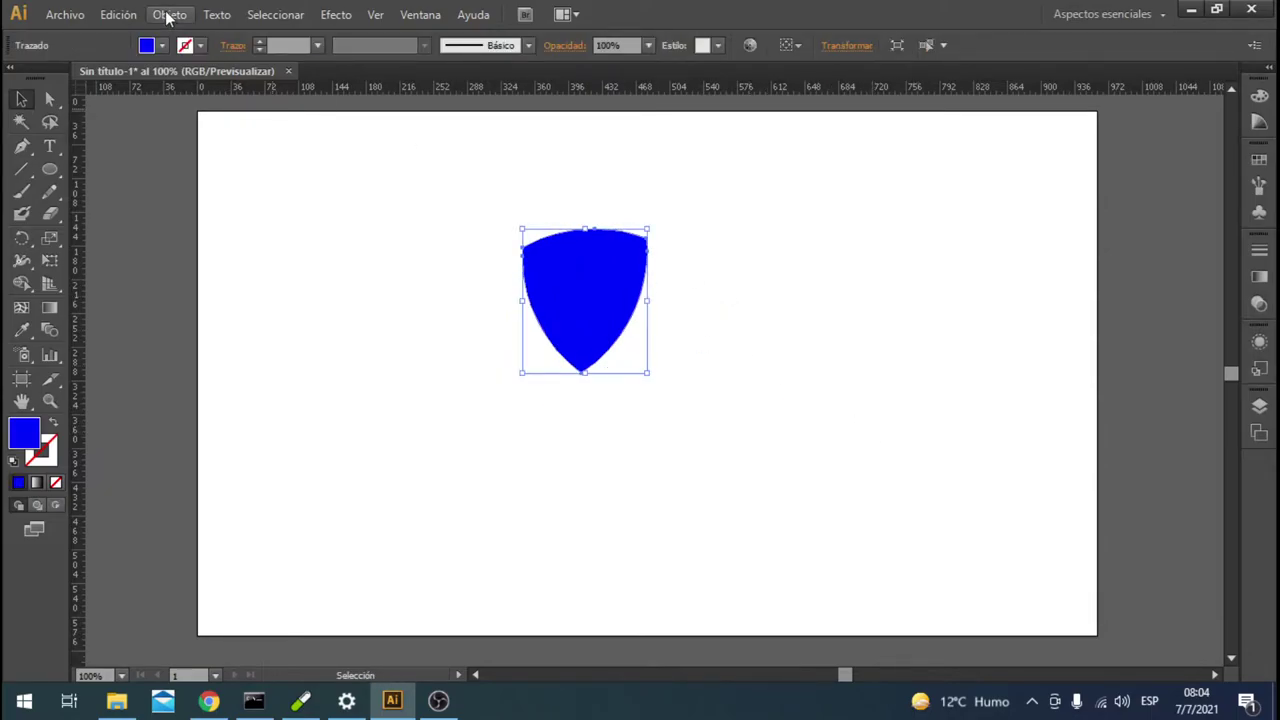
click(169, 14)
mouse_move(239, 454)
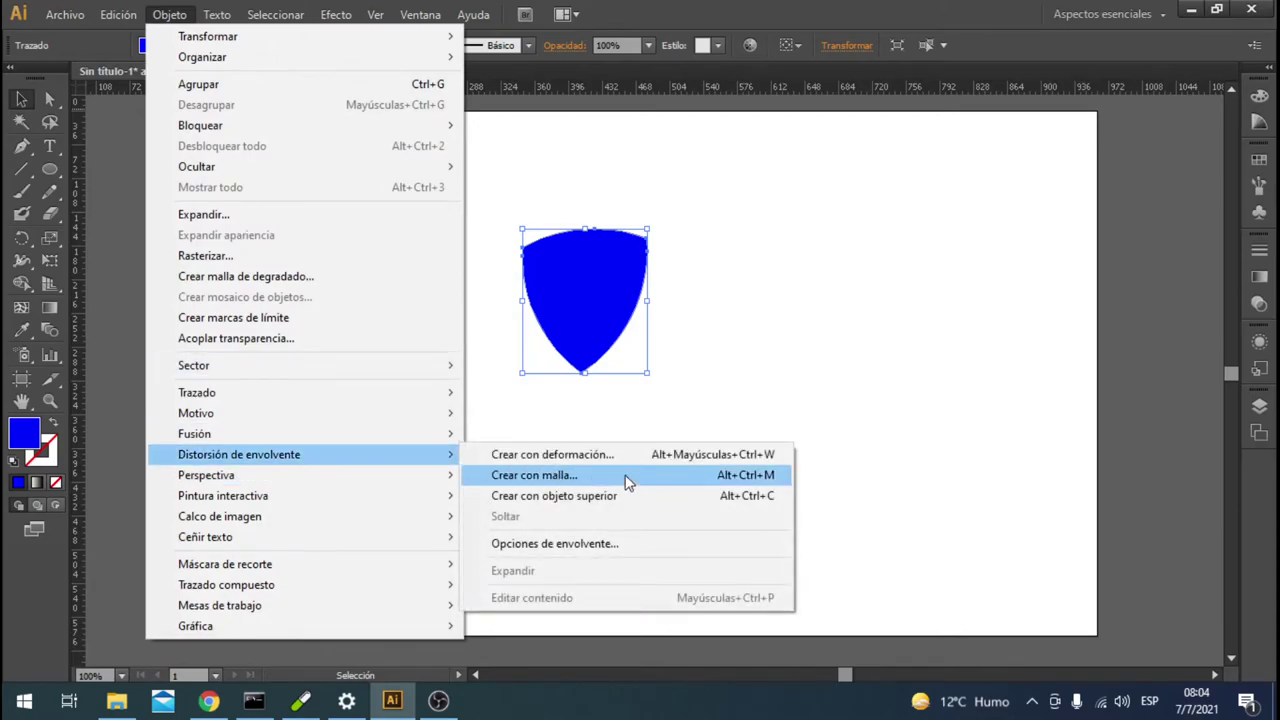
click(628, 479)
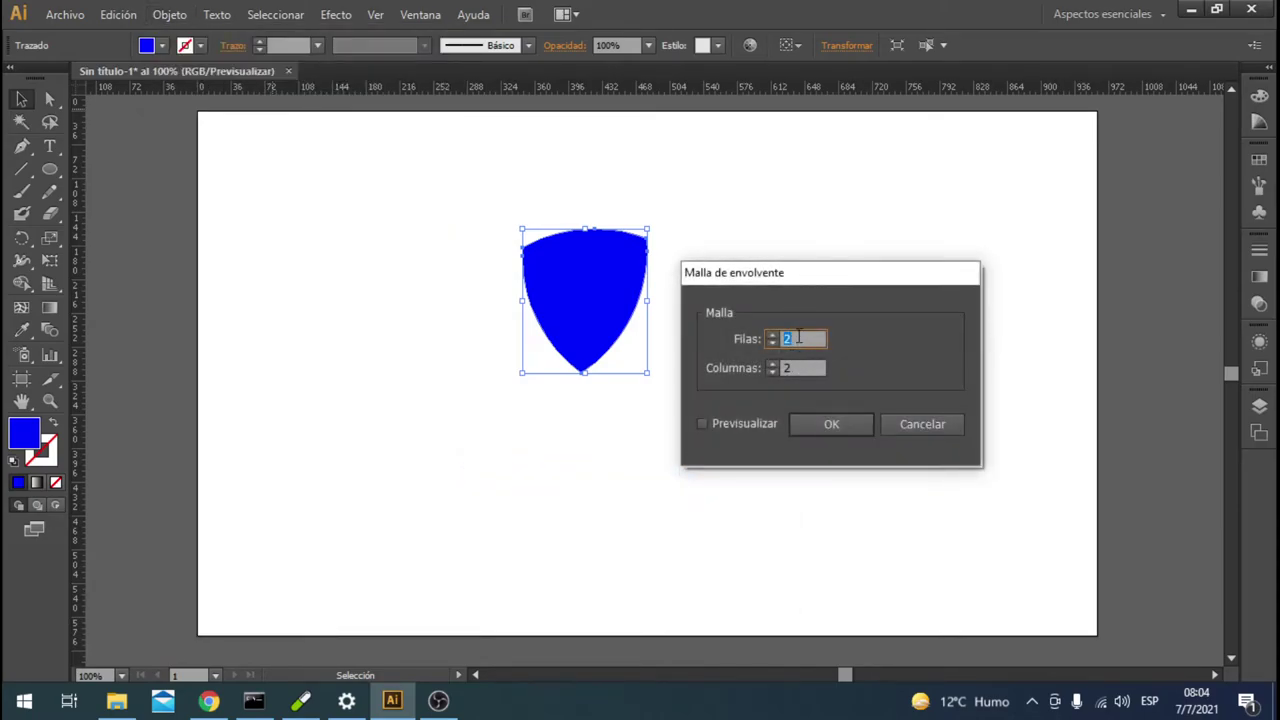
click(703, 424)
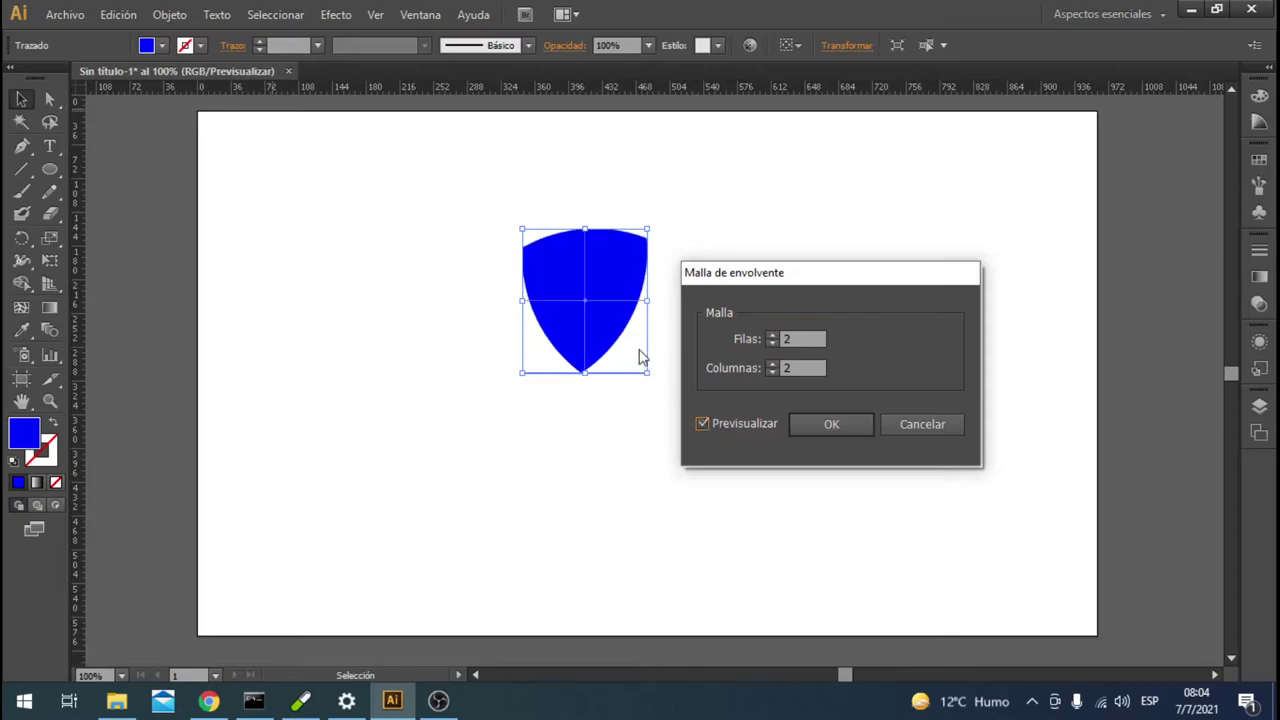
click(820, 428)
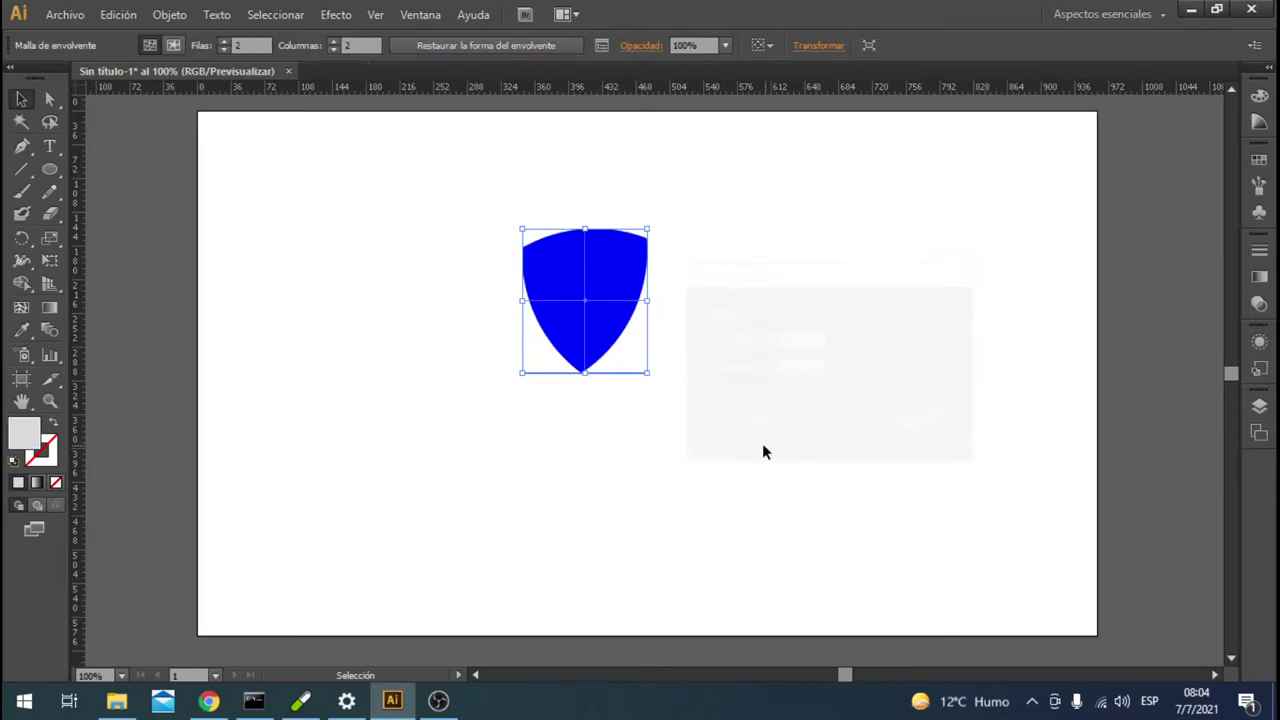
Drag a mesh point with Direct Selection to bend the shield, then undo the edit
click(623, 371)
click(50, 98)
drag(53, 98, 110, 102)
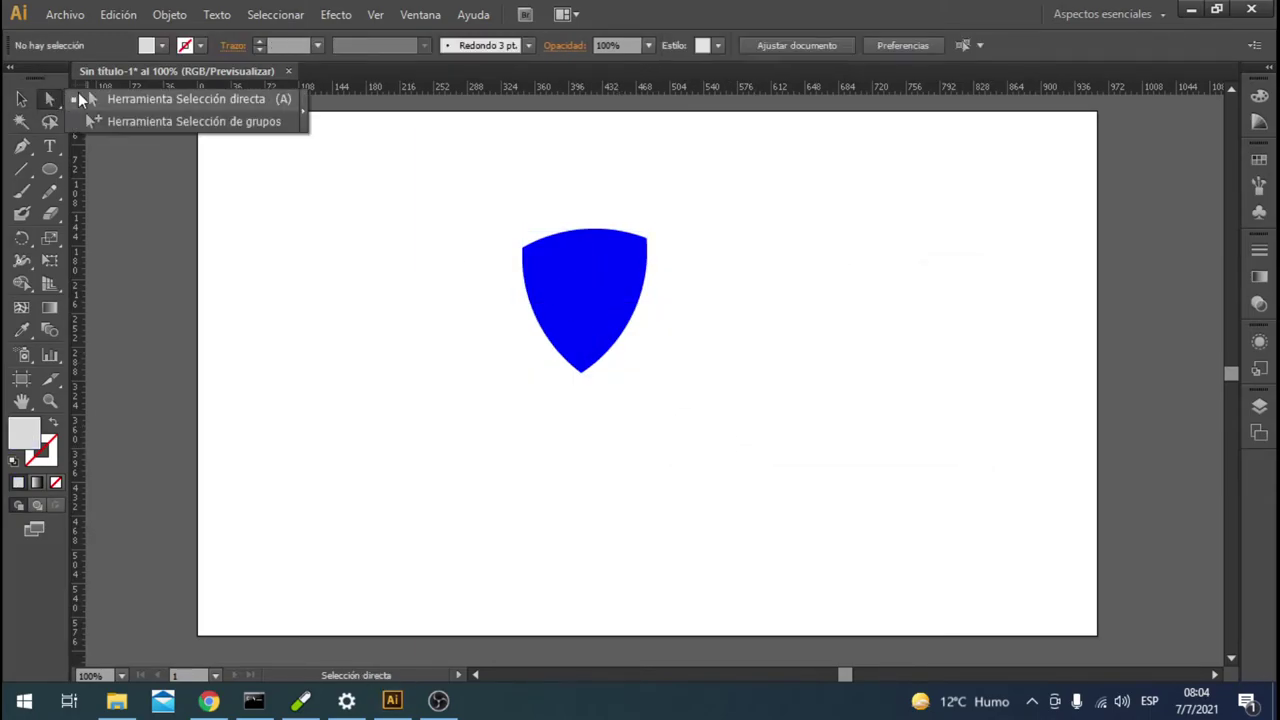
click(555, 280)
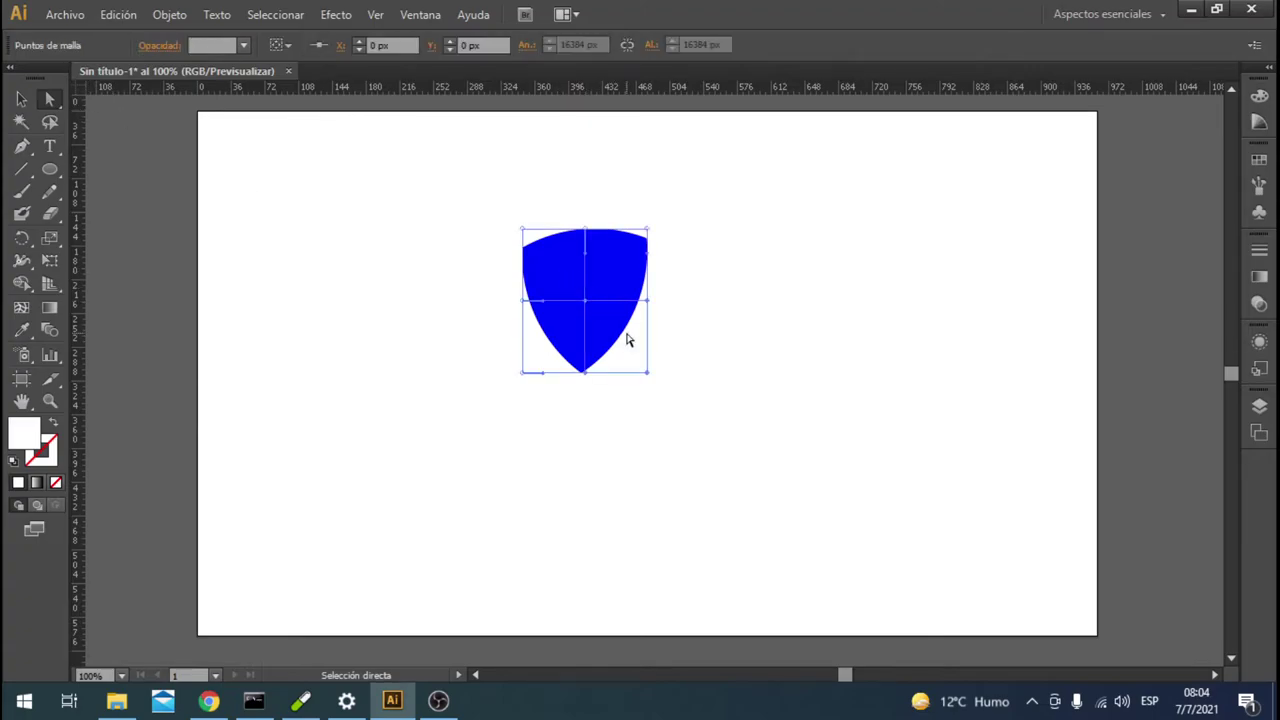
drag(627, 360, 583, 351)
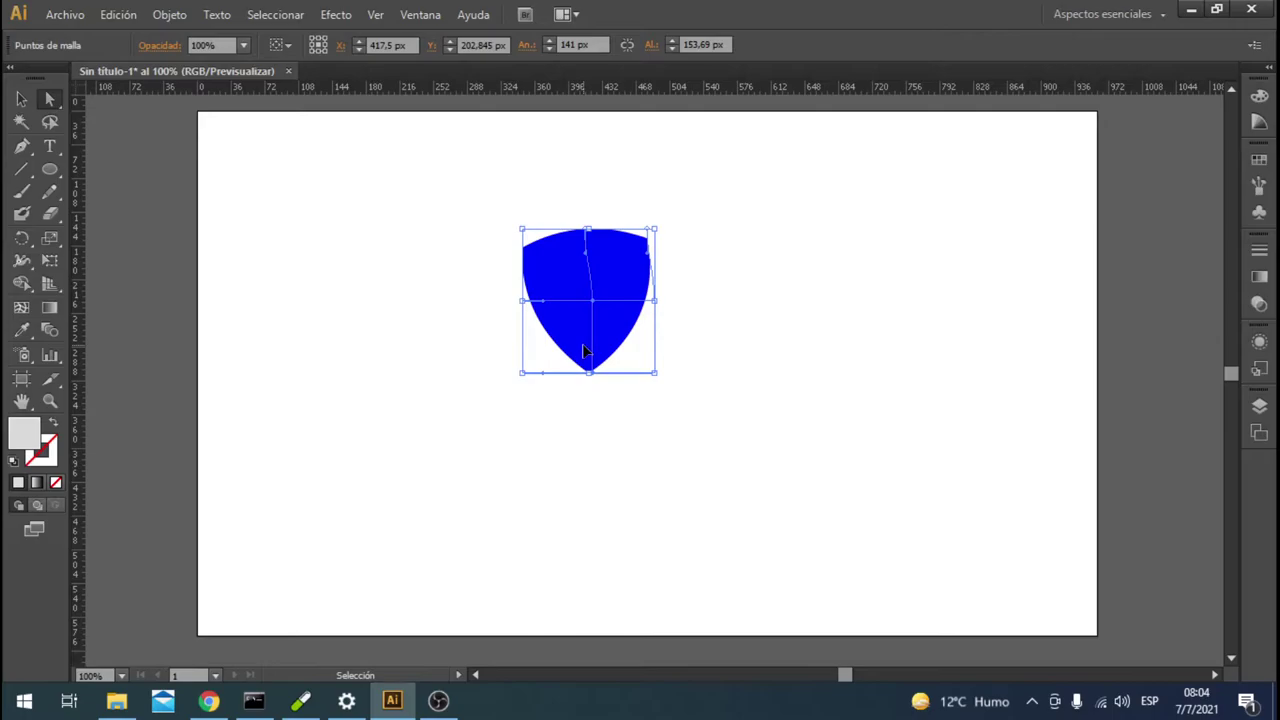
key(ctrl+z)
key(ctrl+z)
key(ctrl+z)
Move the blue shield back towards the page centre
key(a)
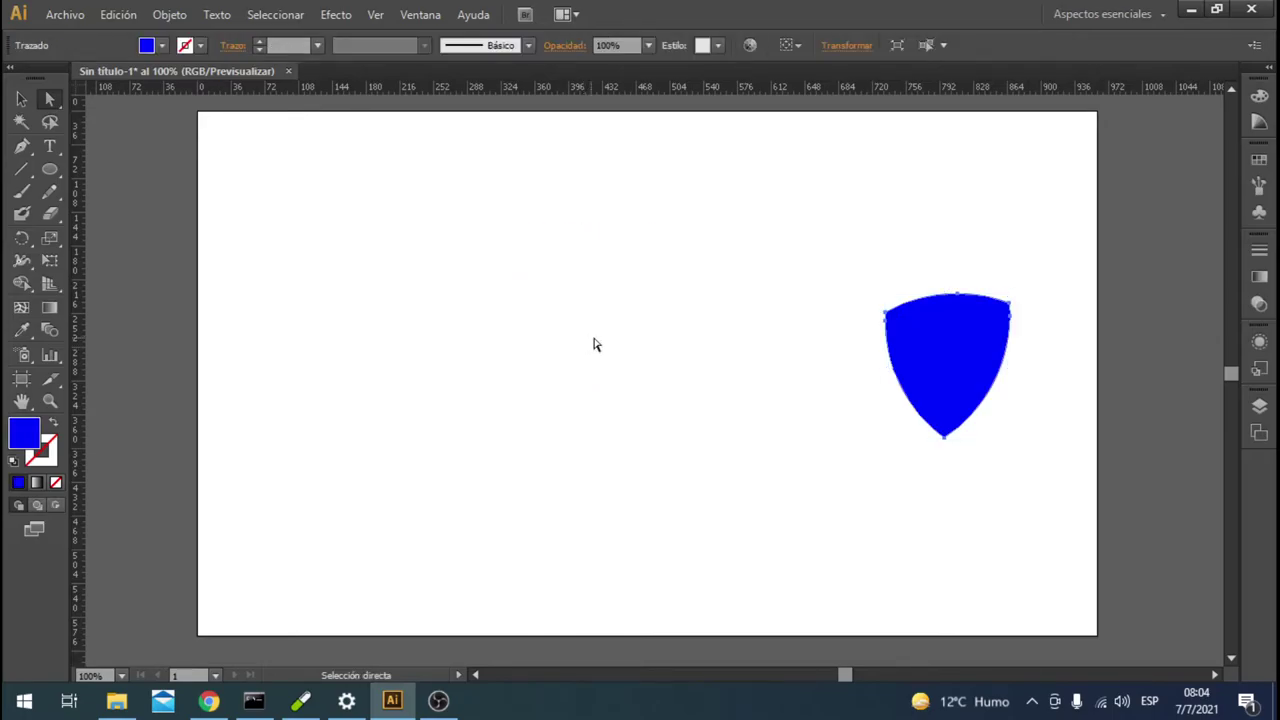
drag(971, 380, 641, 341)
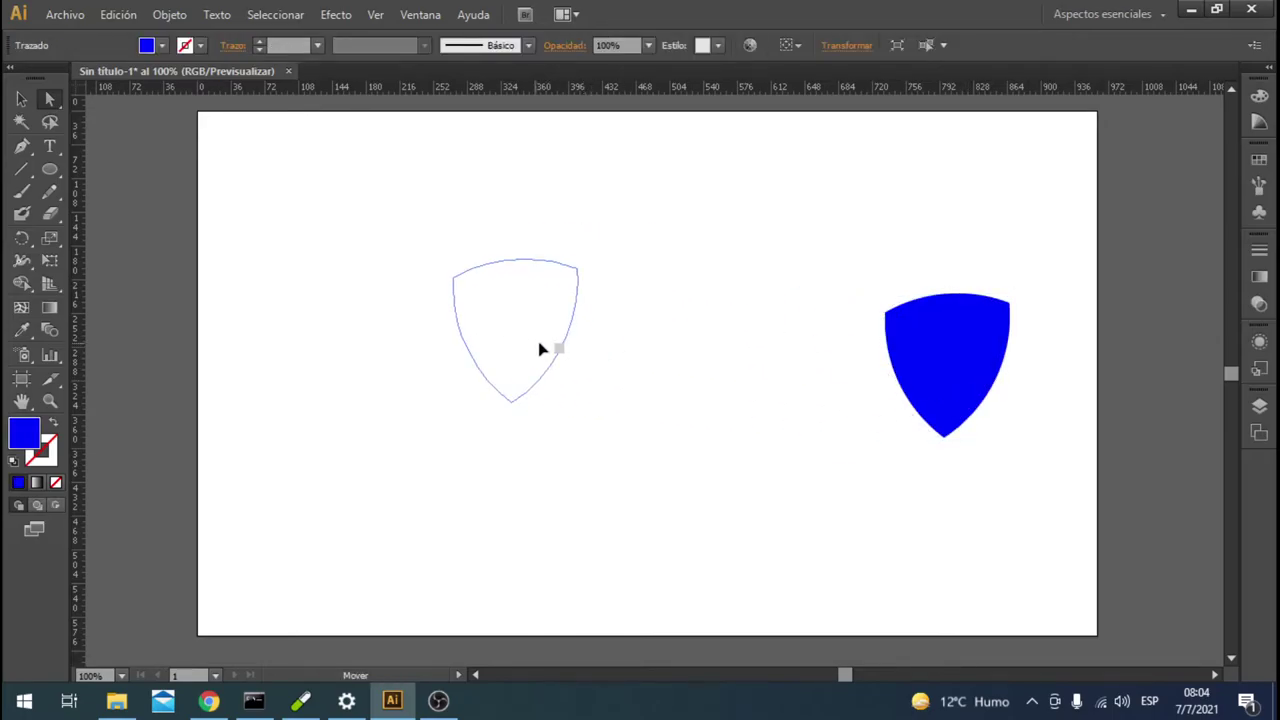
click(169, 15)
click(672, 327)
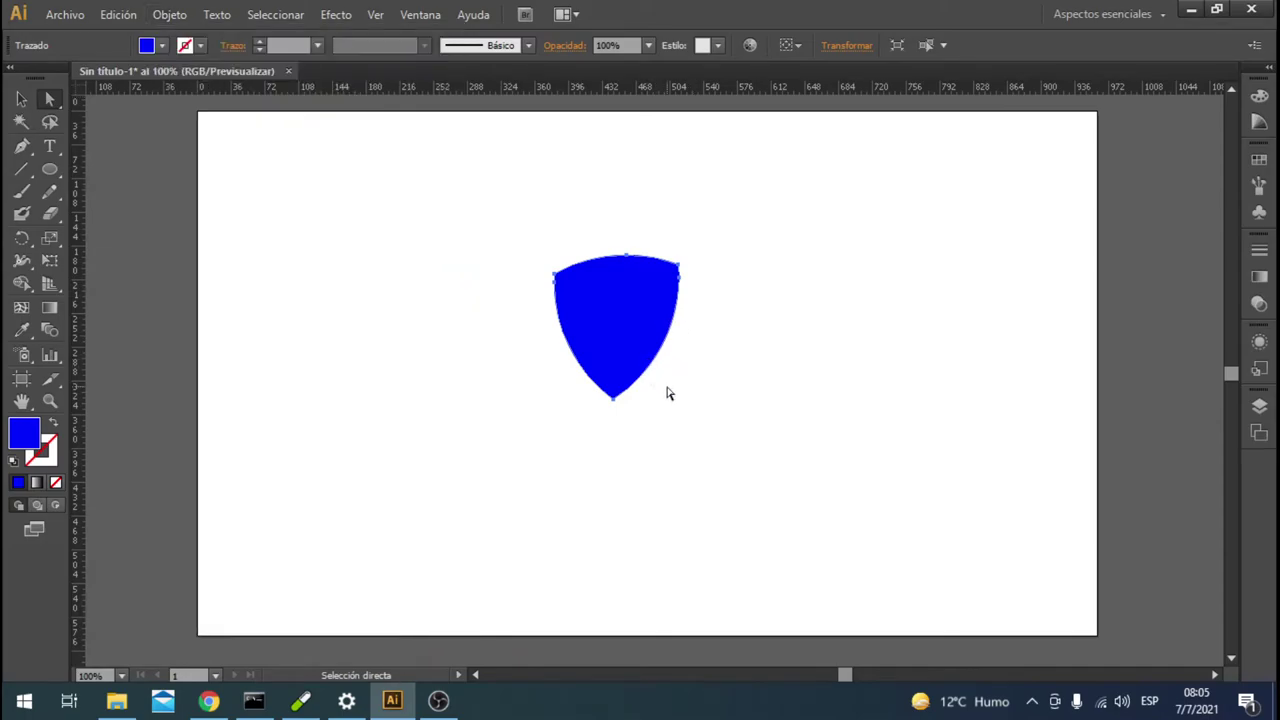
Scale the shield up from its corner handle and reposition it in the artboard's middle
key(v)
click(560, 338)
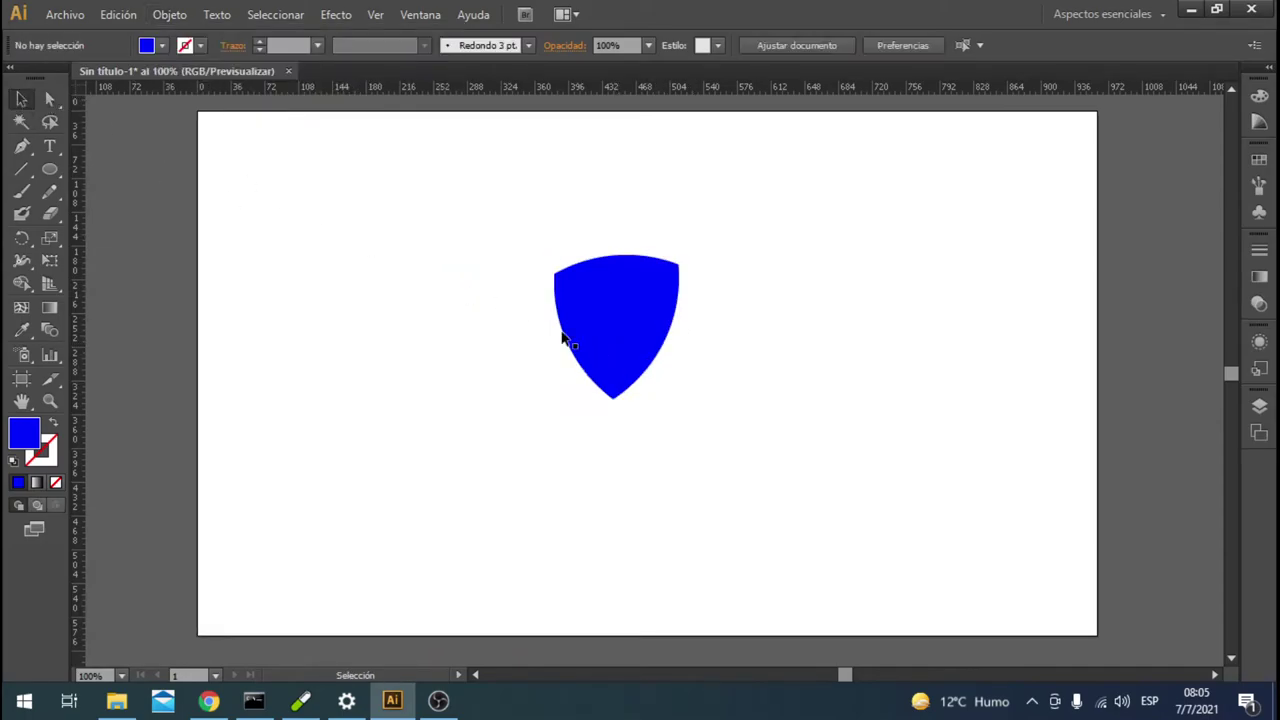
click(657, 361)
drag(680, 399, 922, 619)
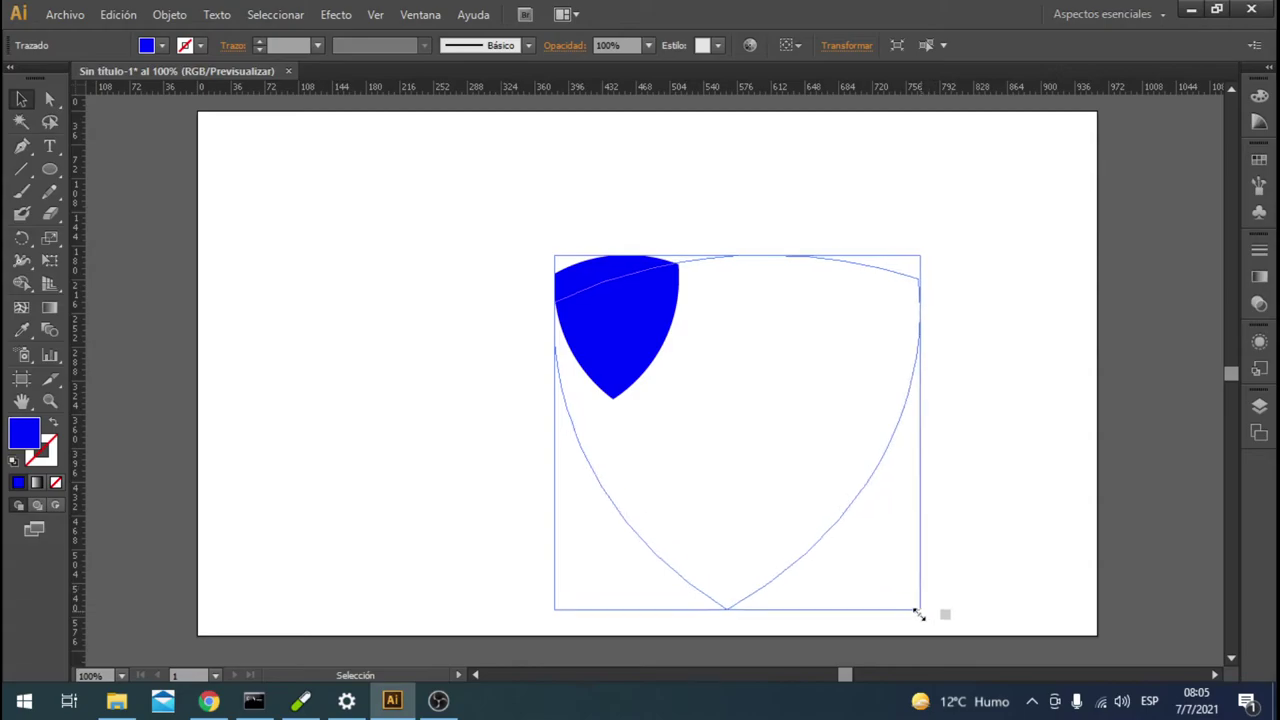
drag(797, 517, 697, 456)
Fine-tune the enlarged shield's position and reselect it
click(940, 417)
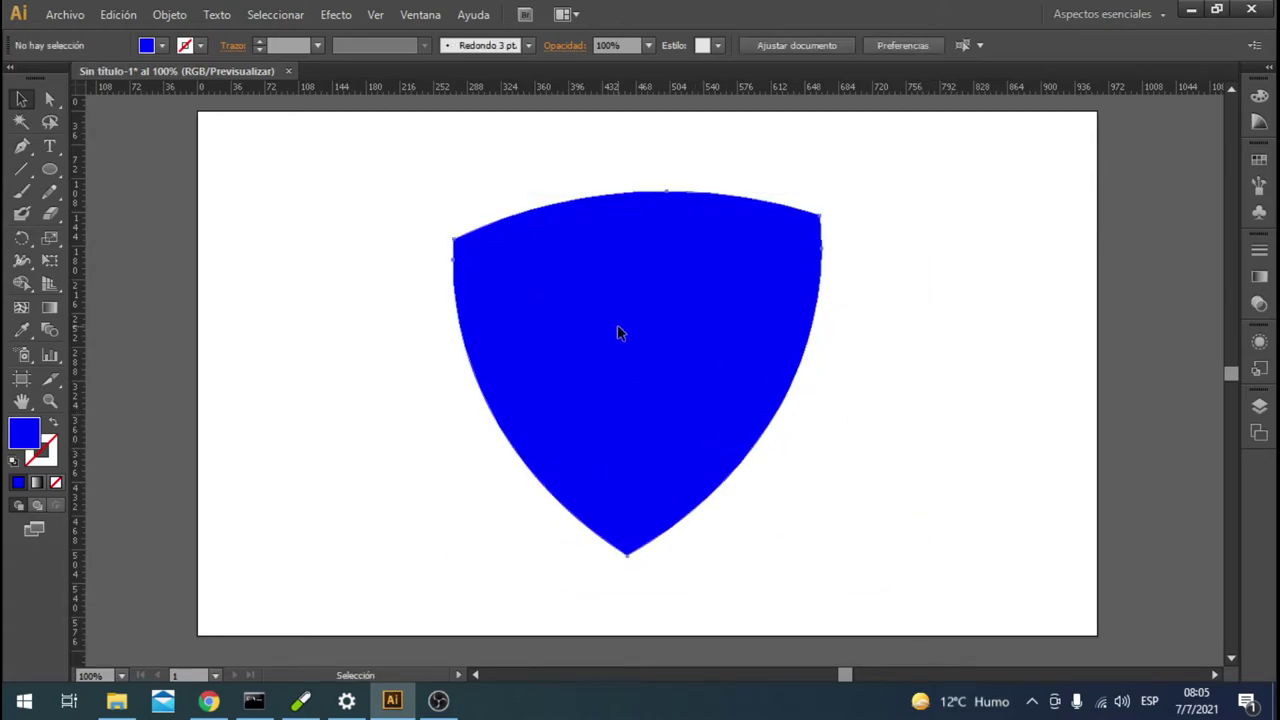
click(617, 327)
click(990, 317)
mouse_move(785, 300)
mouse_down()
mouse_move(780, 287)
mouse_move(787, 302)
mouse_up()
click(909, 298)
click(737, 305)
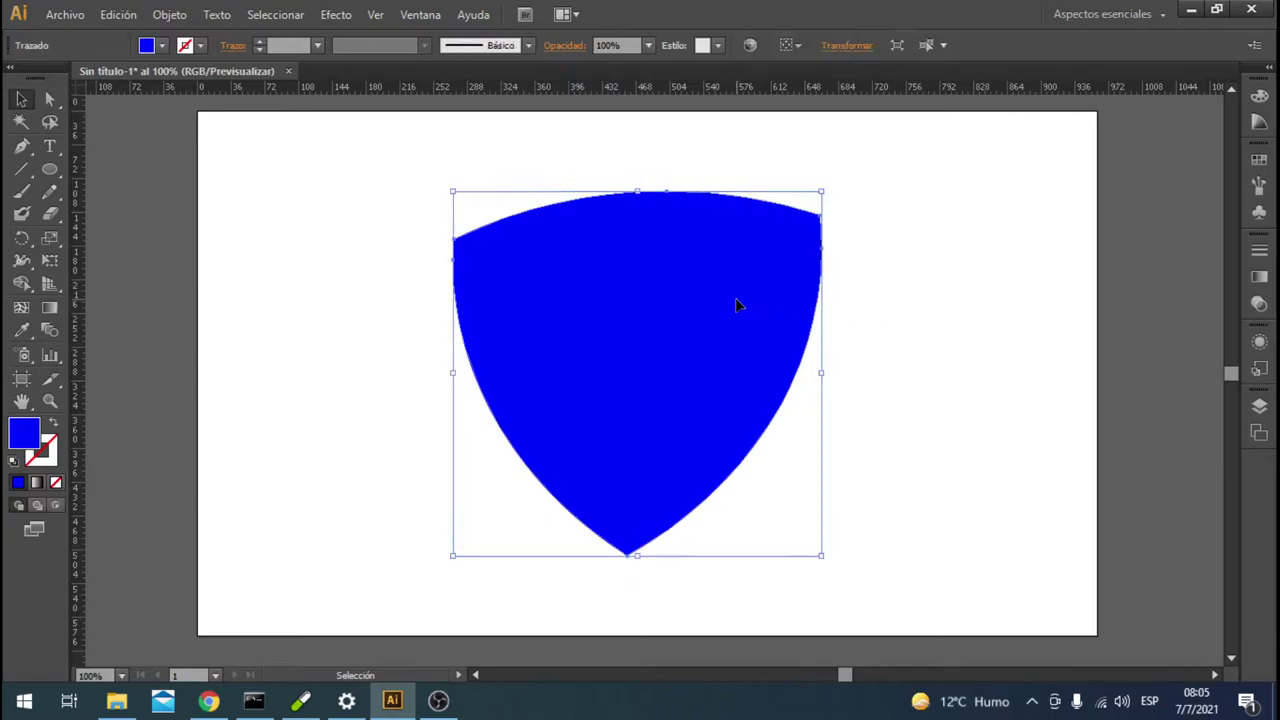
Fill the shield with the first gold gradient from the Metales swatch library
click(418, 16)
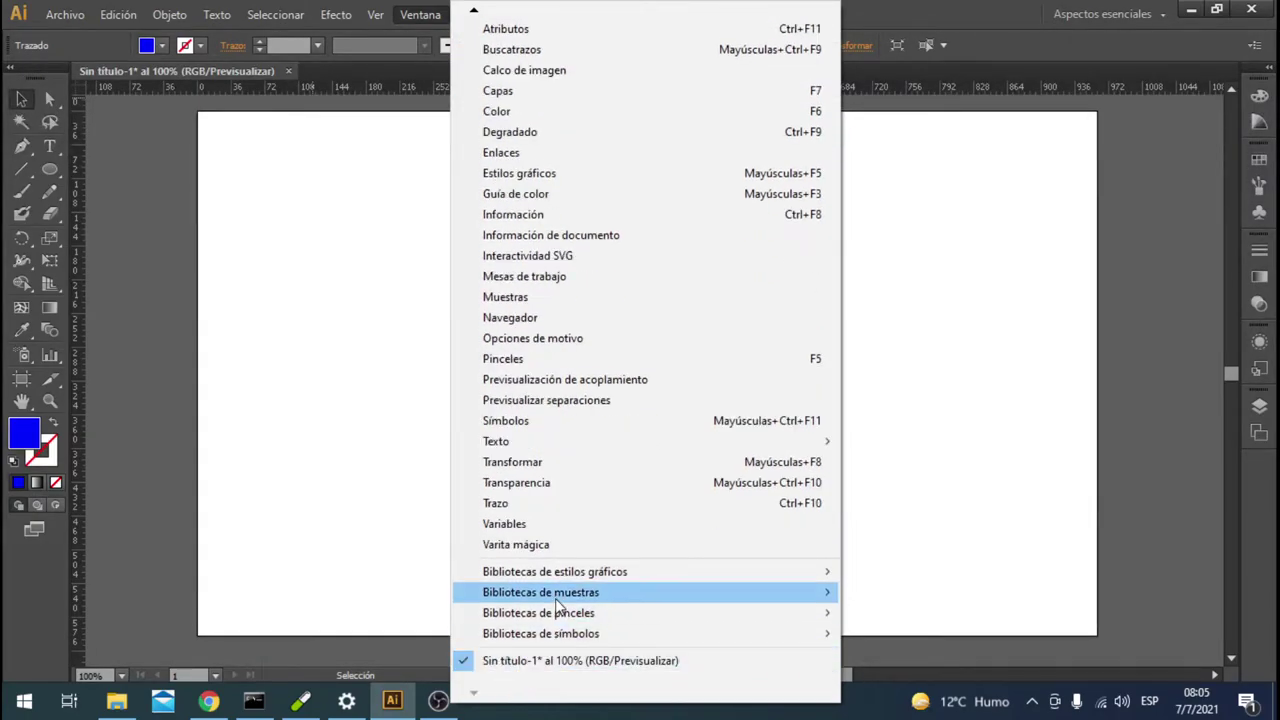
mouse_move(540, 592)
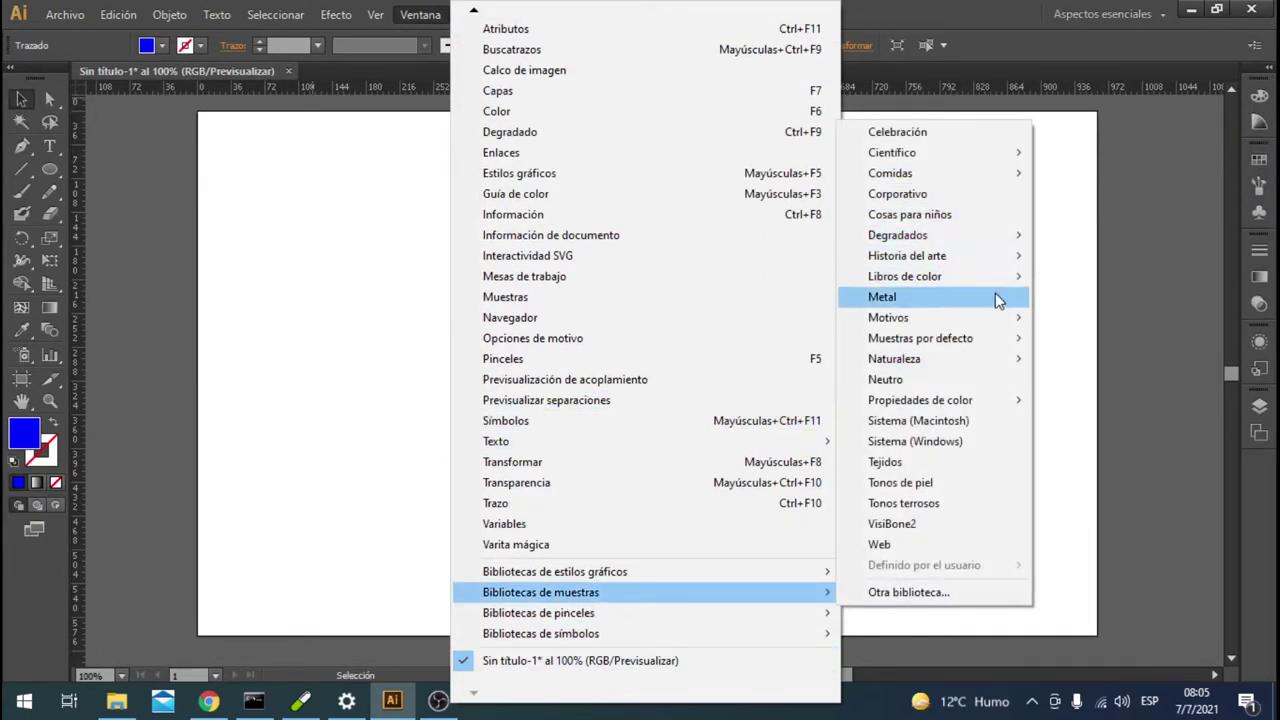
mouse_move(930, 235)
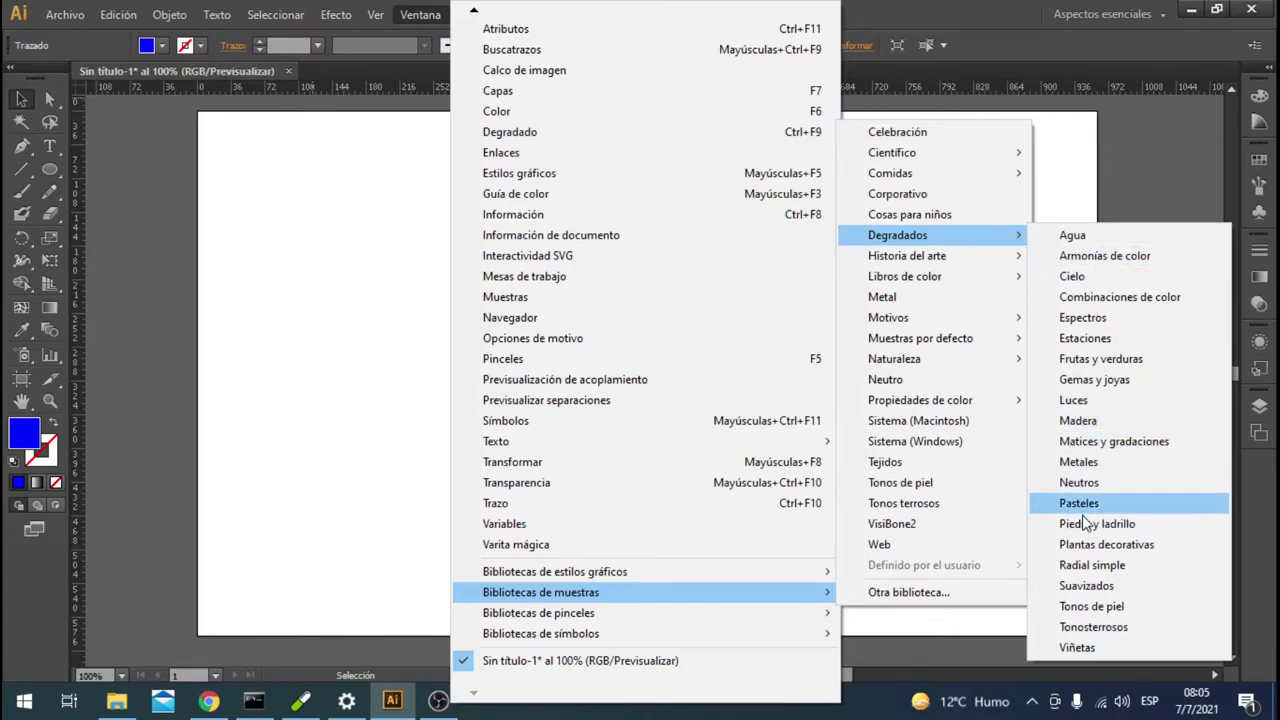
click(1097, 465)
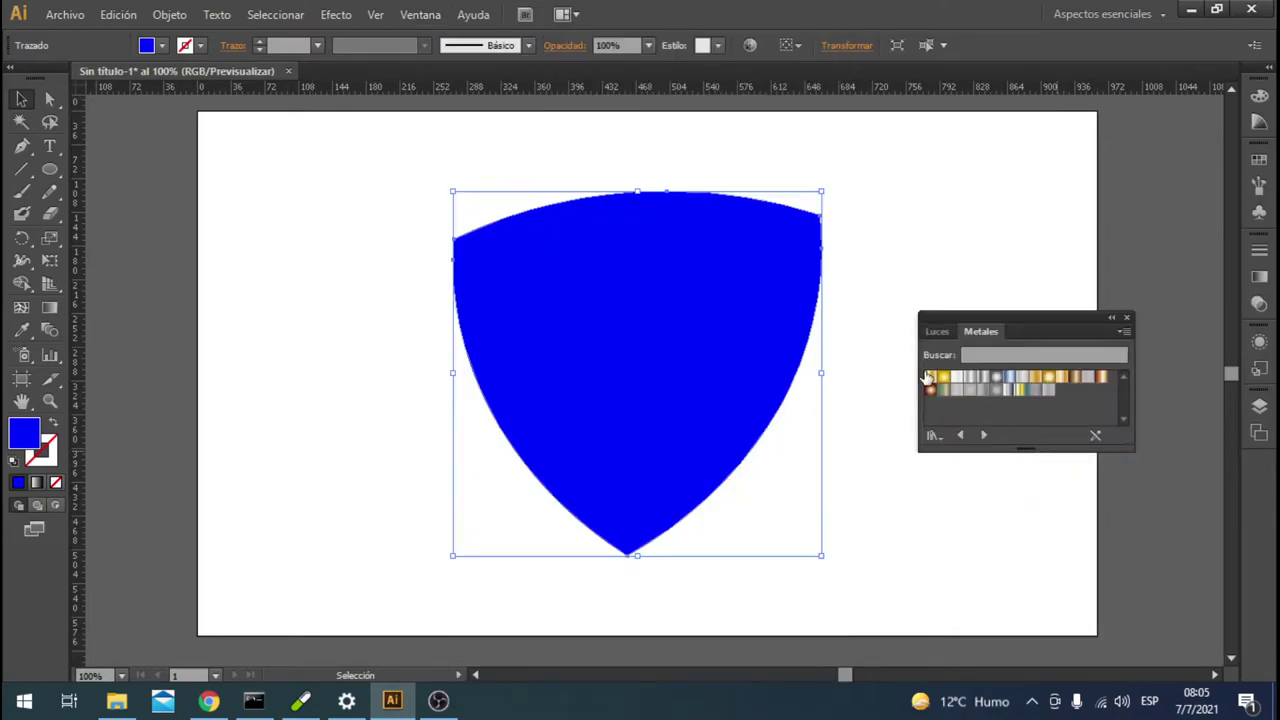
click(931, 377)
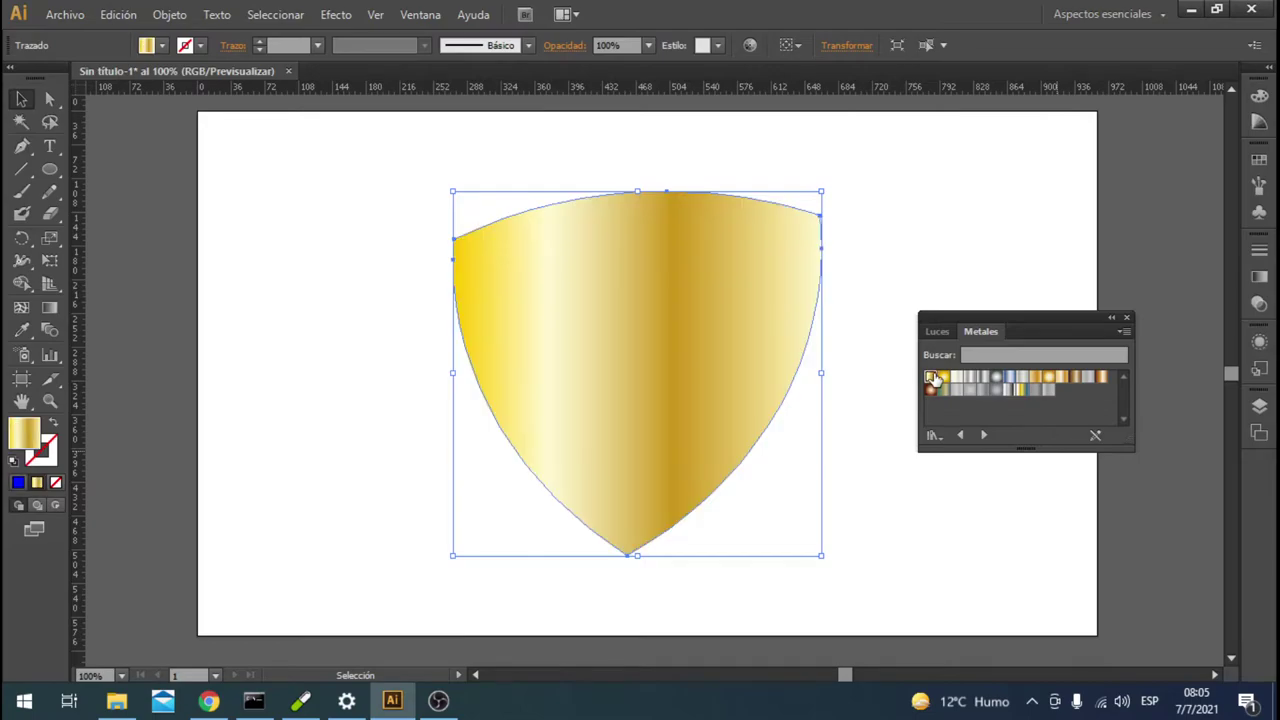
Alt-drag a copy of the gold shield, shrink it, and move it inside the original
click(200, 45)
drag(714, 391, 676, 398)
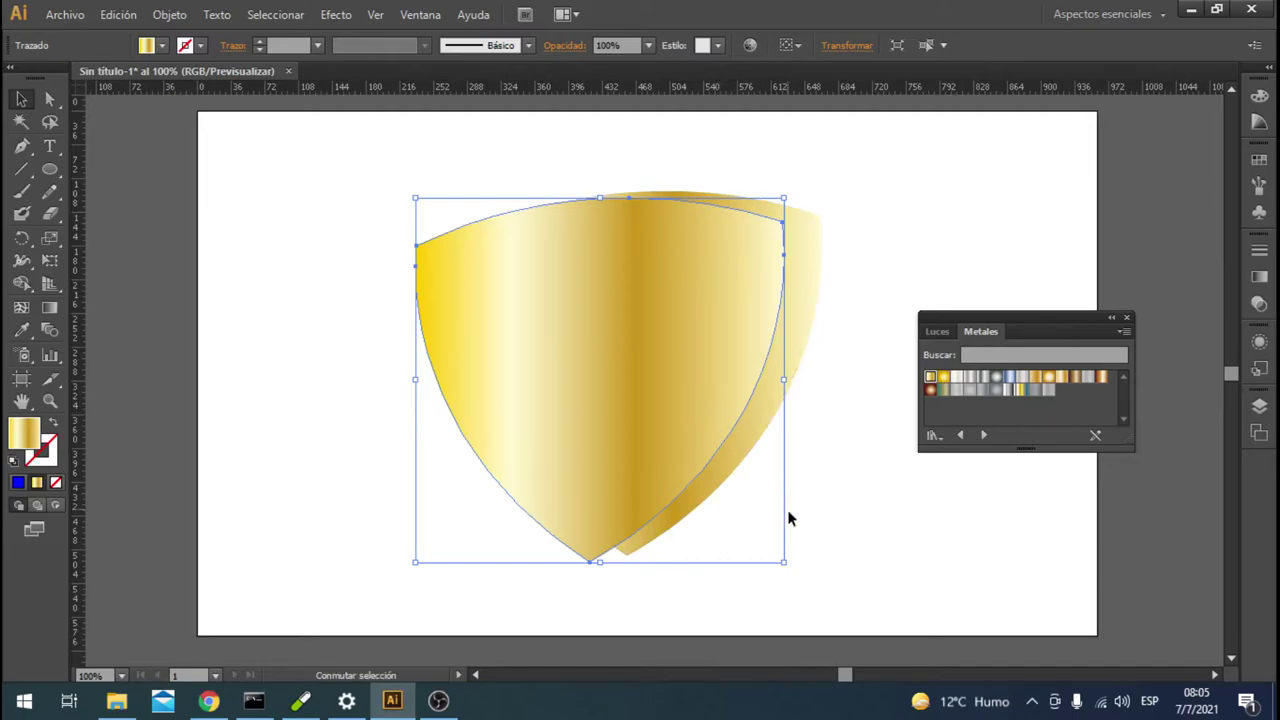
drag(783, 565, 713, 492)
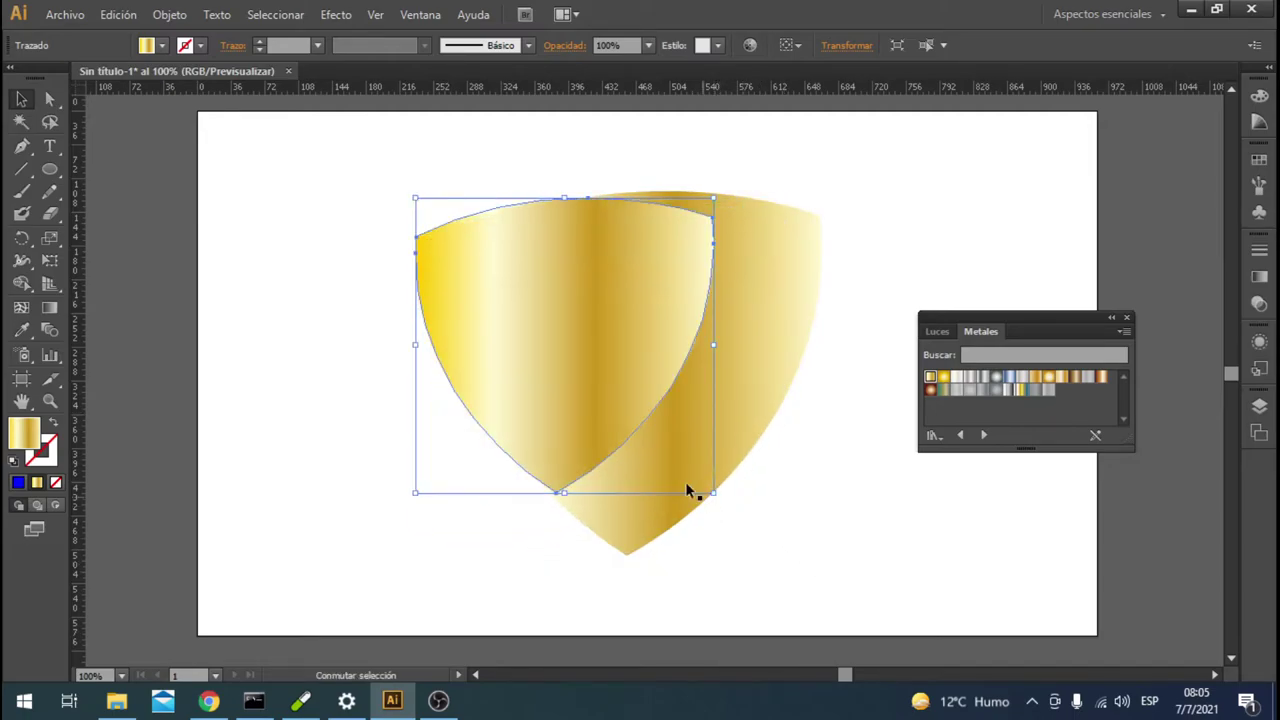
drag(632, 413, 661, 420)
Align both shields on horizontal and vertical centres, then select the inner shield
drag(418, 153, 826, 640)
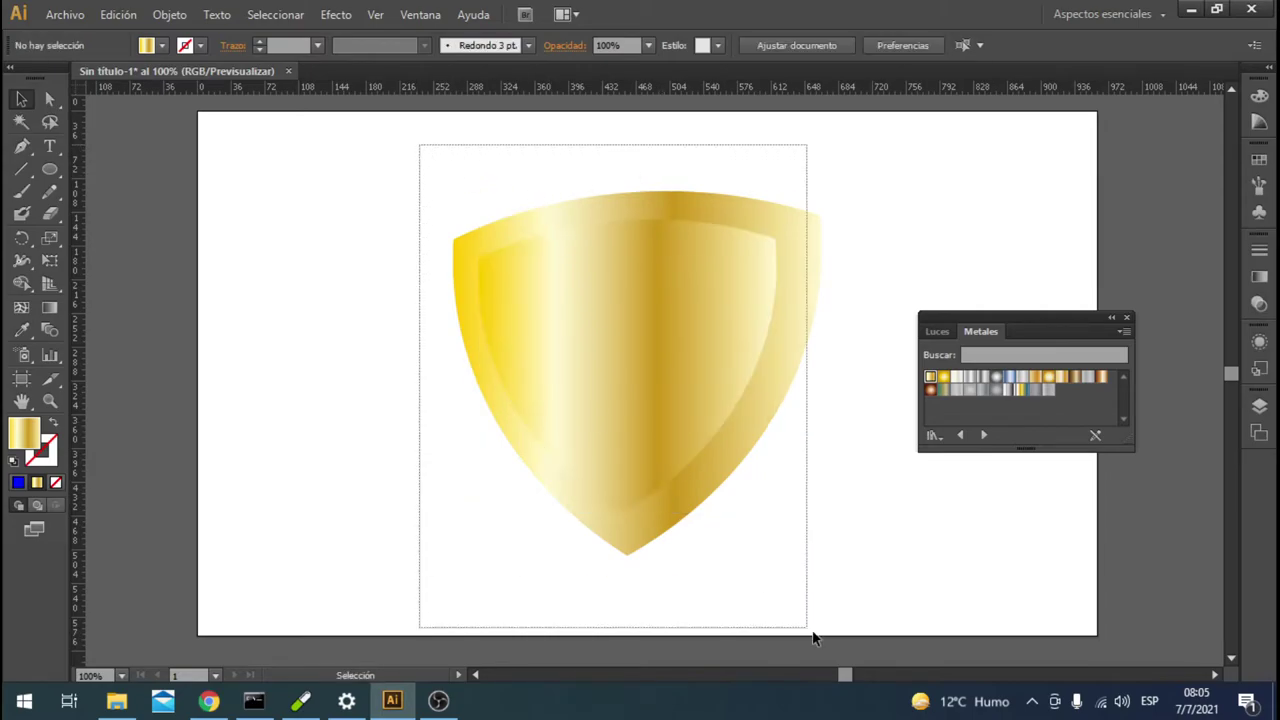
click(850, 47)
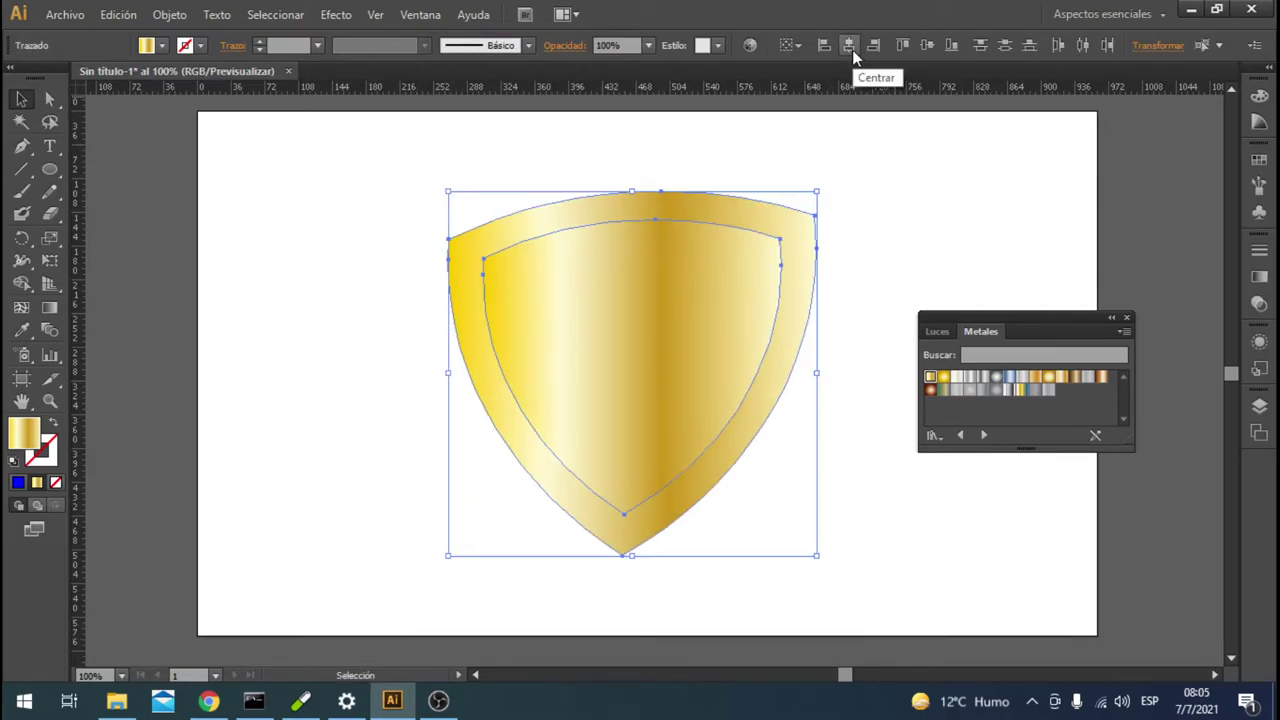
click(926, 46)
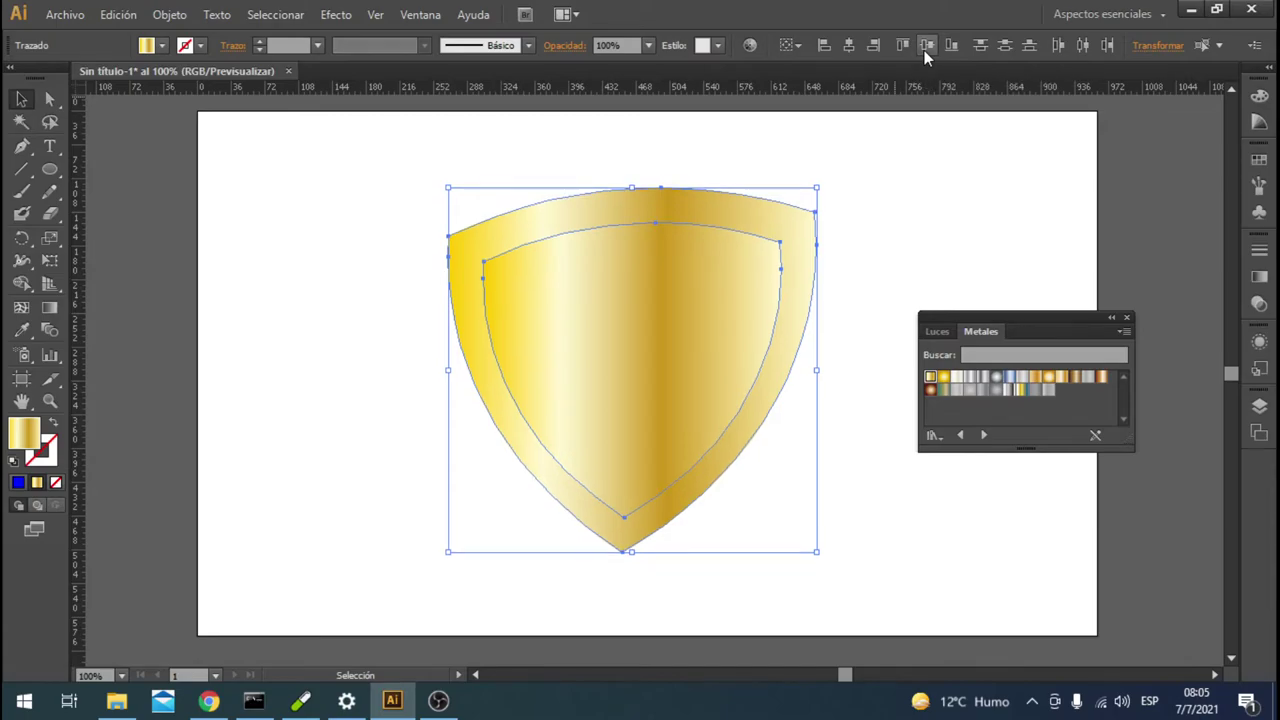
click(880, 236)
click(680, 431)
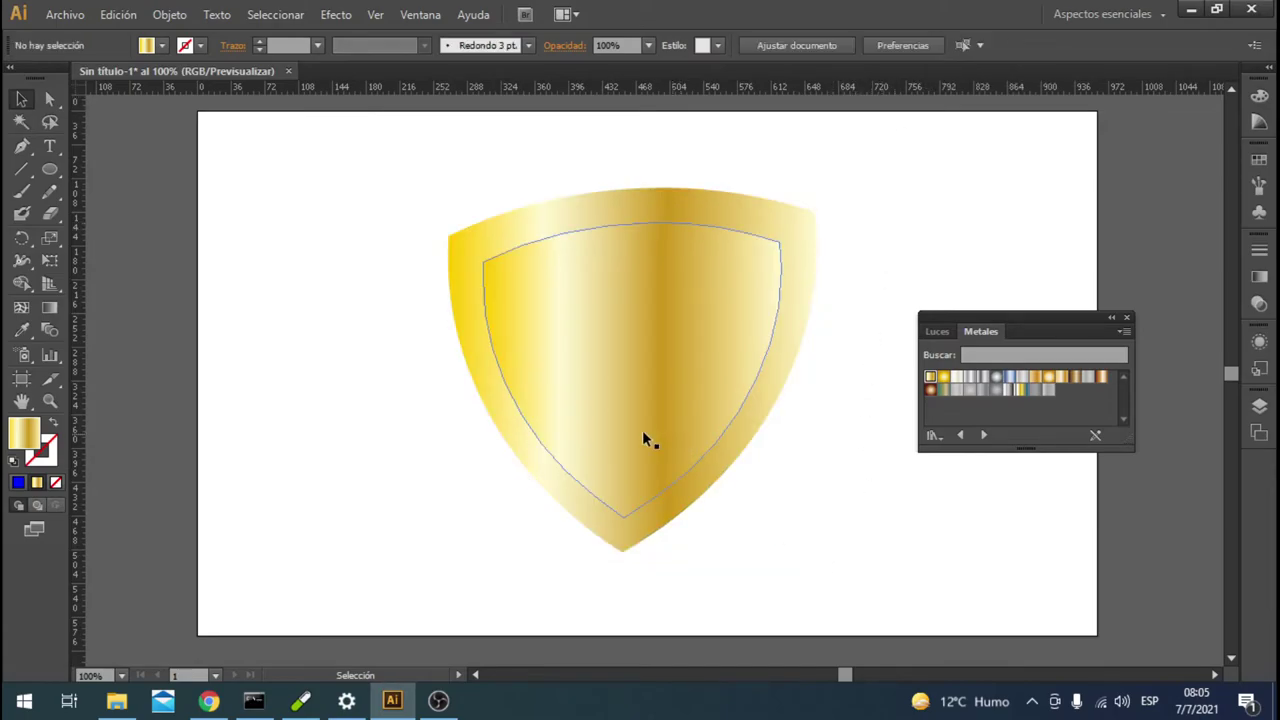
click(852, 475)
click(720, 372)
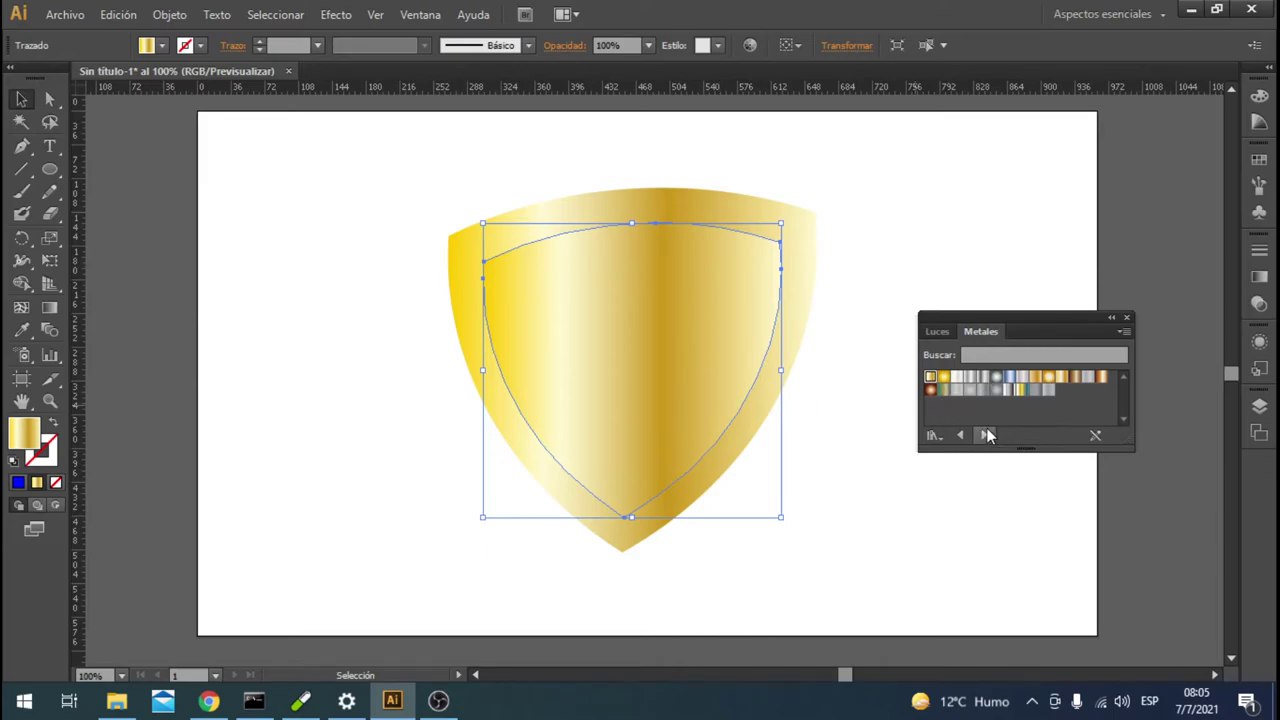
Fill the inner shield with the red gradient from the Luces library
click(933, 435)
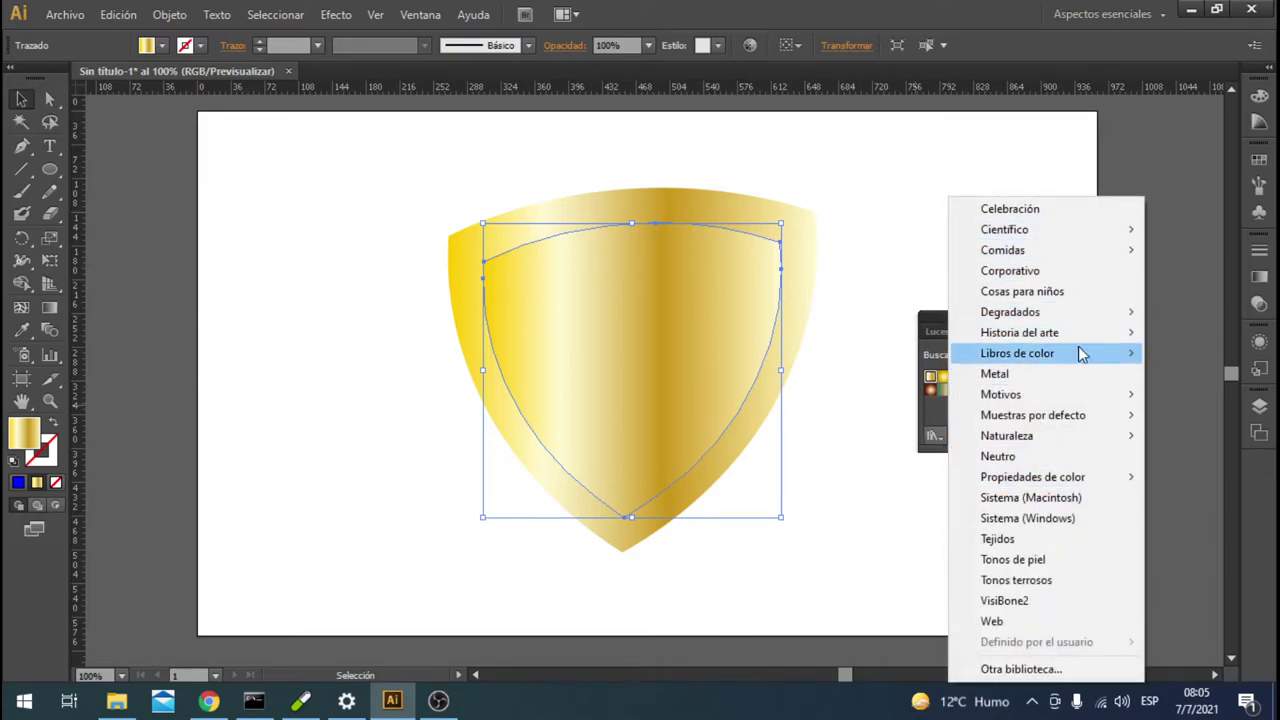
mouse_move(1010, 312)
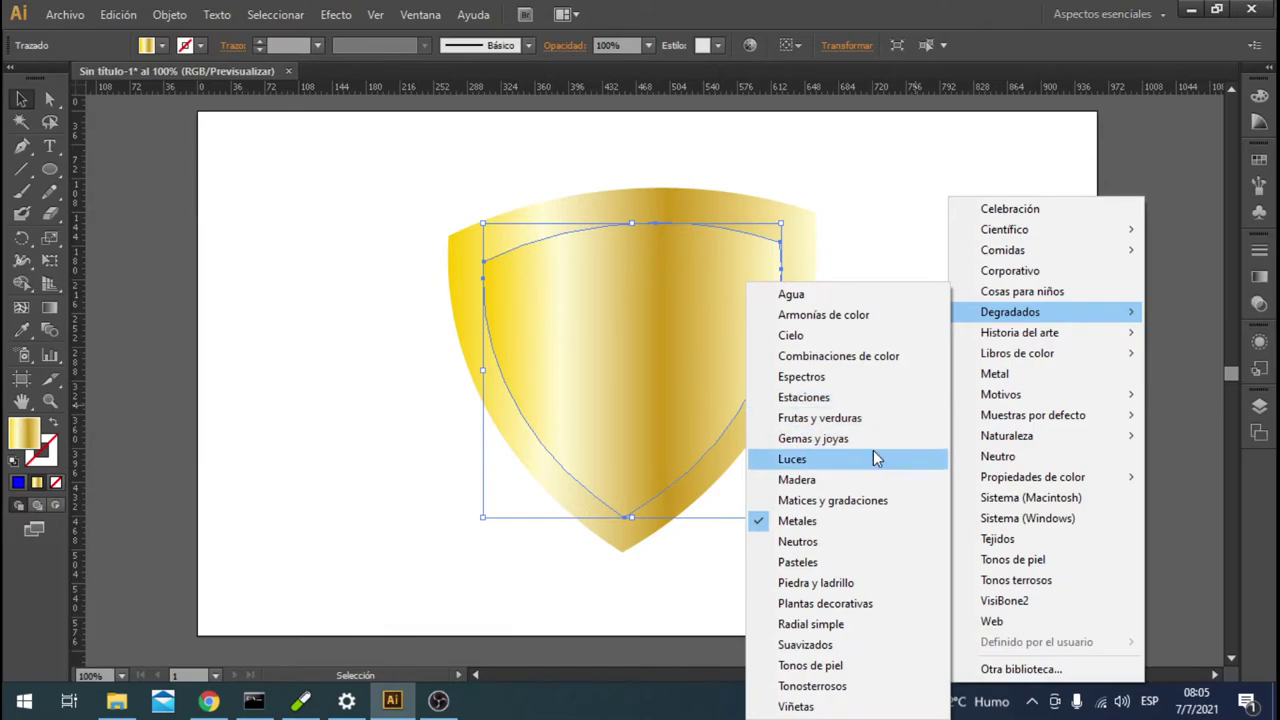
click(873, 456)
click(943, 376)
click(853, 301)
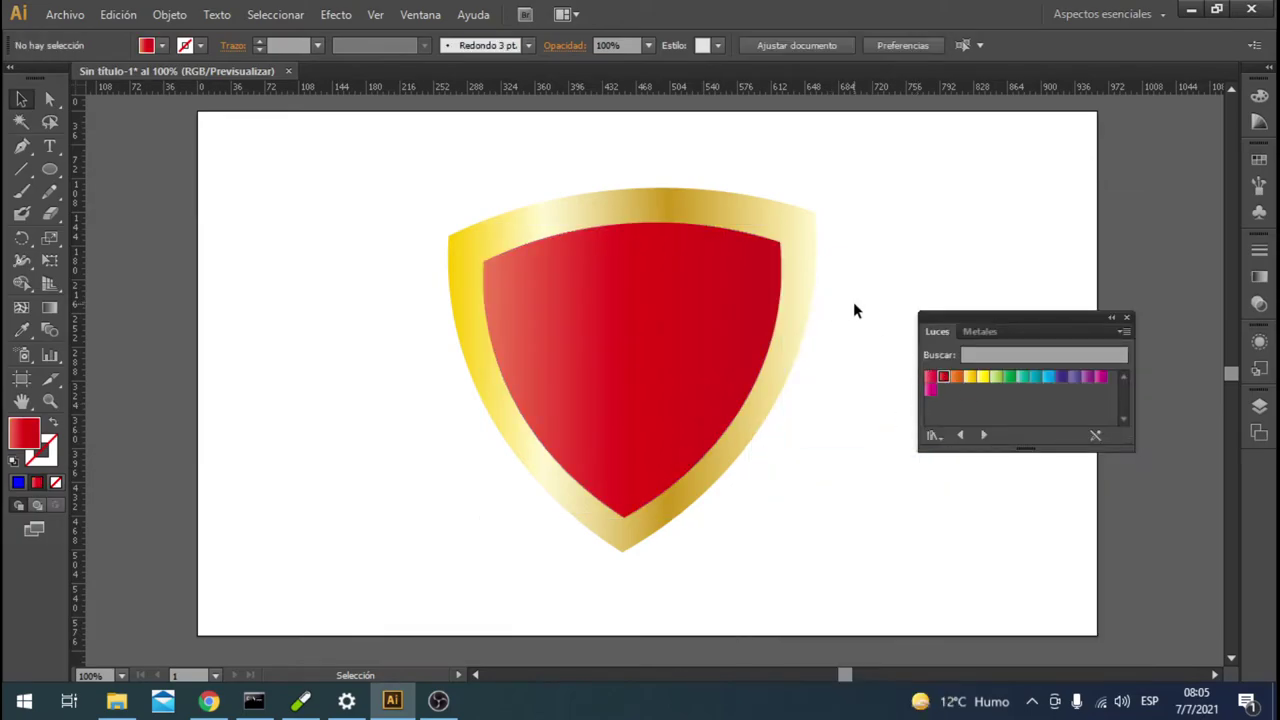
click(701, 302)
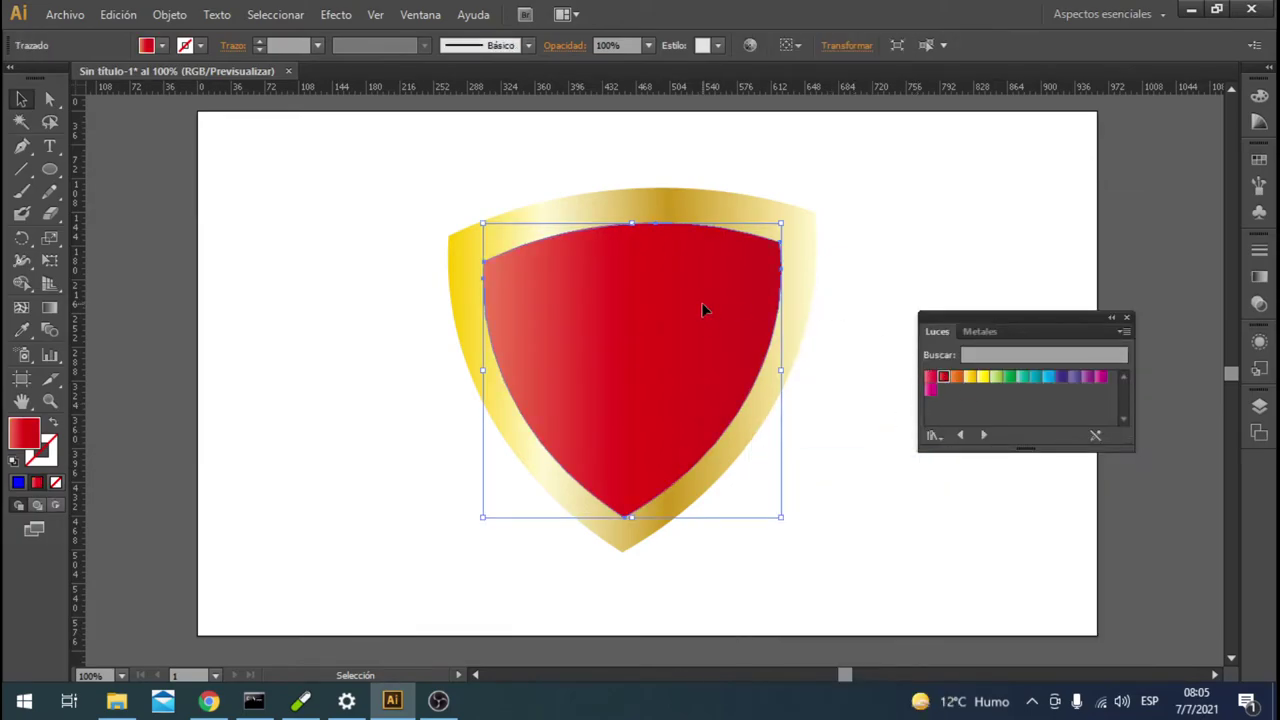
Give the inner shield a Latón pulido gradient stroke at 8 pt weight
click(200, 45)
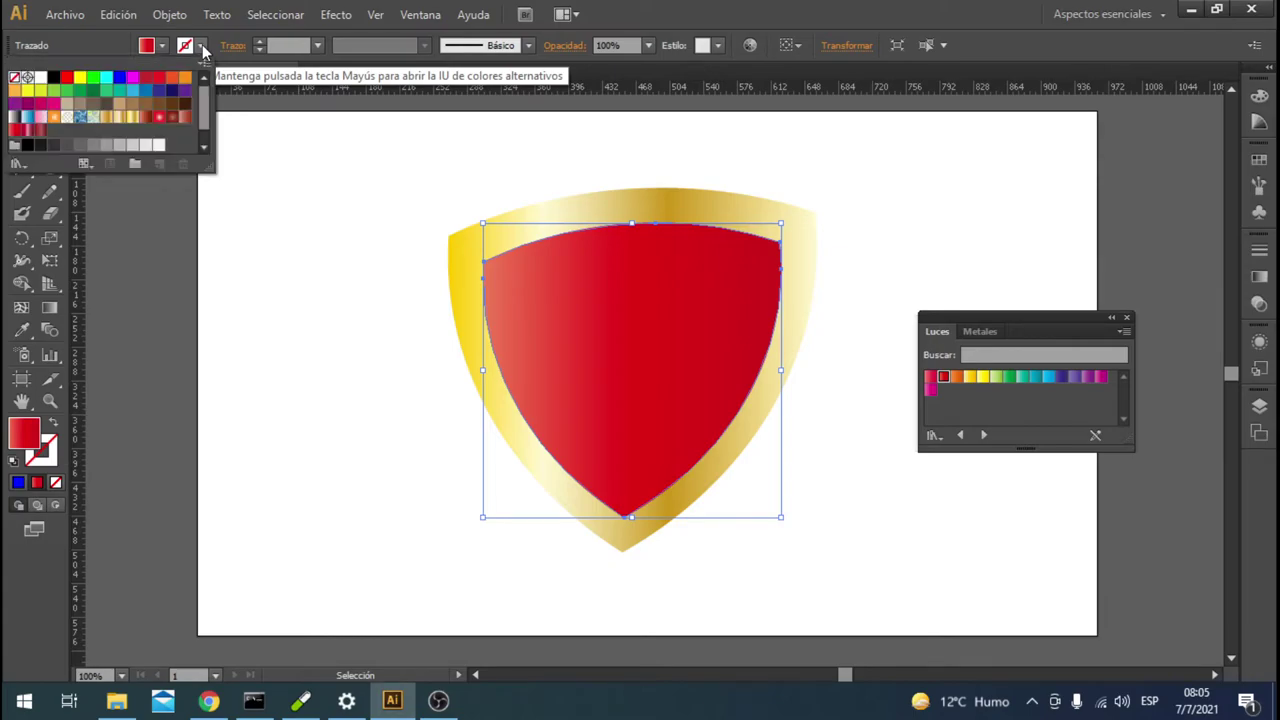
click(121, 119)
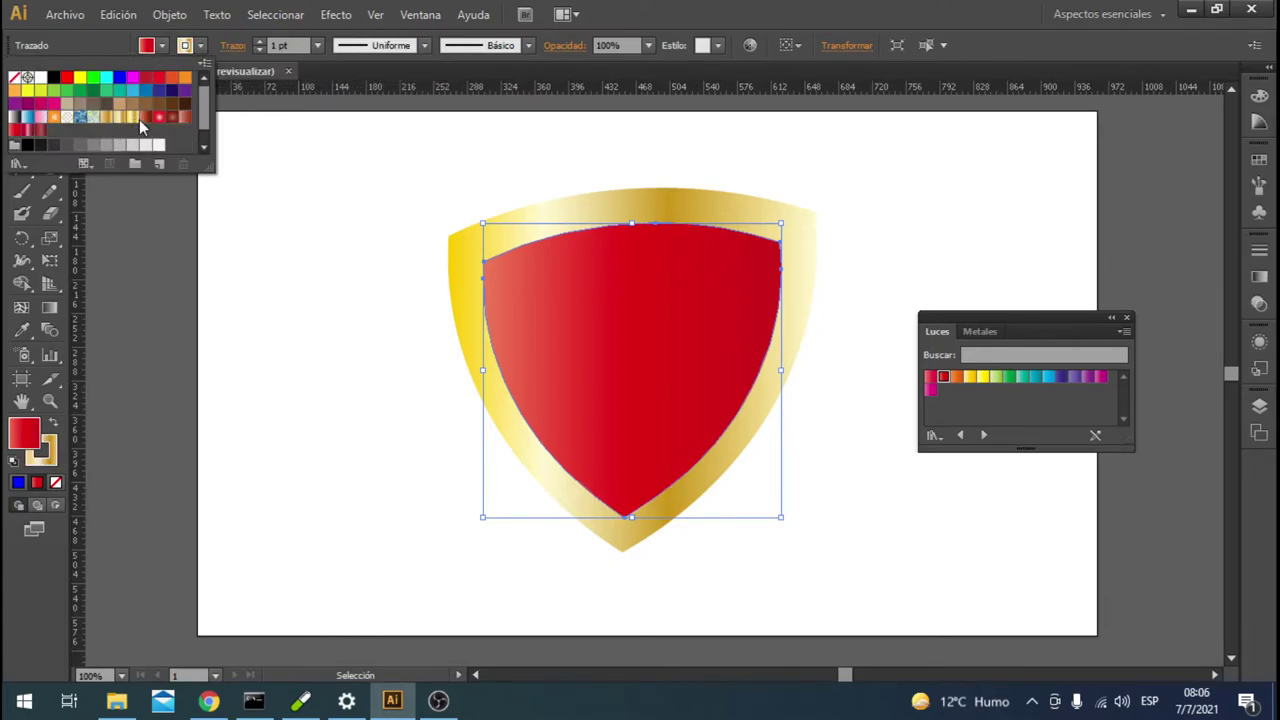
click(260, 42)
click(261, 42)
click(261, 42)
click(261, 42)
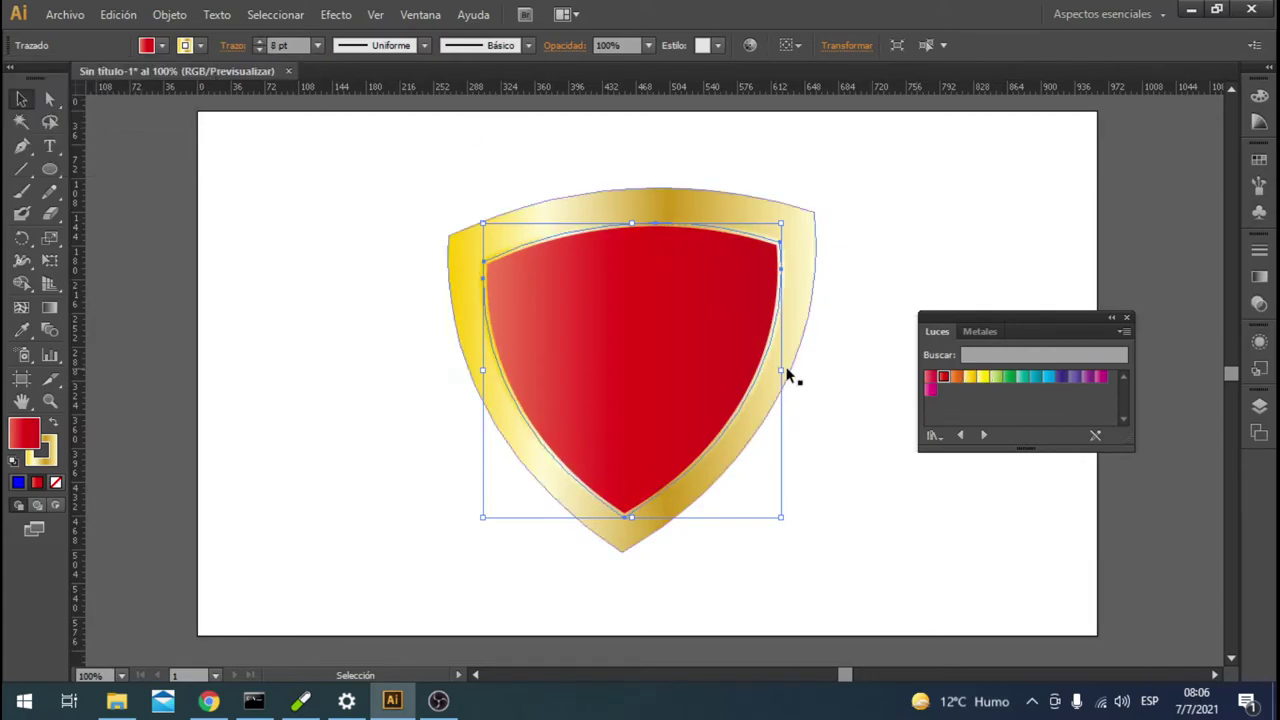
click(850, 335)
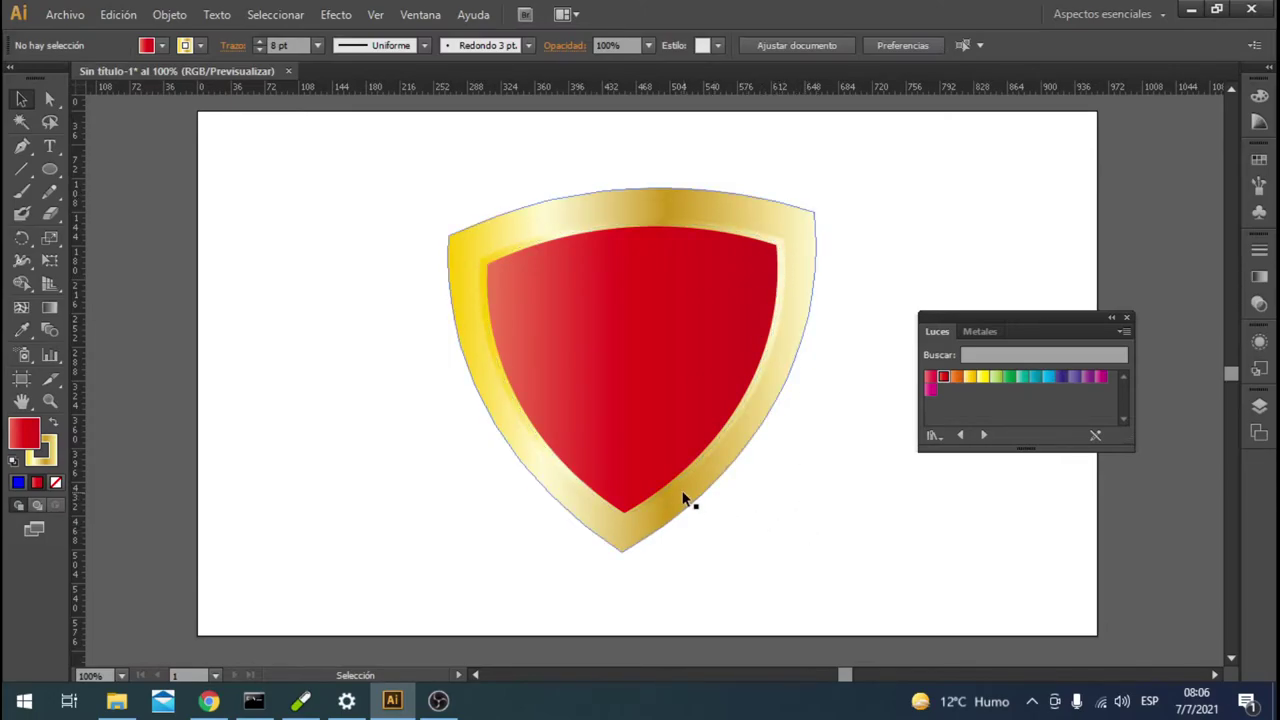
Move the red shield to the left, off the gold shield
click(576, 287)
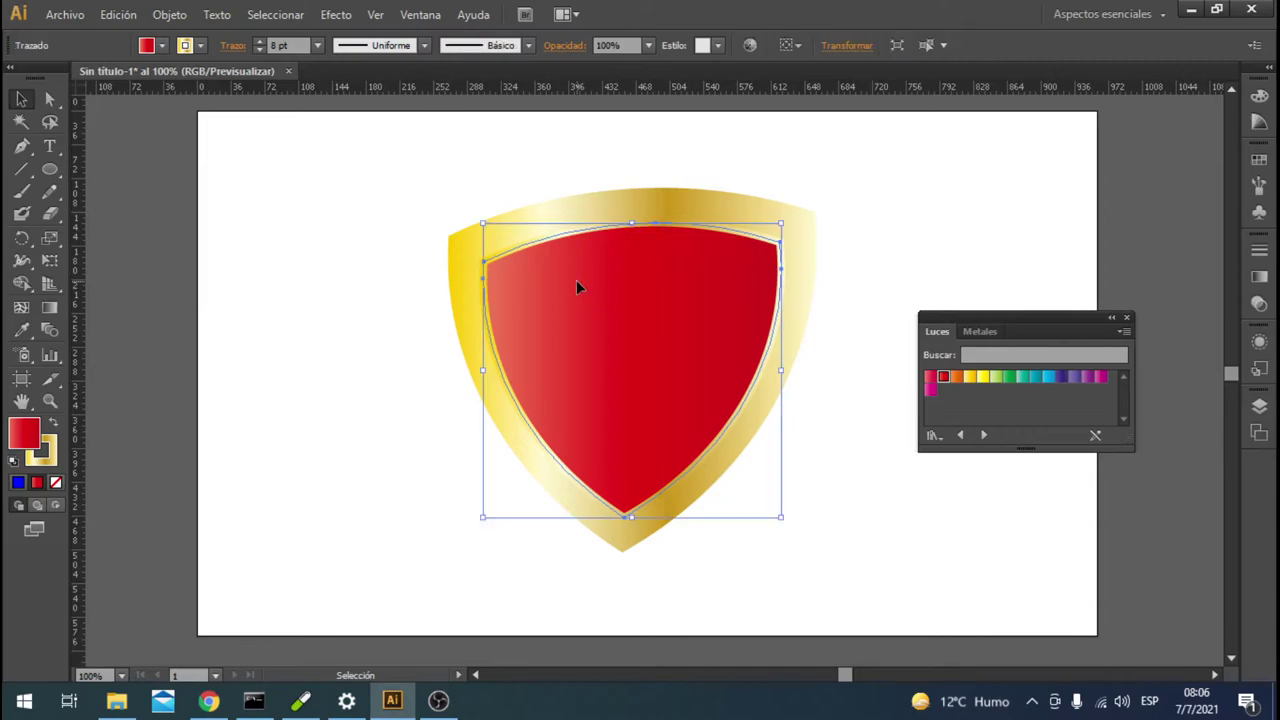
drag(650, 380, 359, 378)
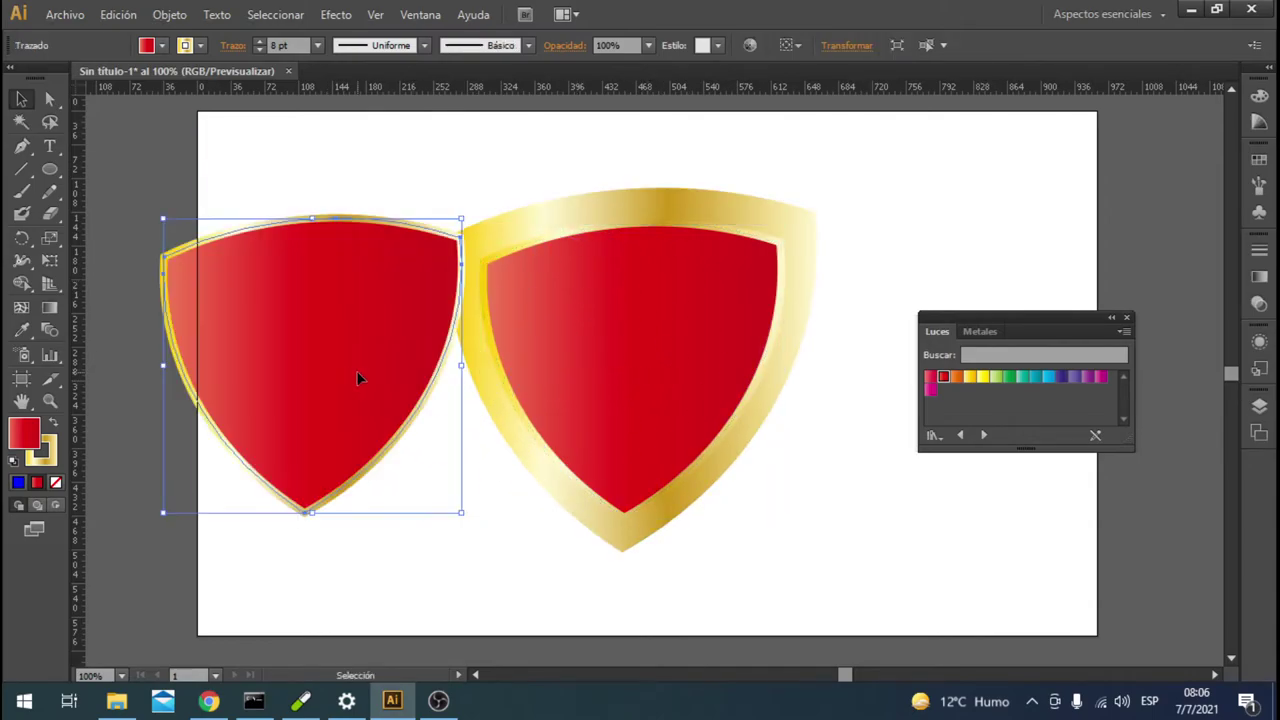
click(89, 126)
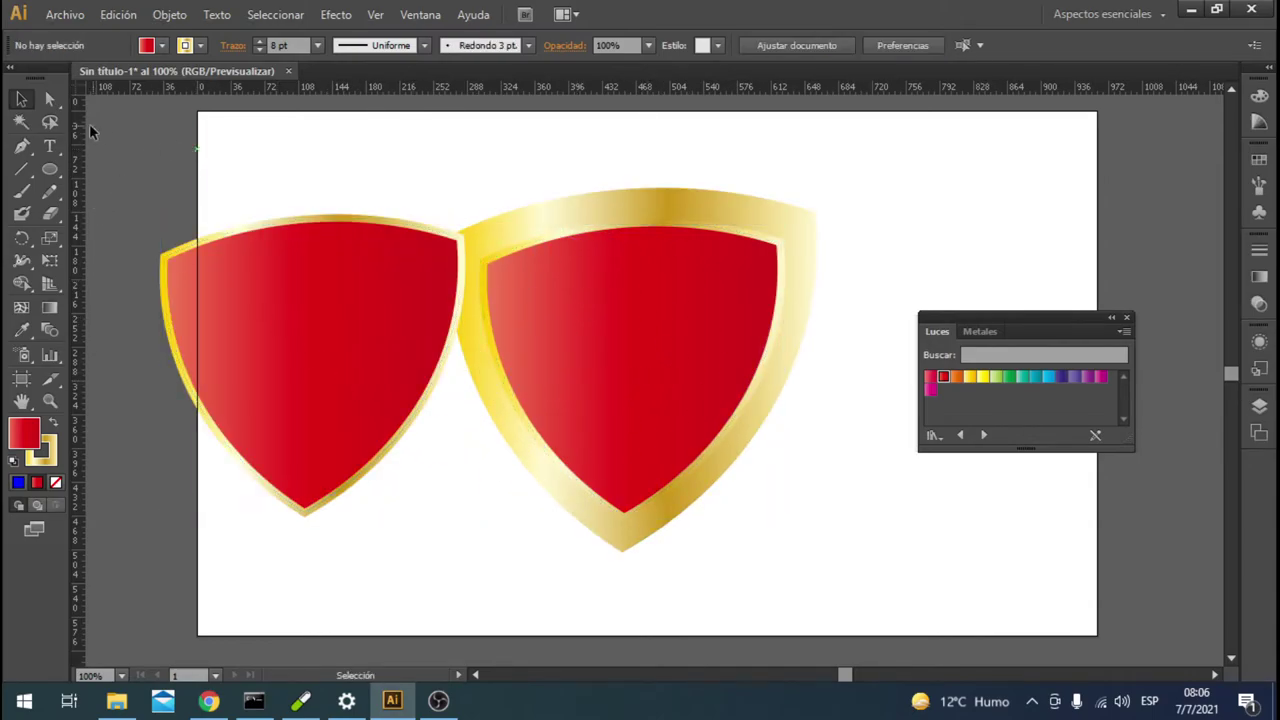
Draw a vertical line through the red shield's middle and select shield and line together
click(22, 170)
drag(312, 365, 310, 182)
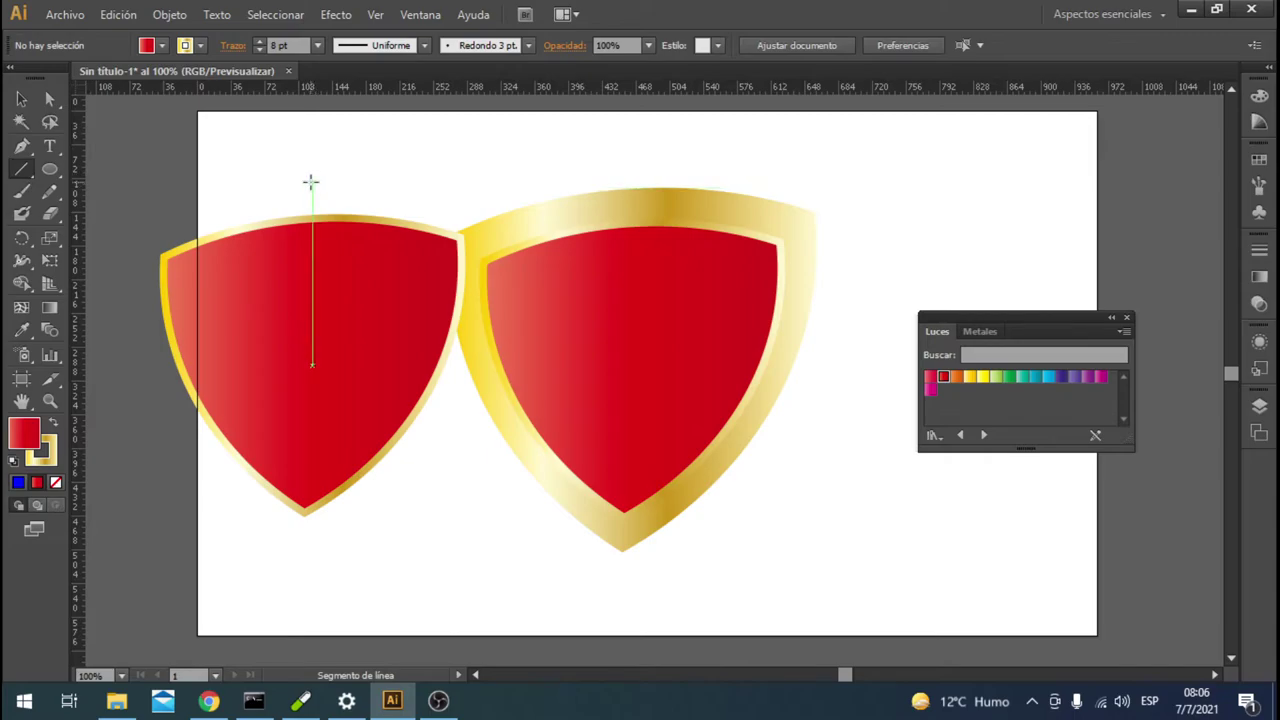
drag(312, 365, 312, 550)
click(22, 99)
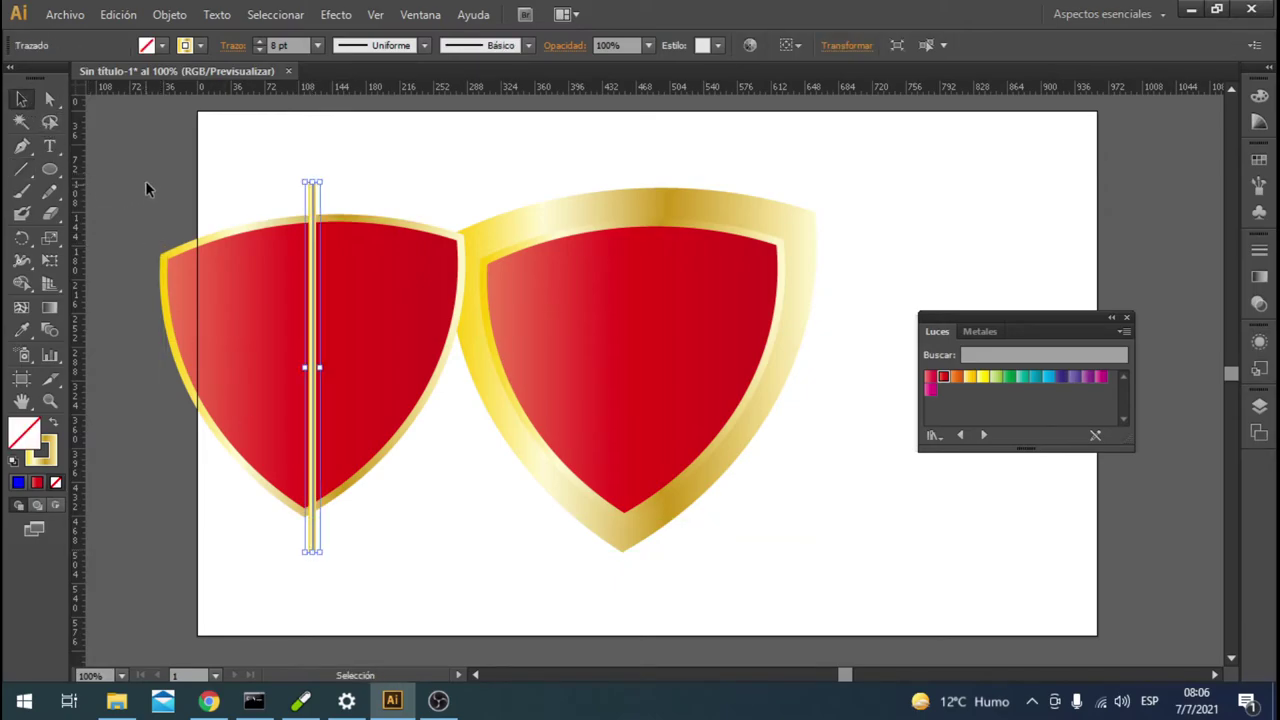
click(145, 180)
drag(183, 265, 370, 479)
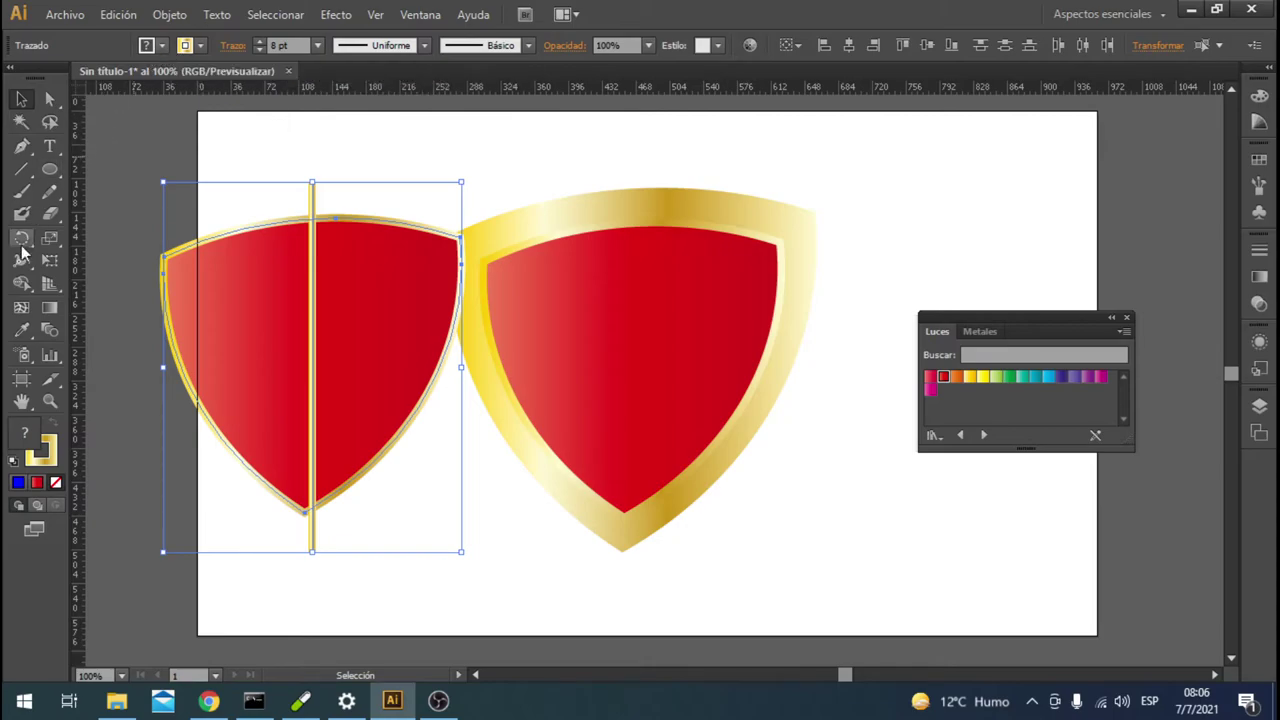
Merge the red shield's left half with Shape Builder and fill it grey with a white stroke
click(22, 284)
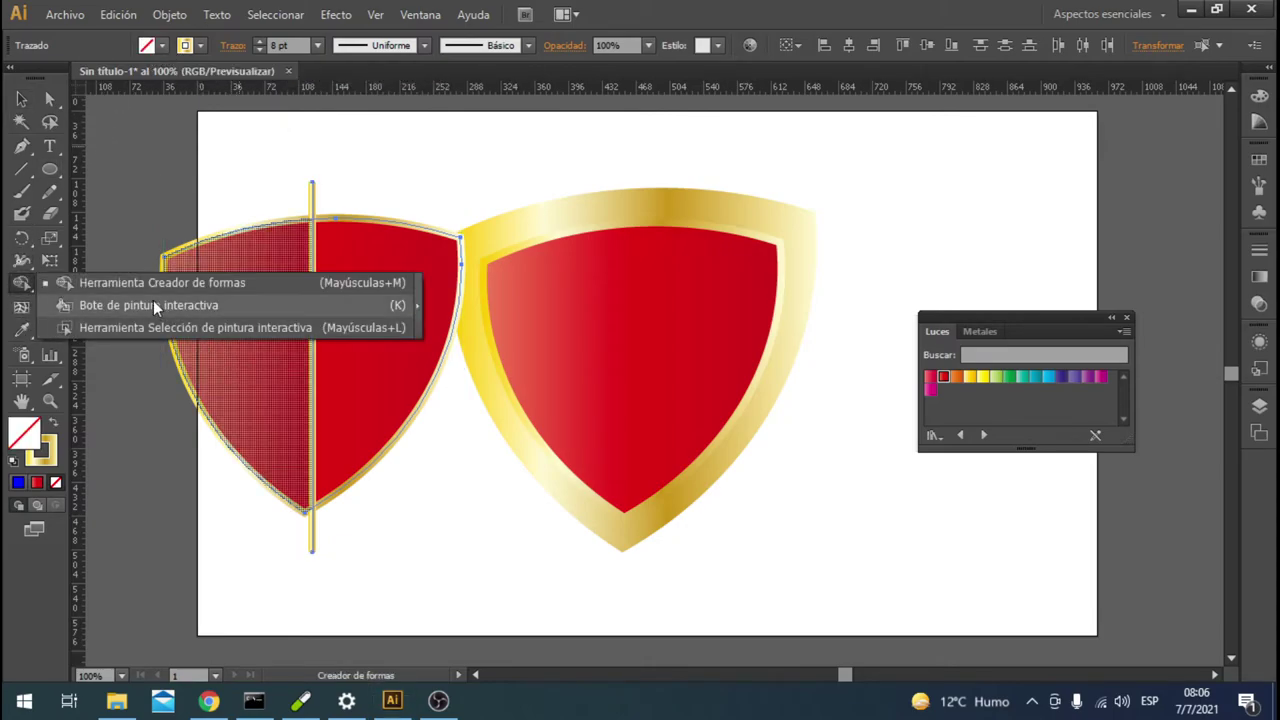
click(254, 318)
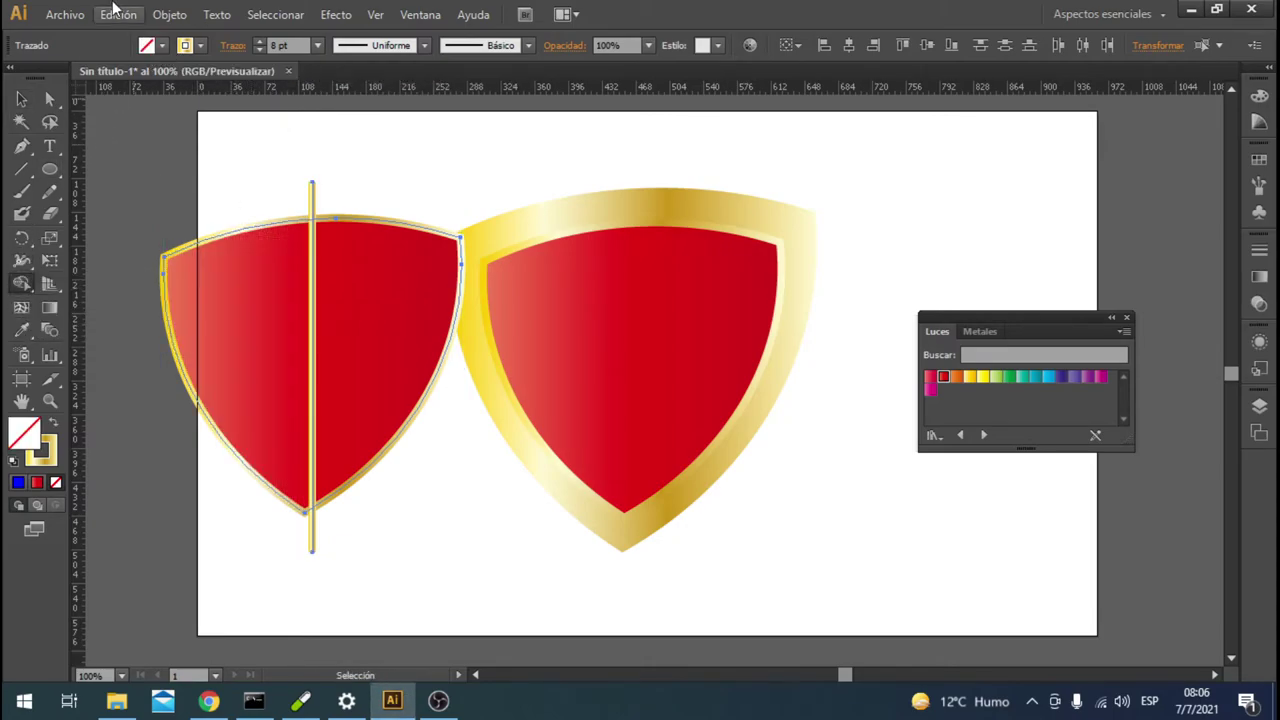
click(163, 46)
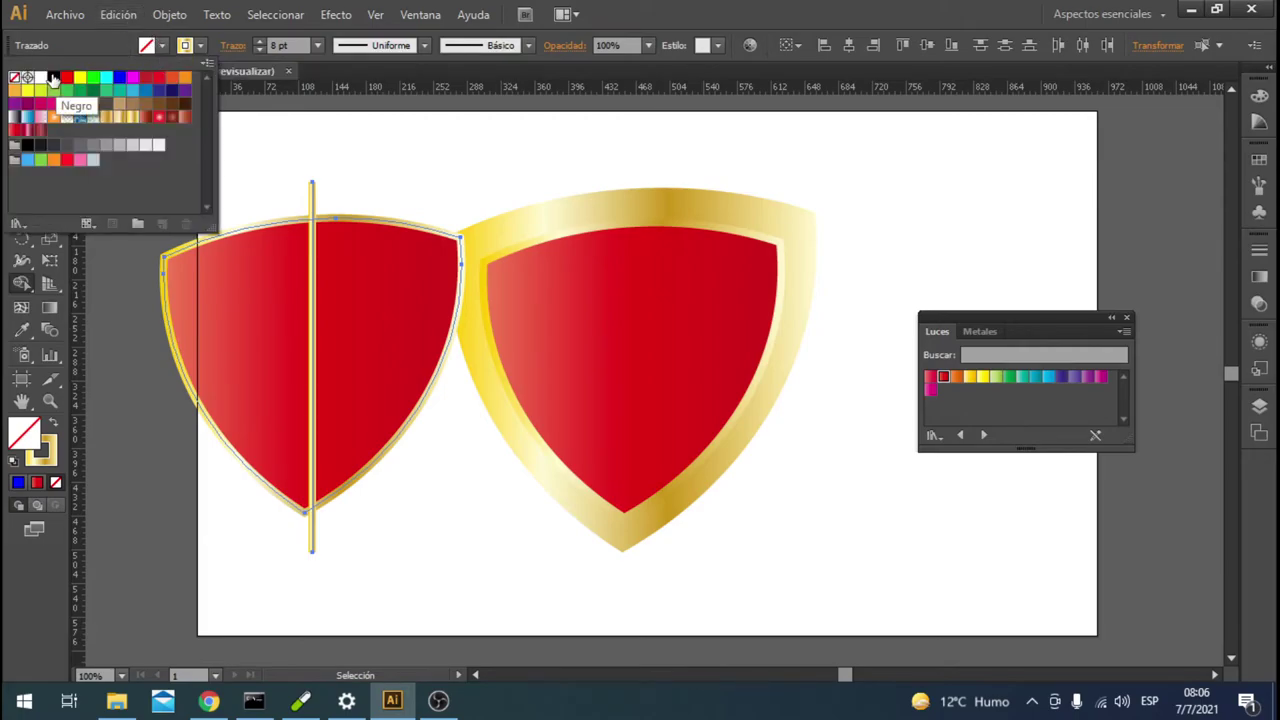
click(41, 77)
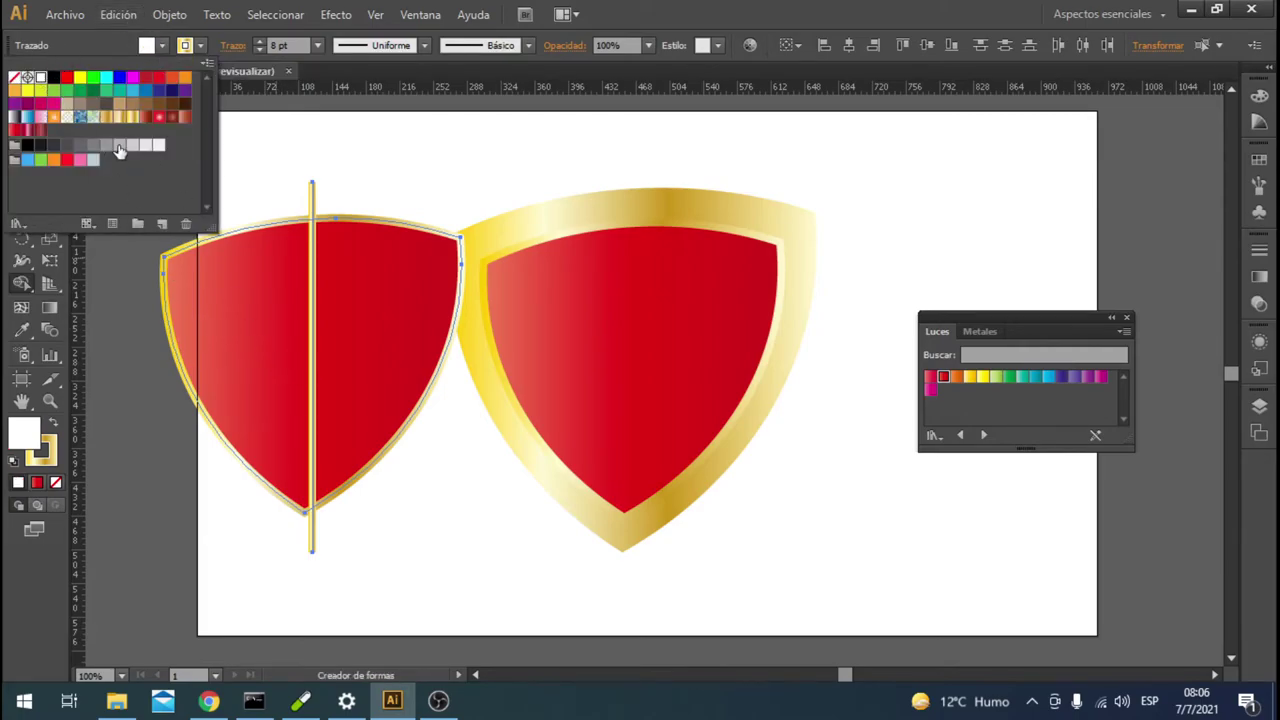
click(118, 147)
click(254, 323)
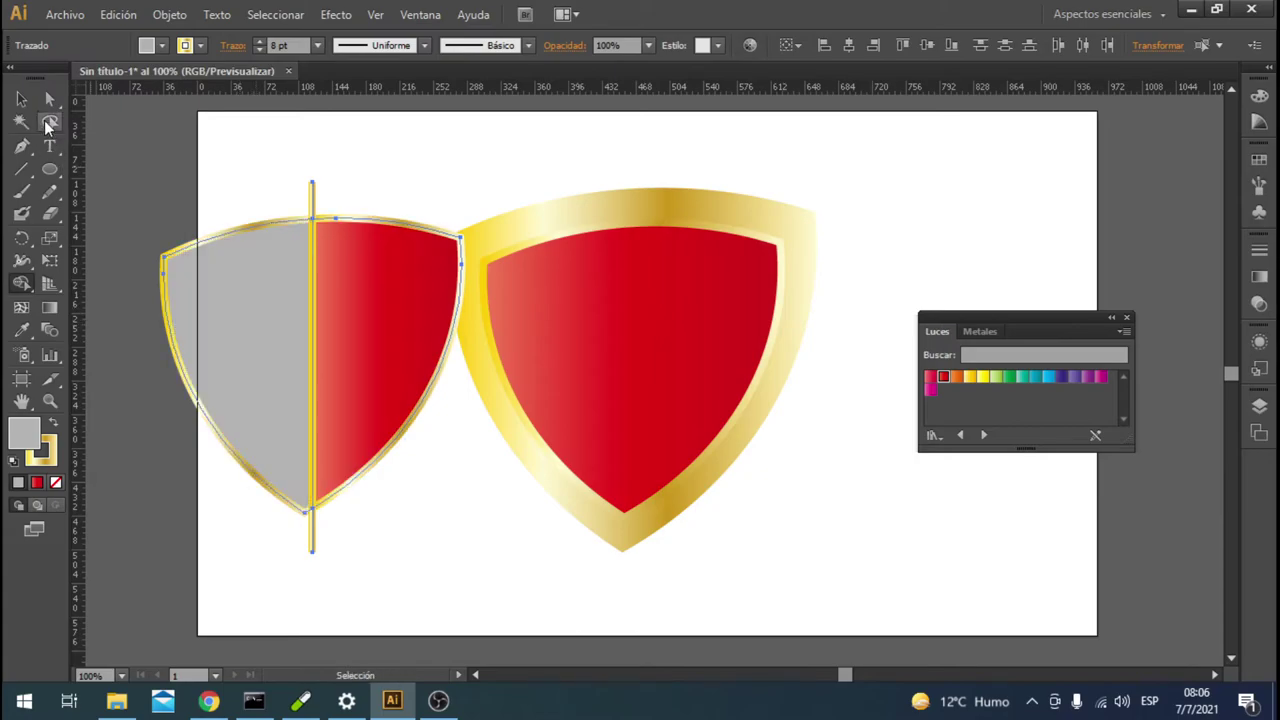
Move the grey half over the inset shield's left side and delete the leftover red half and gold line
click(21, 99)
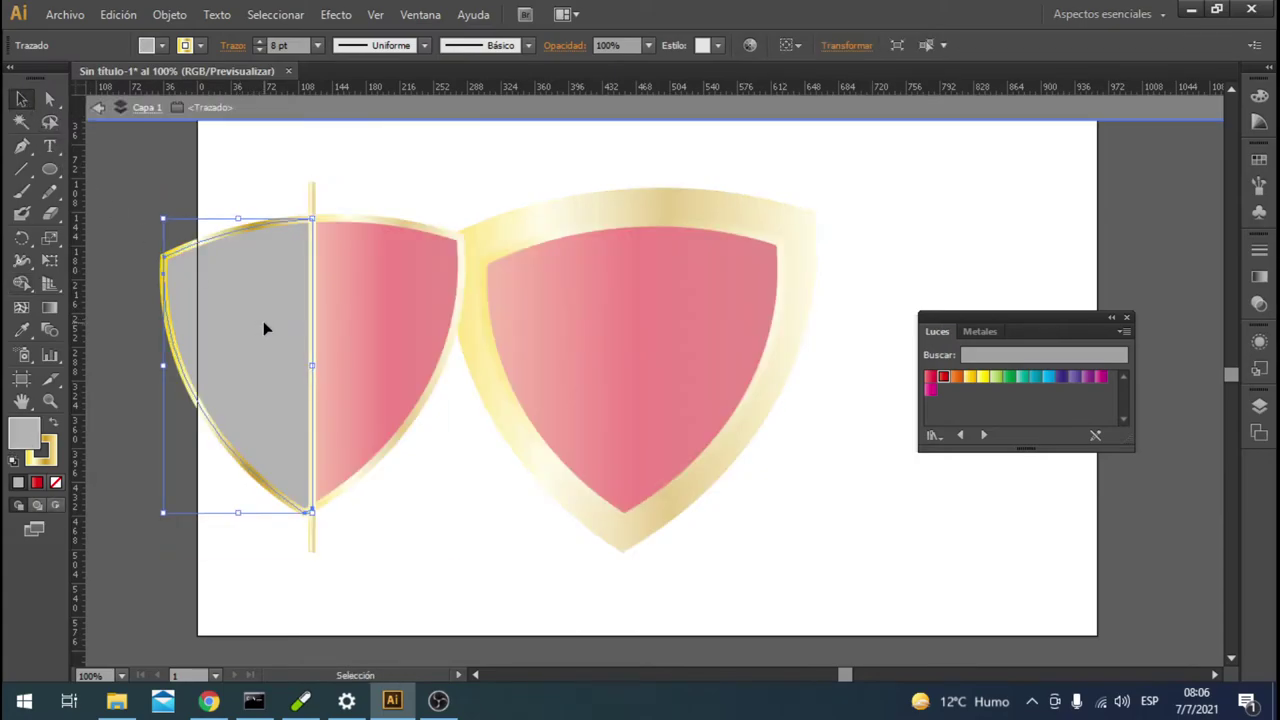
click(100, 111)
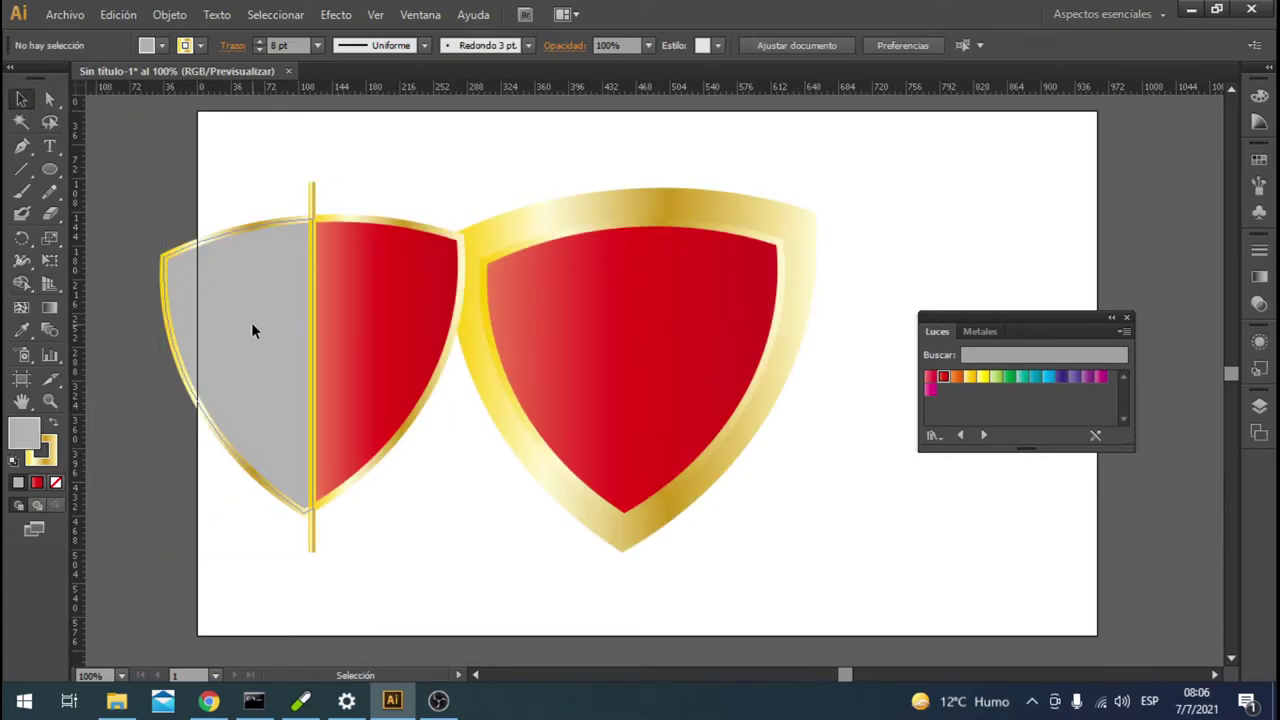
drag(261, 333, 591, 328)
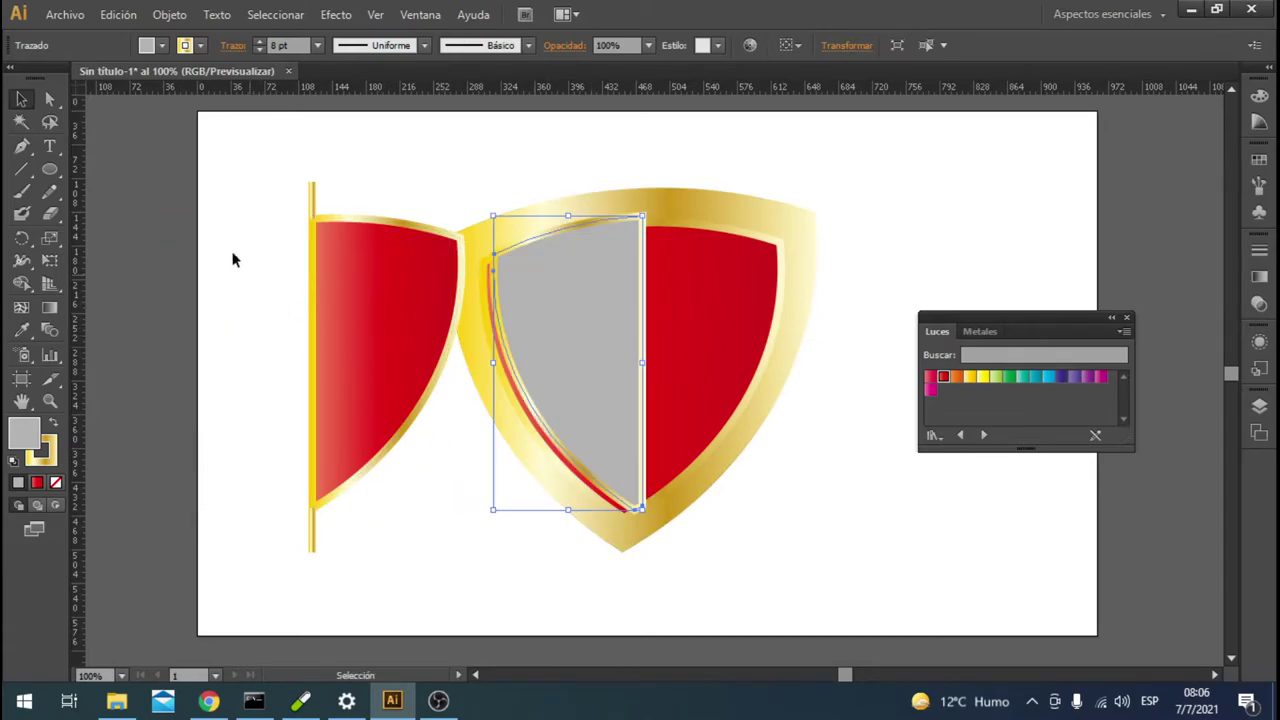
mouse_move(332, 284)
mouse_down()
mouse_move(405, 497)
mouse_move(288, 496)
mouse_up()
key(Delete)
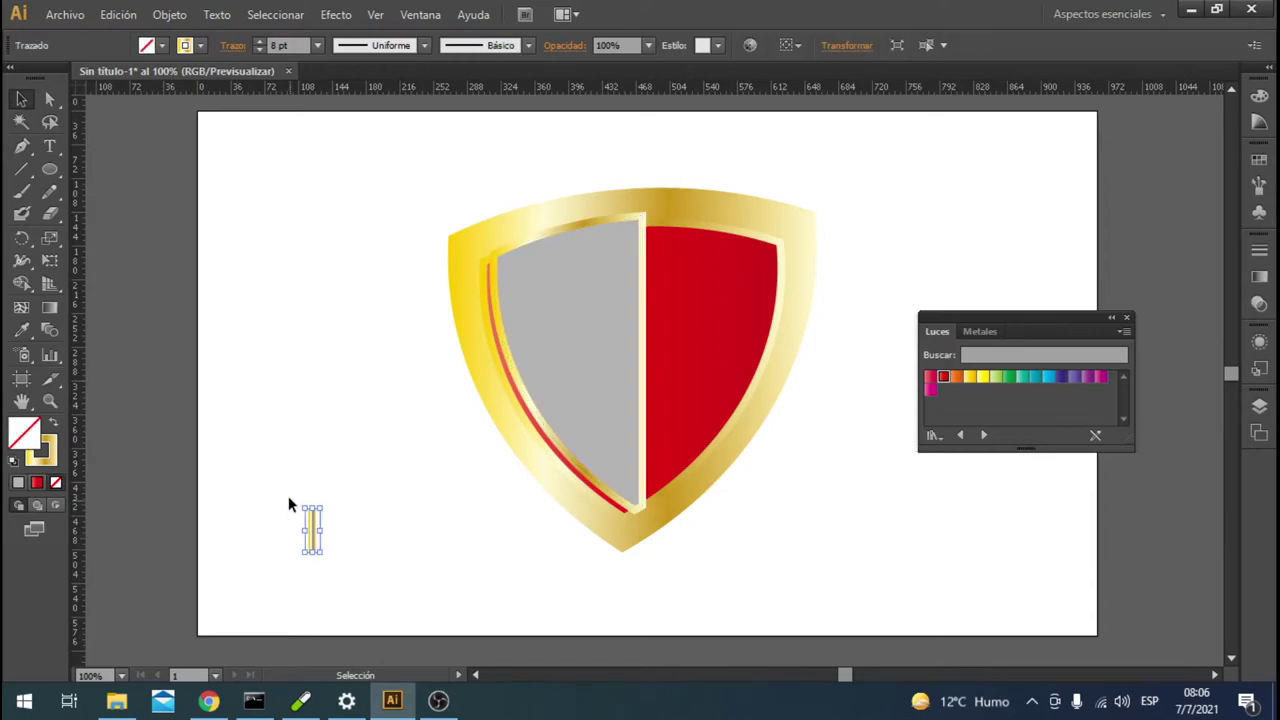
key(Delete)
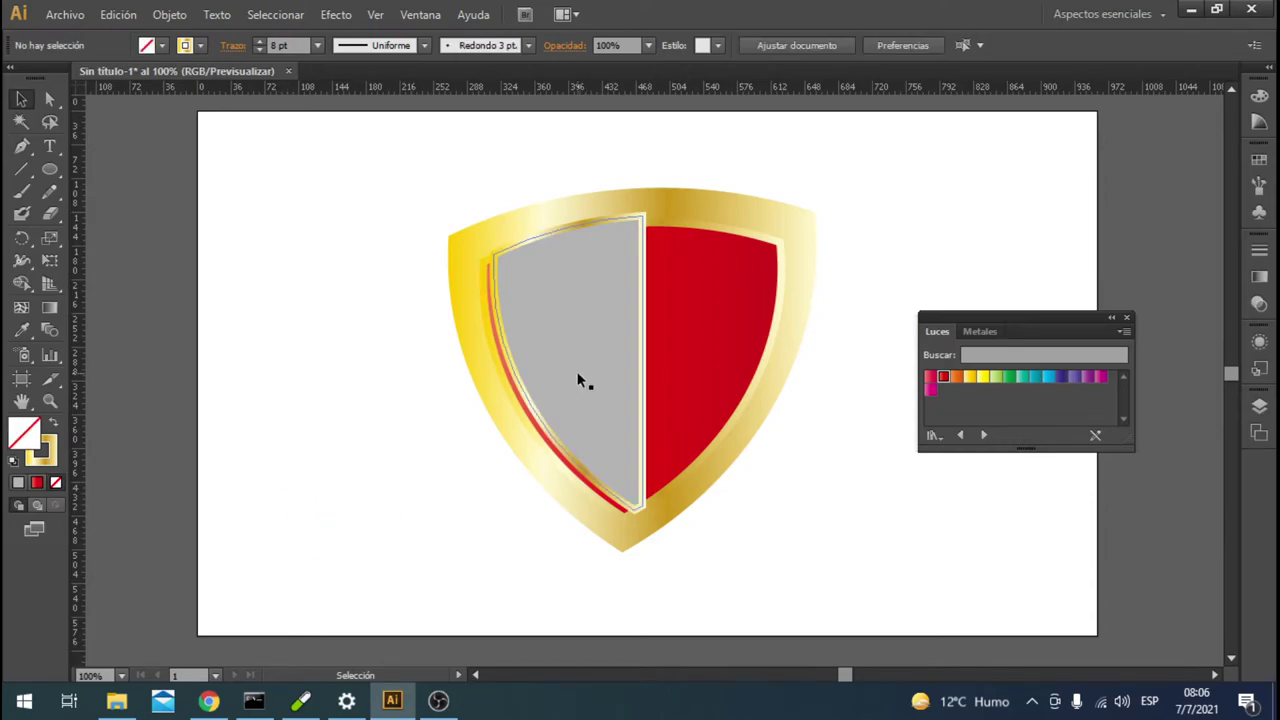
drag(573, 377, 570, 381)
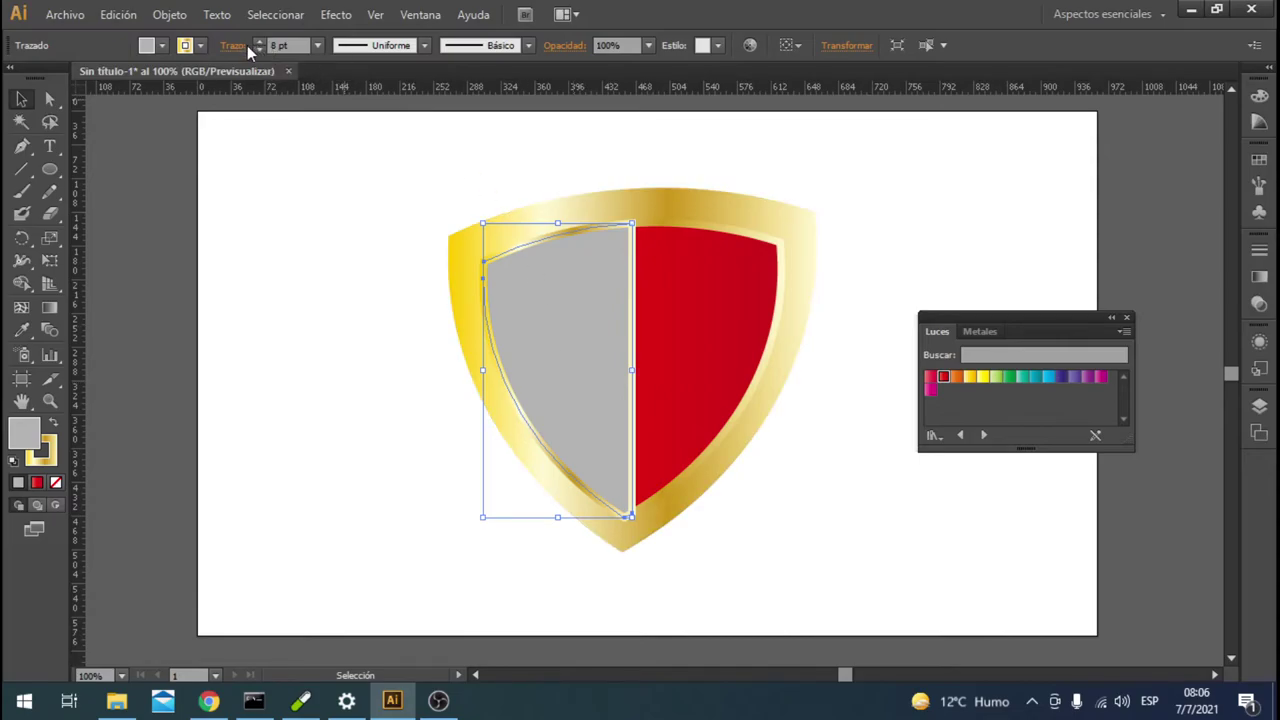
Remove the grey half's outline and give it a black-white gradient fill, showing the Gradient panel
click(185, 45)
click(14, 77)
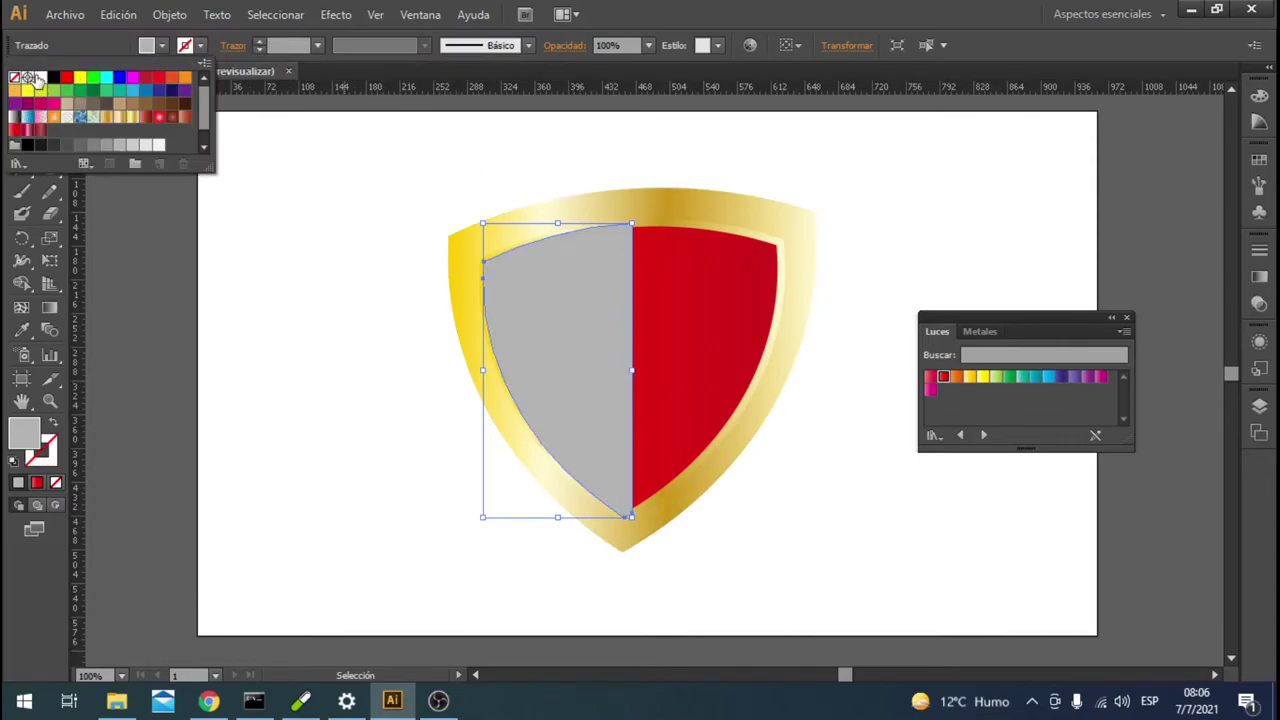
click(185, 45)
click(185, 45)
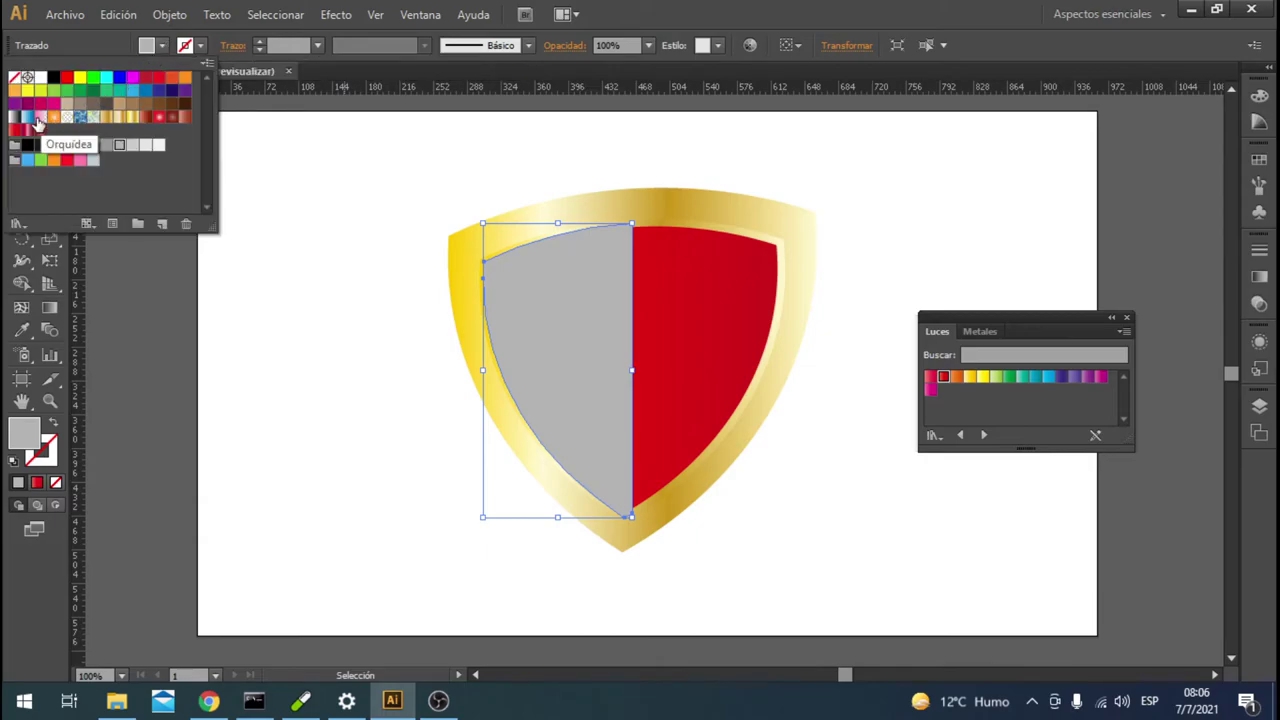
click(24, 117)
click(420, 14)
click(420, 14)
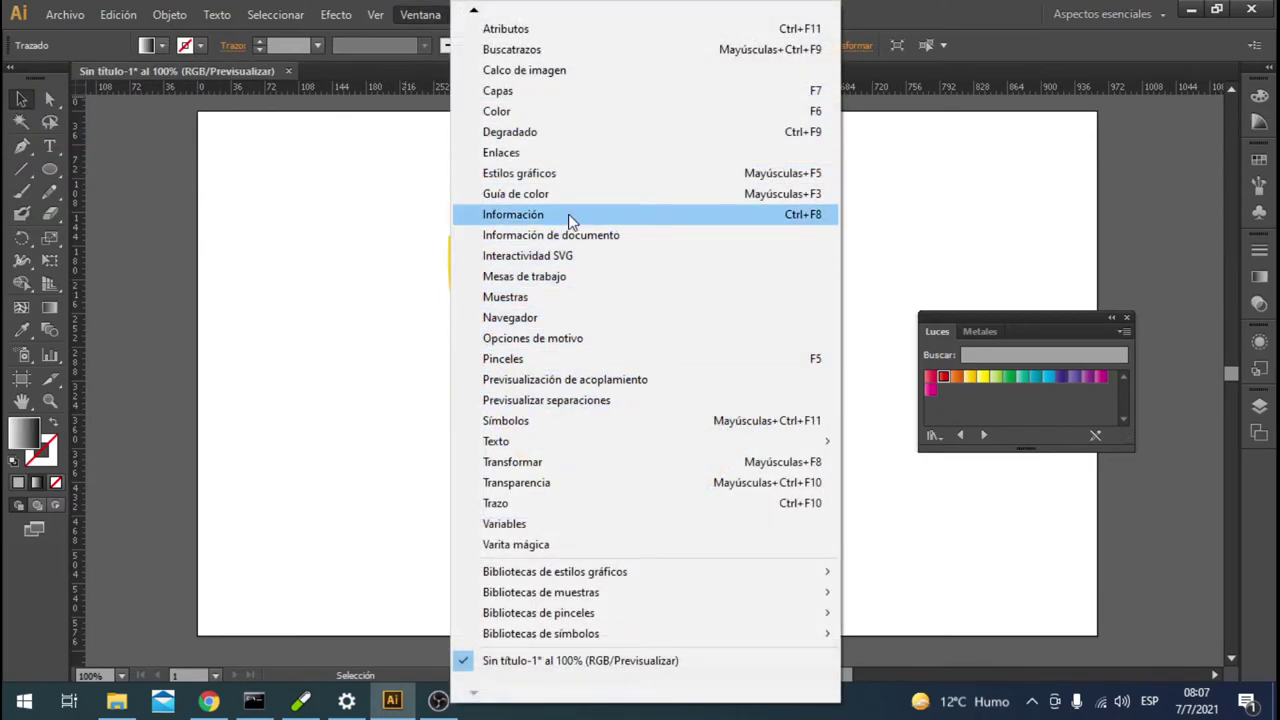
click(548, 135)
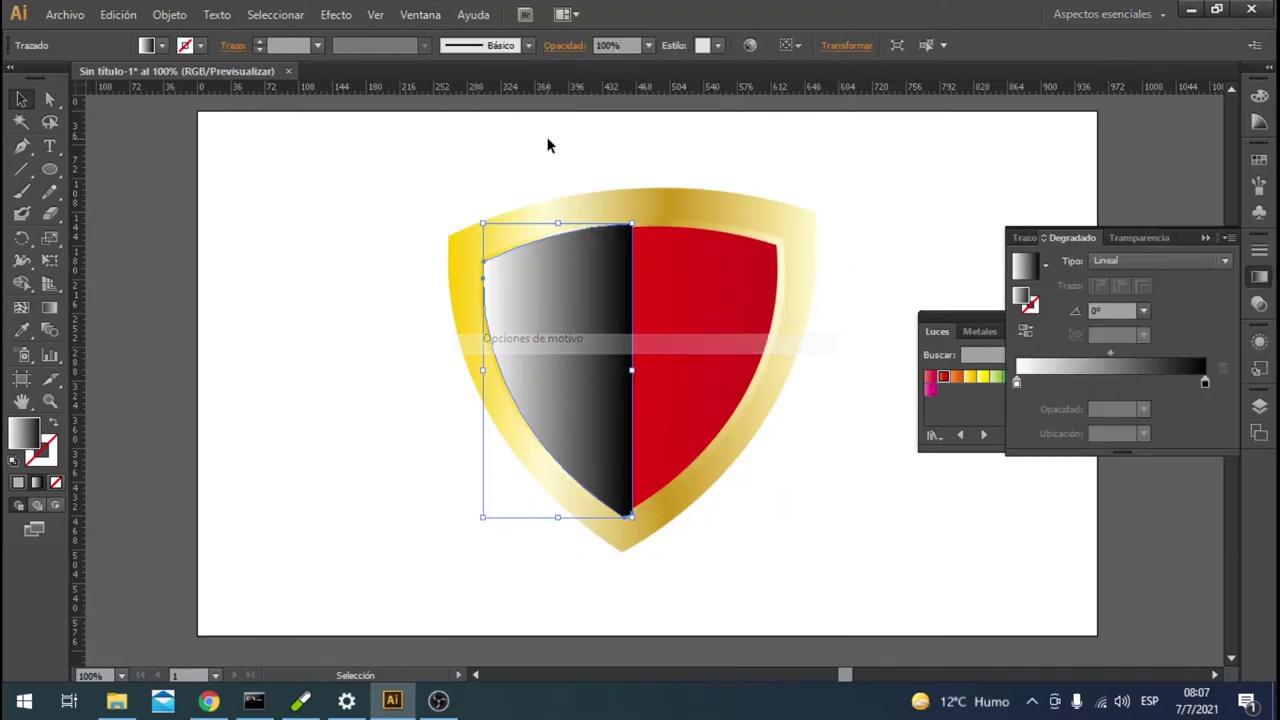
Make the right gradient stop white at 20% opacity
click(1205, 384)
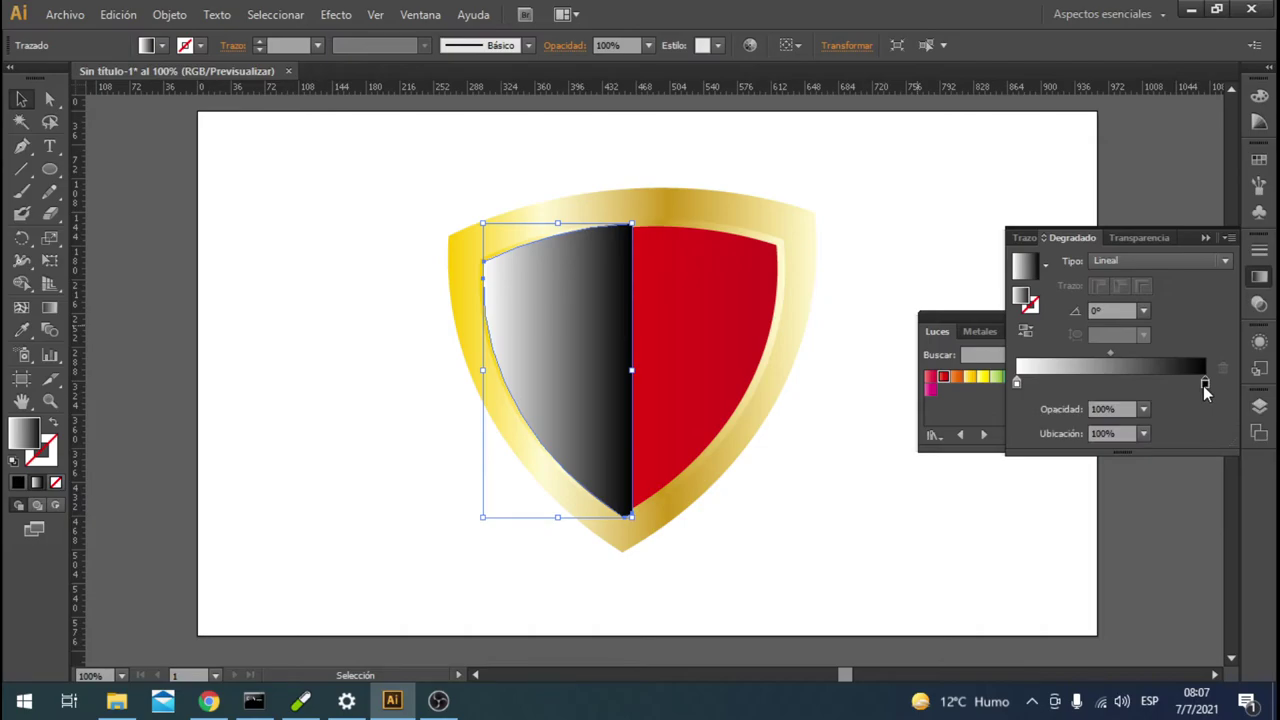
double_click(1206, 384)
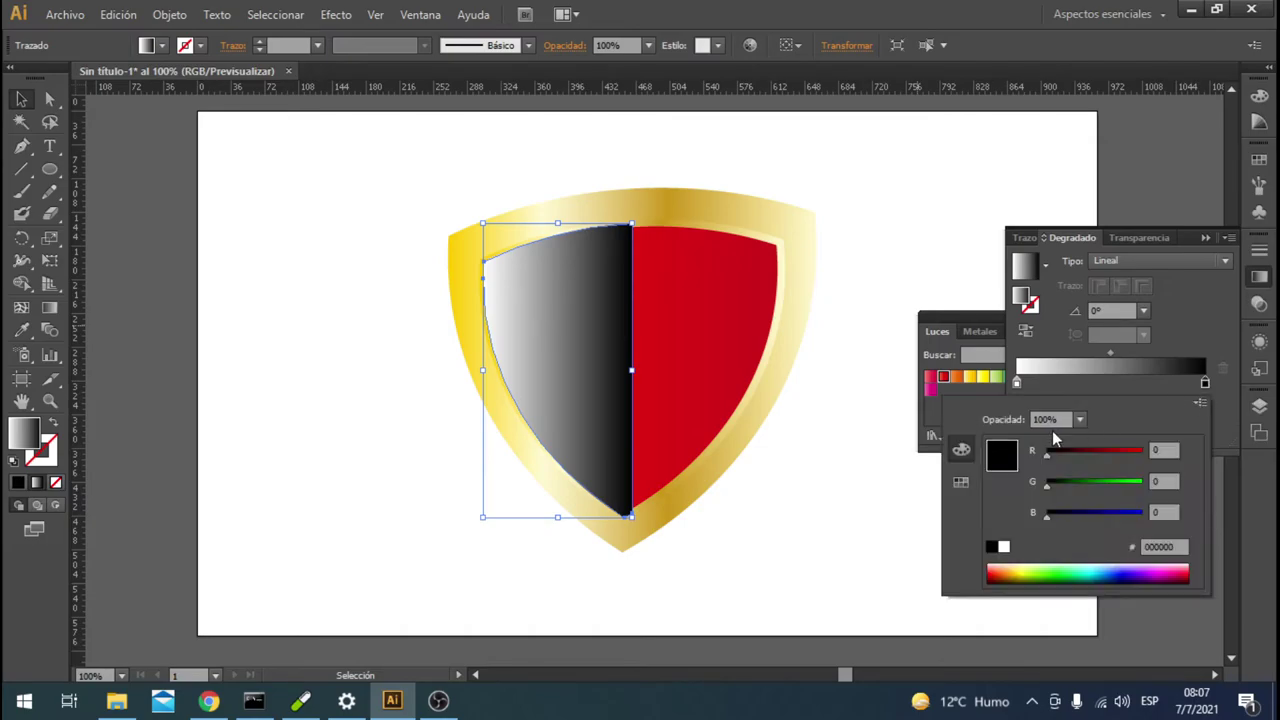
click(1003, 547)
click(1168, 314)
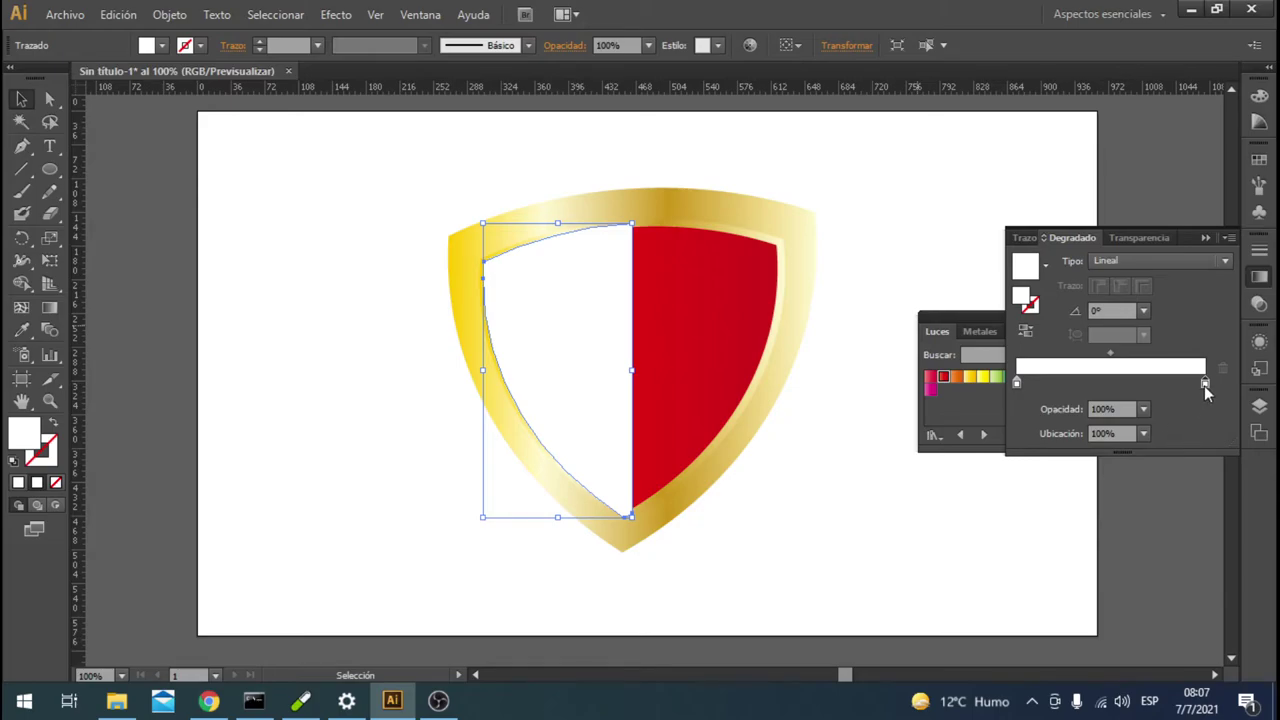
click(1143, 409)
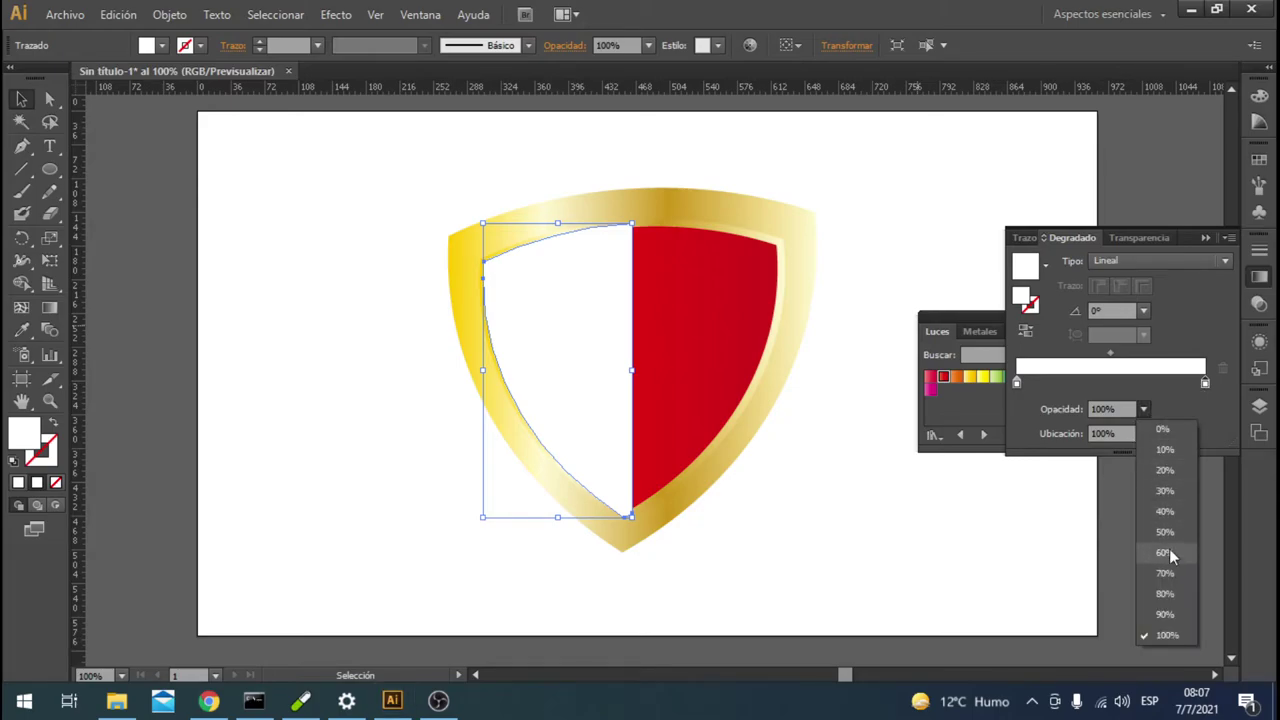
click(1165, 532)
click(1146, 411)
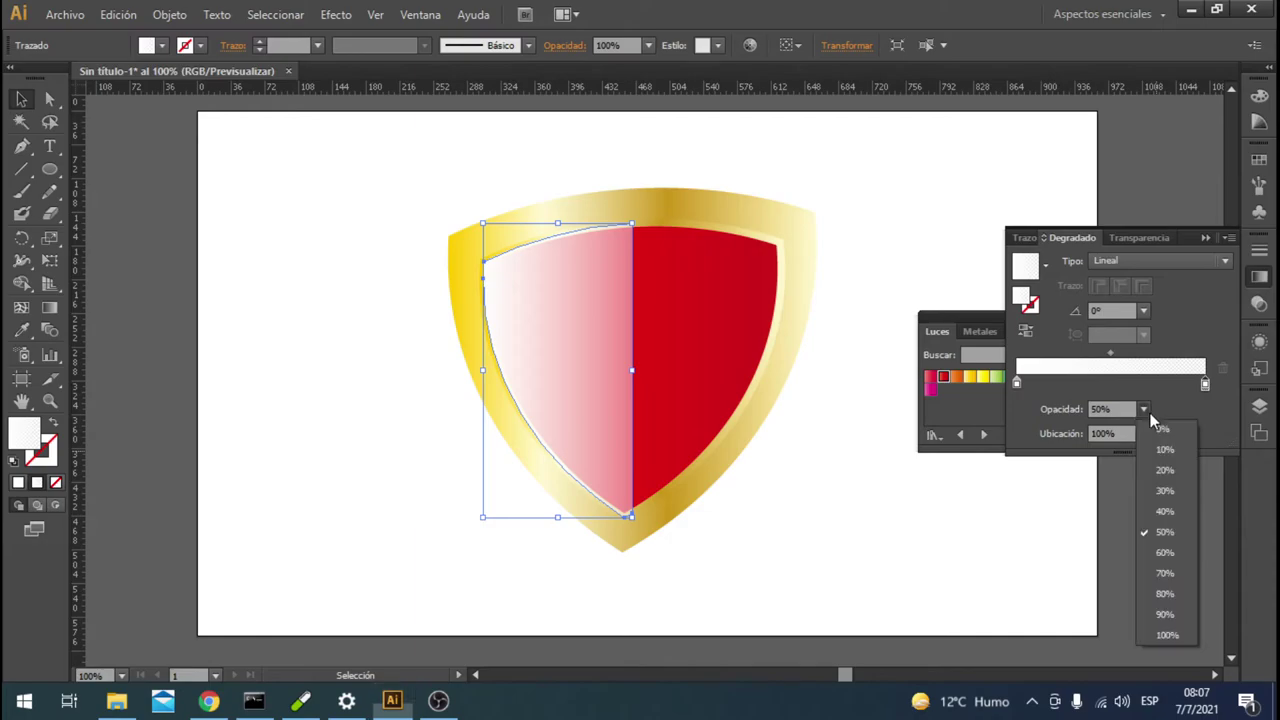
click(1163, 473)
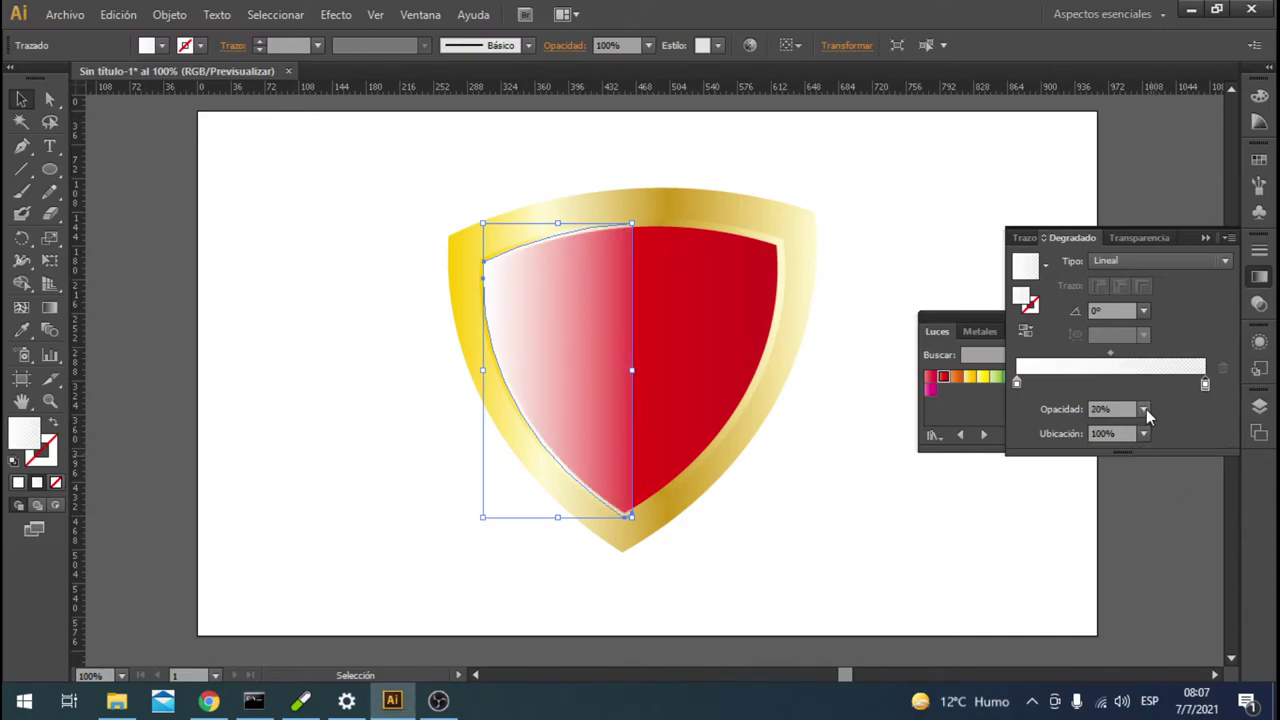
Set the left gradient stop to 70% opacity and check the white-fade highlight
click(1017, 384)
click(1145, 411)
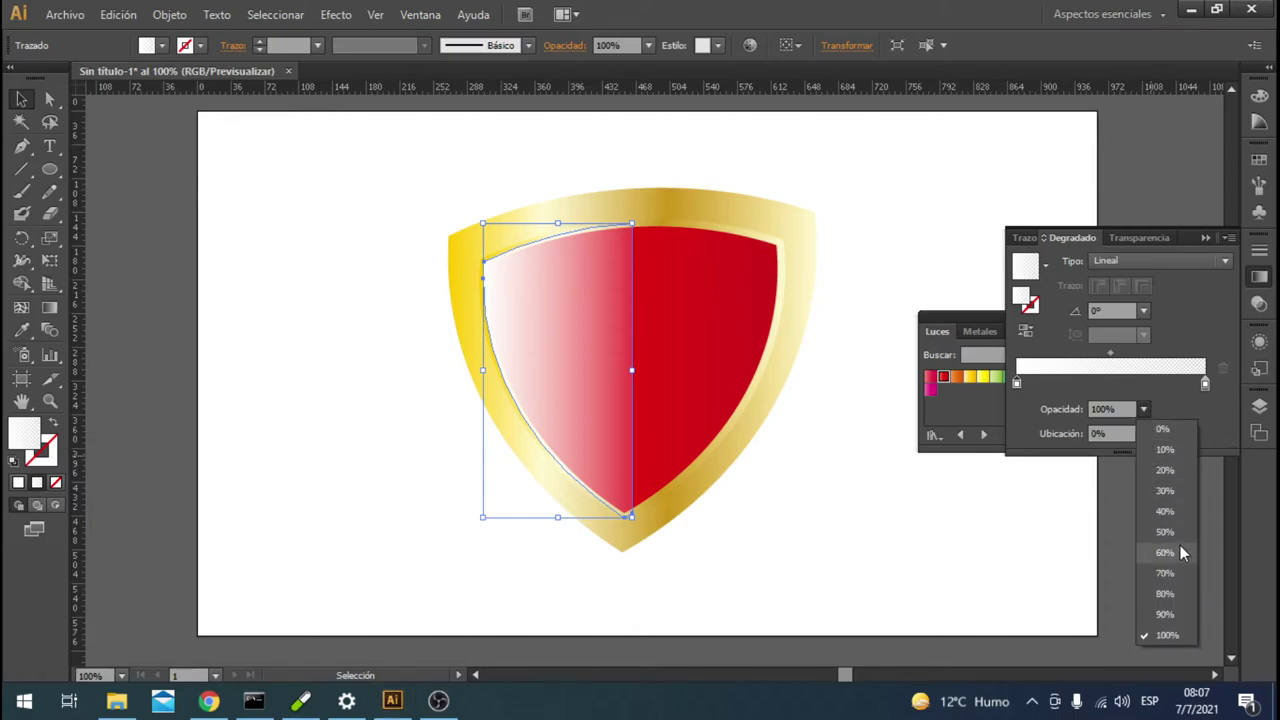
click(1170, 575)
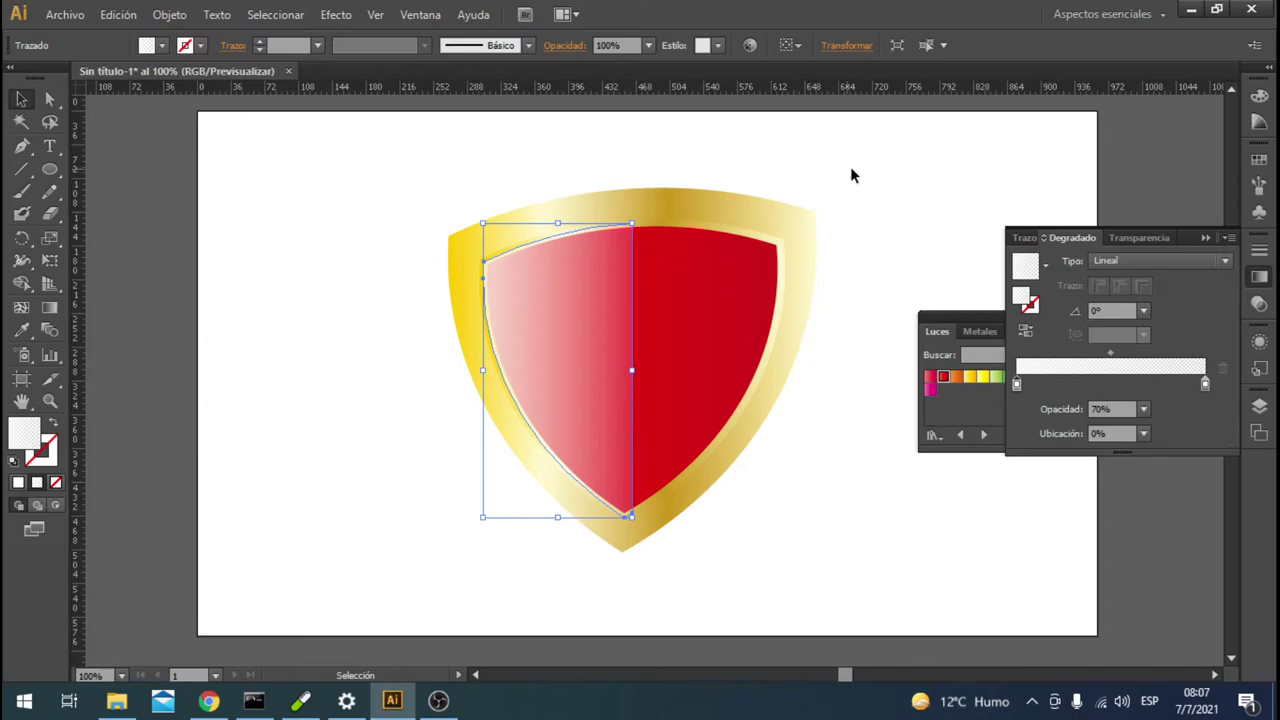
click(902, 286)
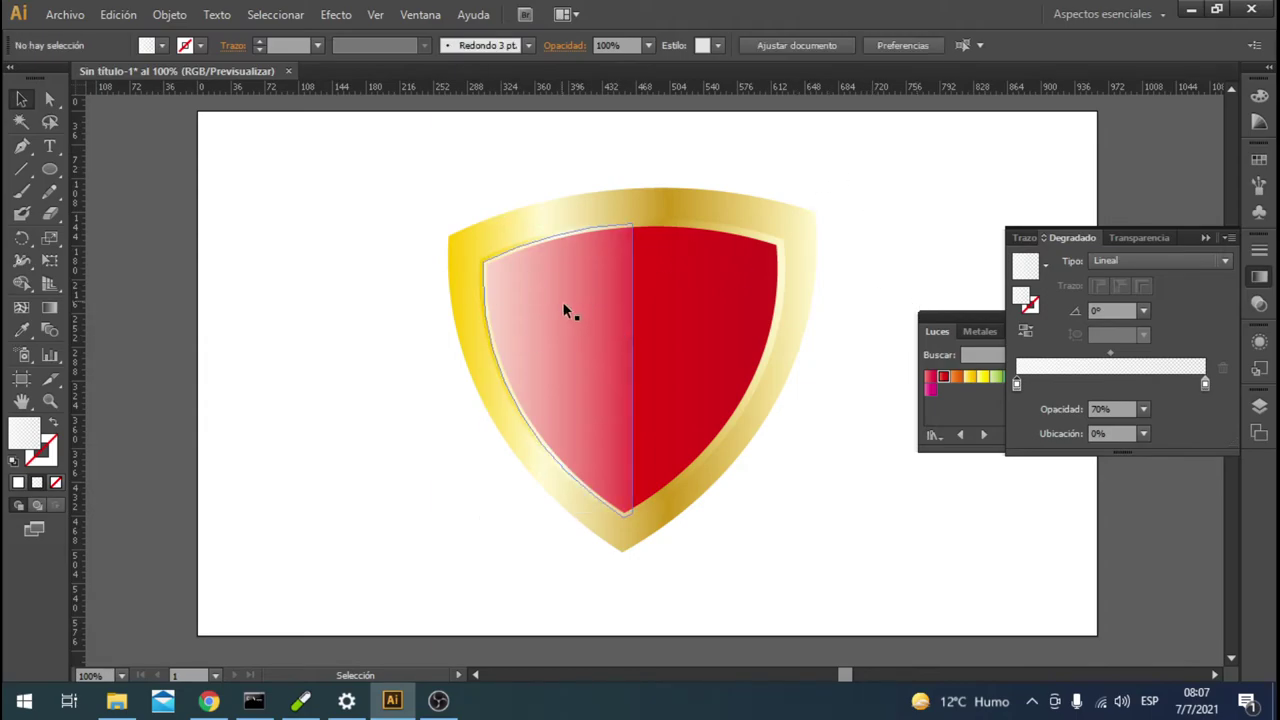
click(1207, 239)
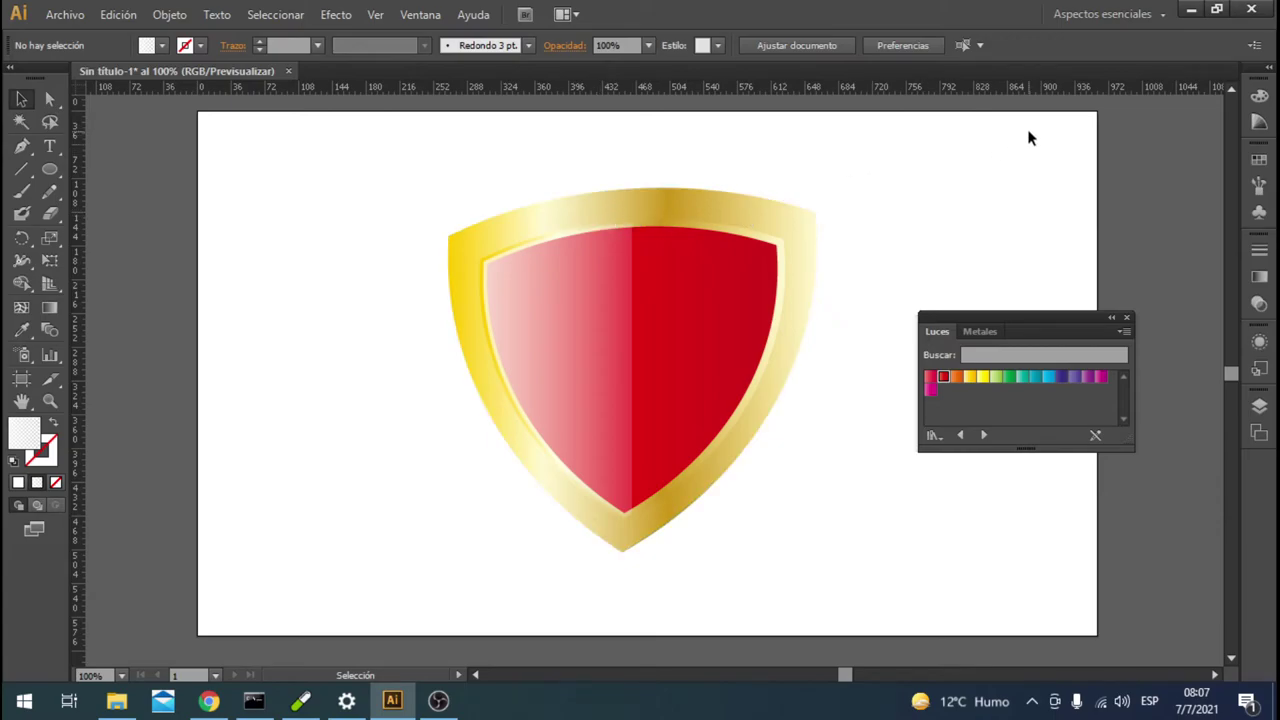
Group the gold shield, inset red shield and highlight with Agrupar, and move the group left
click(669, 496)
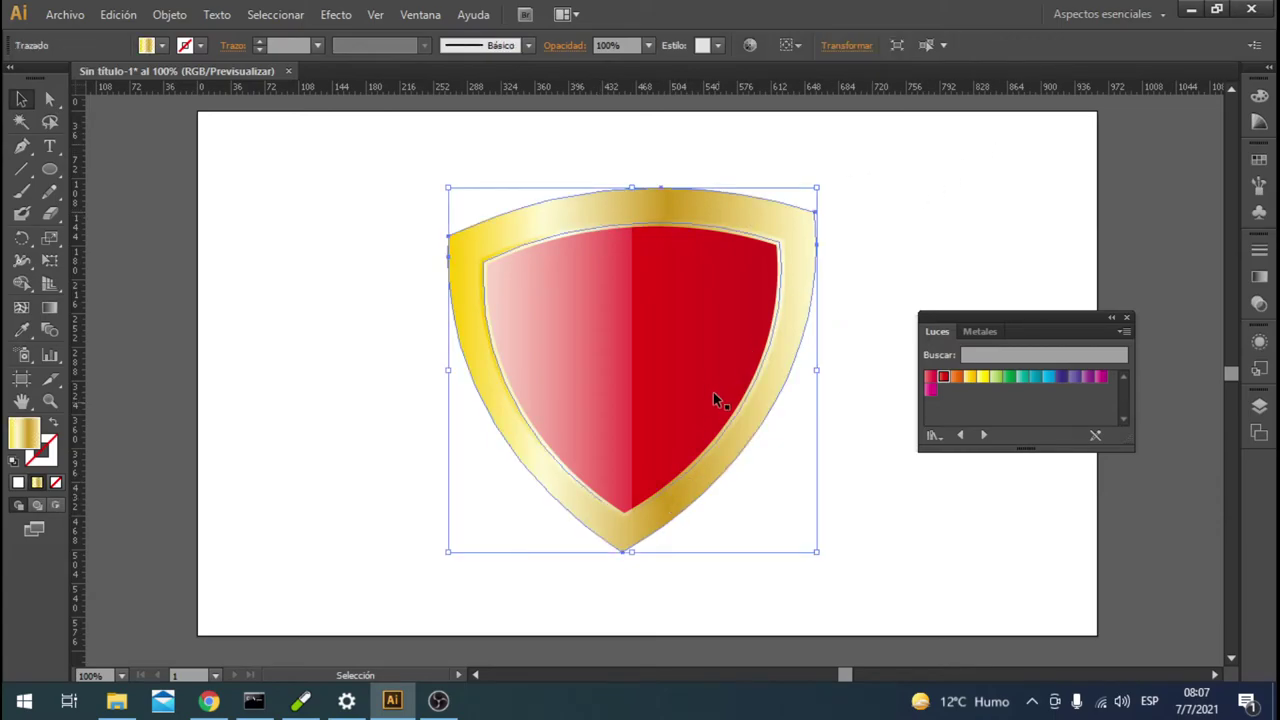
click(886, 229)
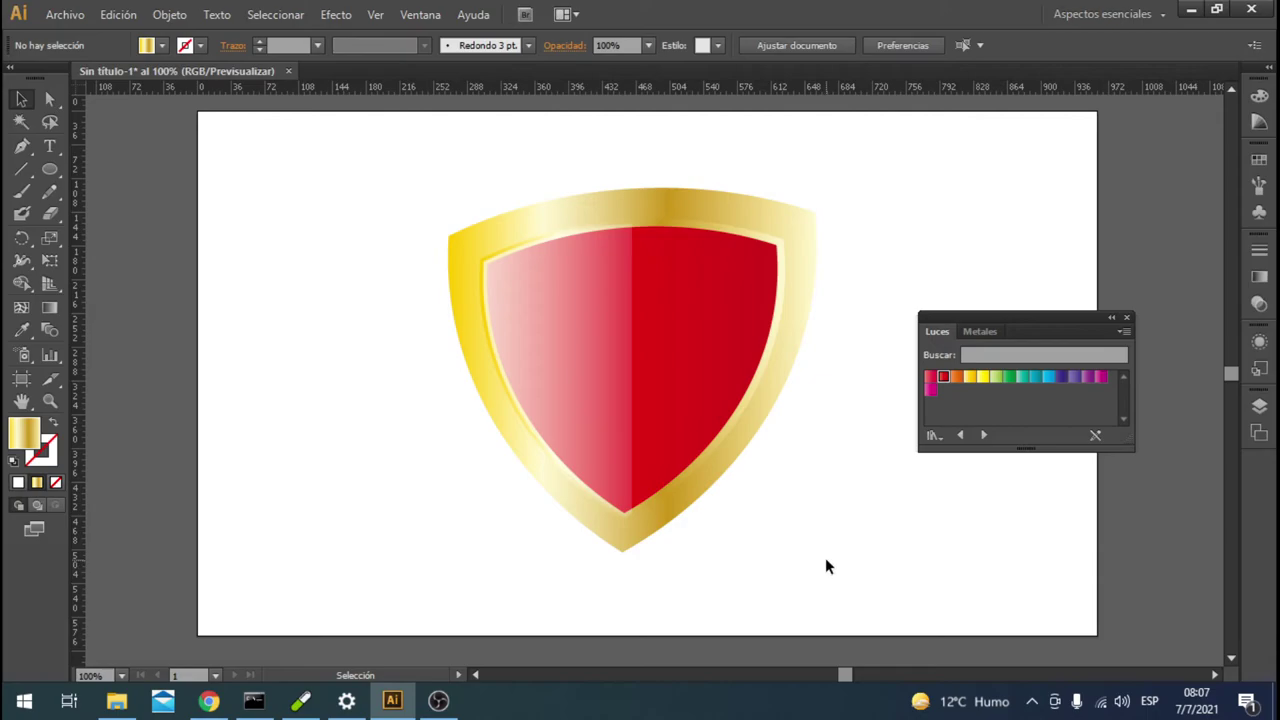
mouse_move(829, 556)
mouse_down()
mouse_move(416, 165)
mouse_move(886, 548)
mouse_up()
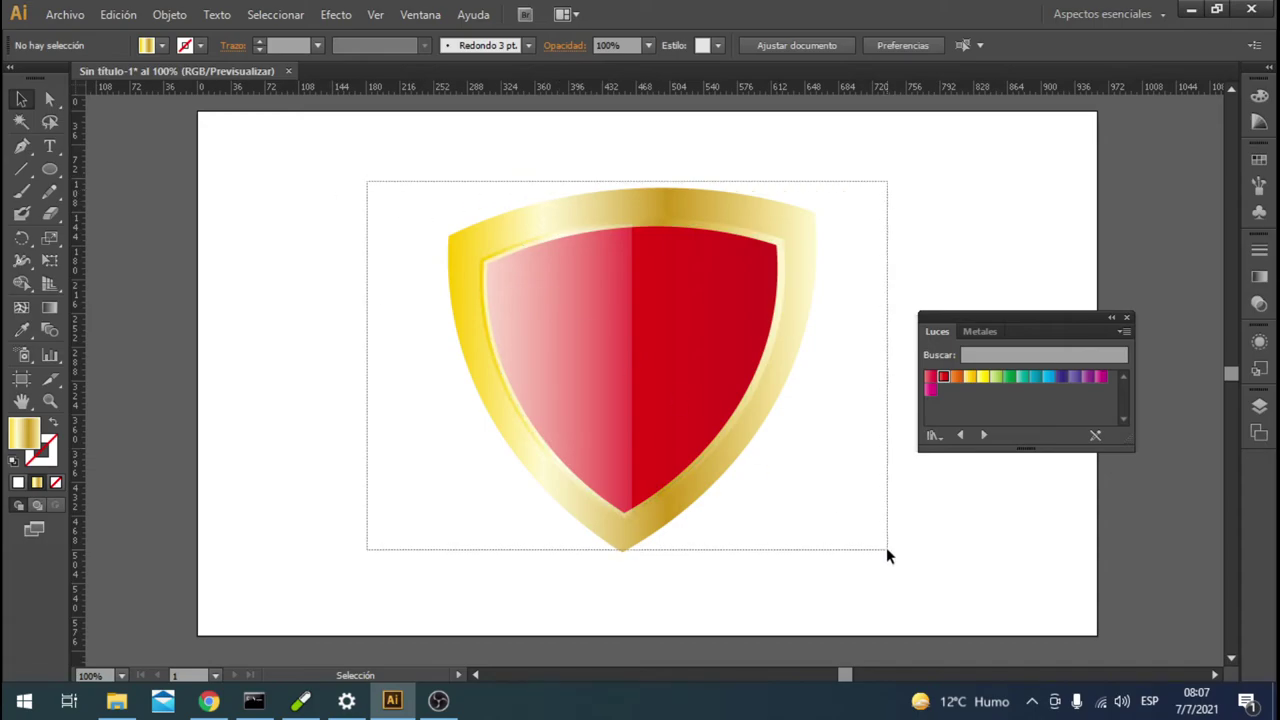
right_click(629, 408)
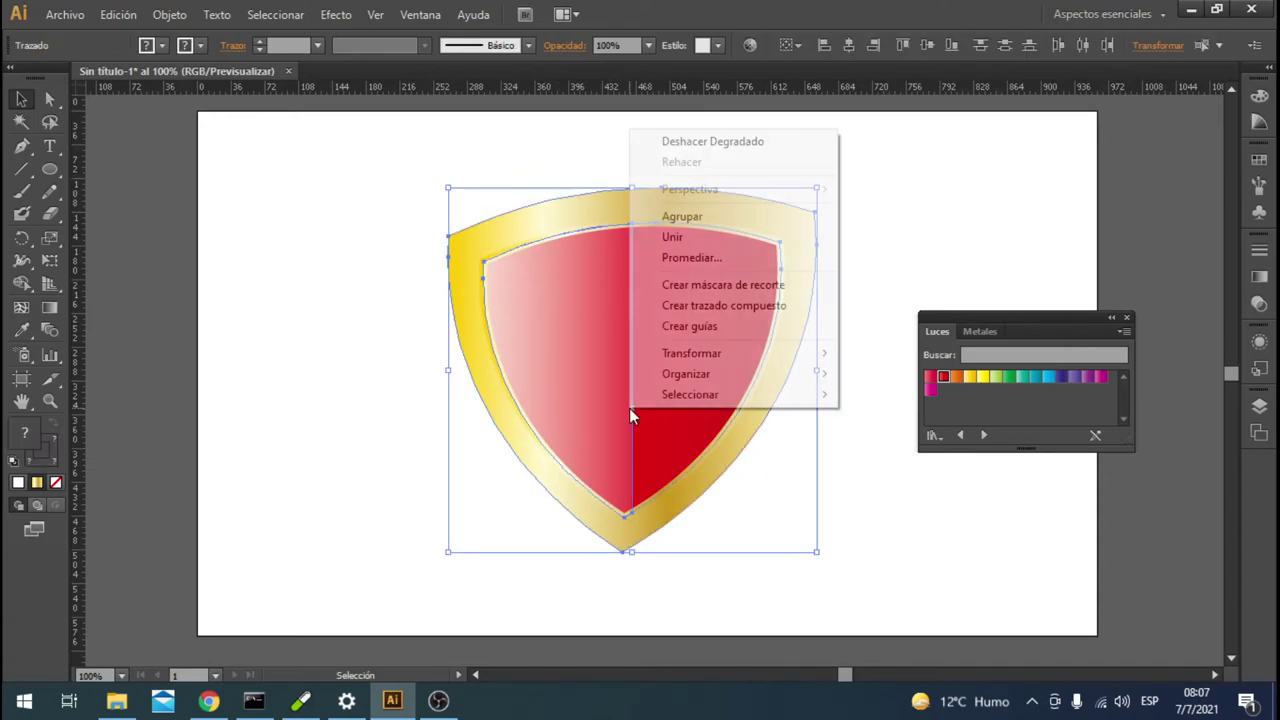
click(714, 218)
drag(714, 222, 579, 231)
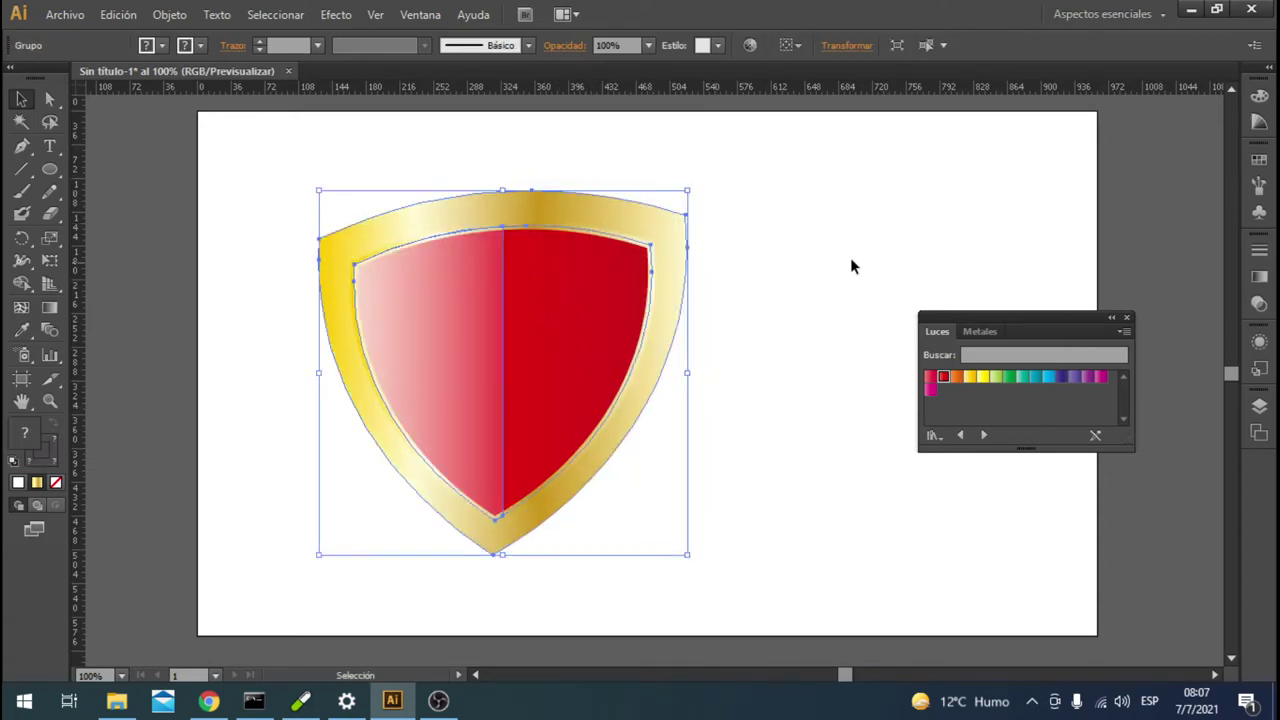
click(740, 238)
Draw a light-grey circle on the shield's upper-left edge and duplicate it onto the upper-right edge
click(49, 169)
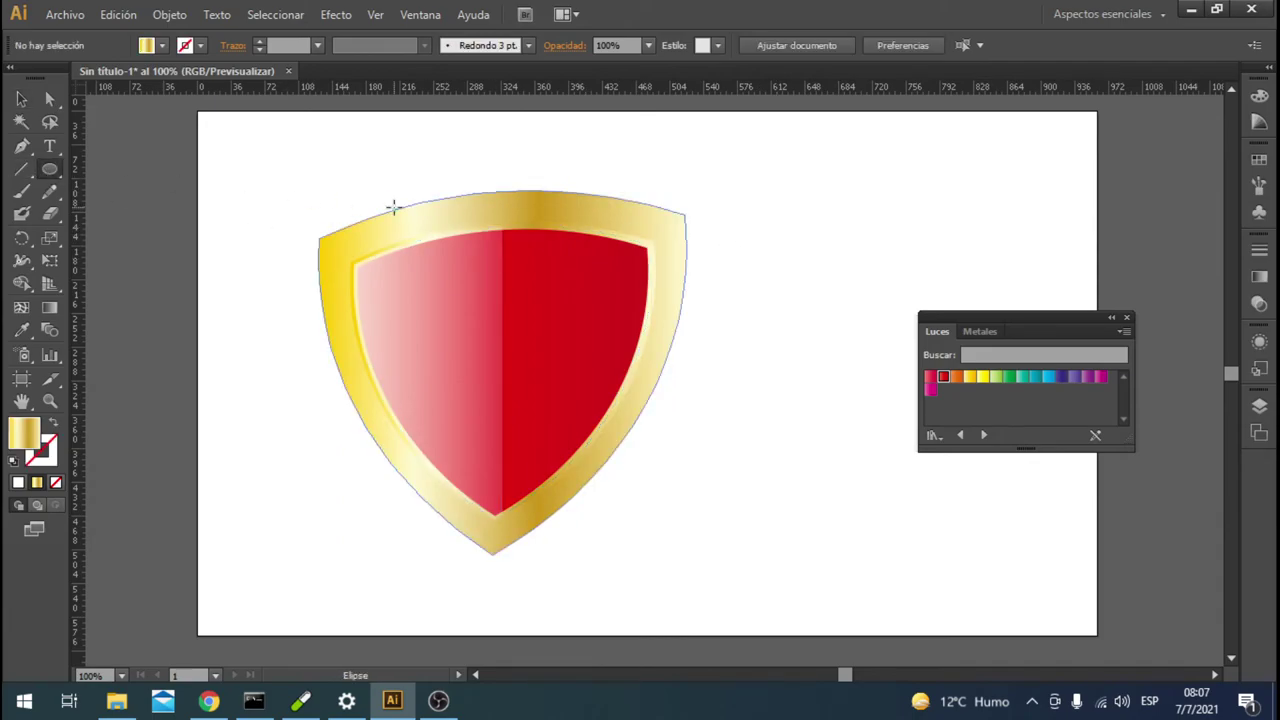
mouse_move(380, 168)
mouse_down()
mouse_move(461, 243)
mouse_move(438, 234)
mouse_up()
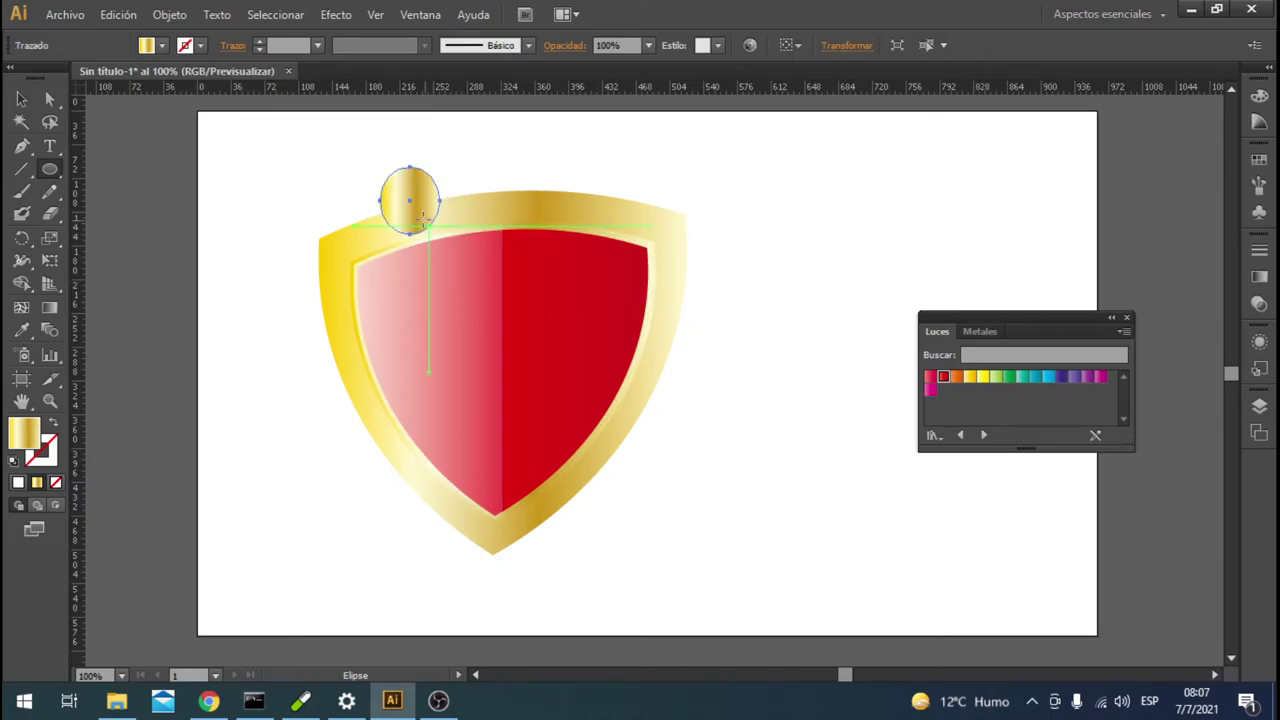
key(v)
click(146, 46)
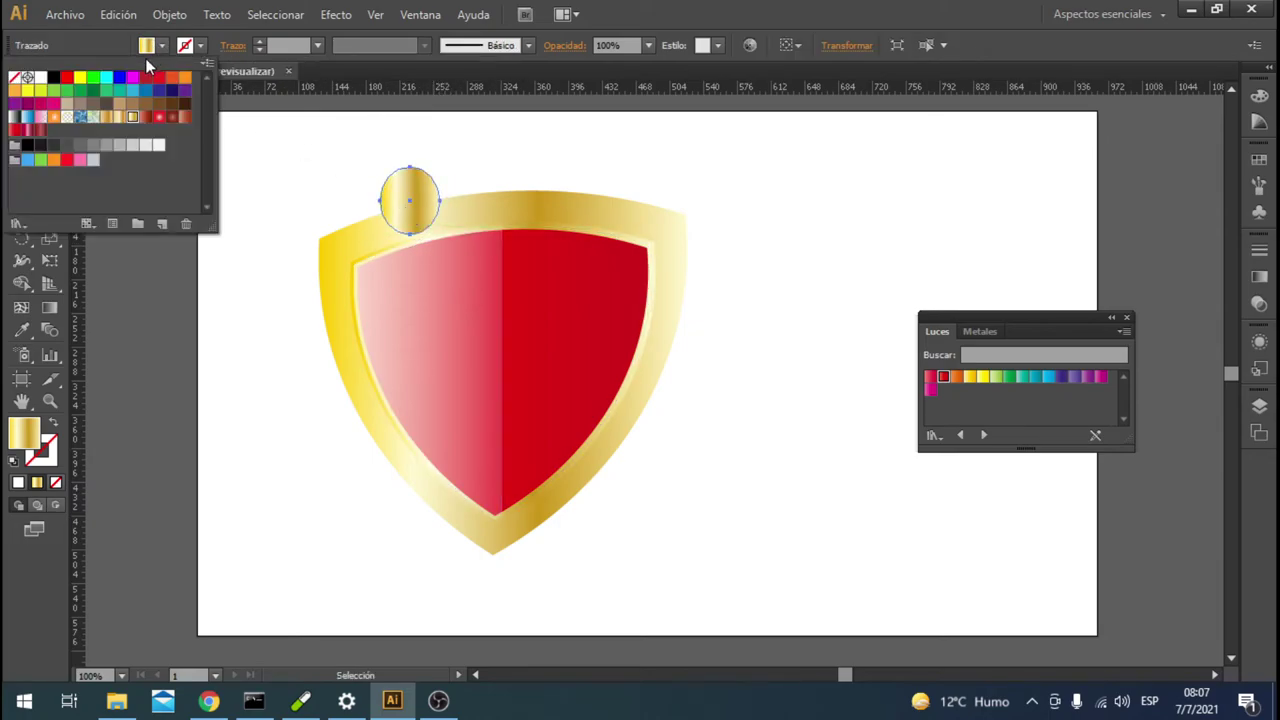
click(133, 145)
click(21, 99)
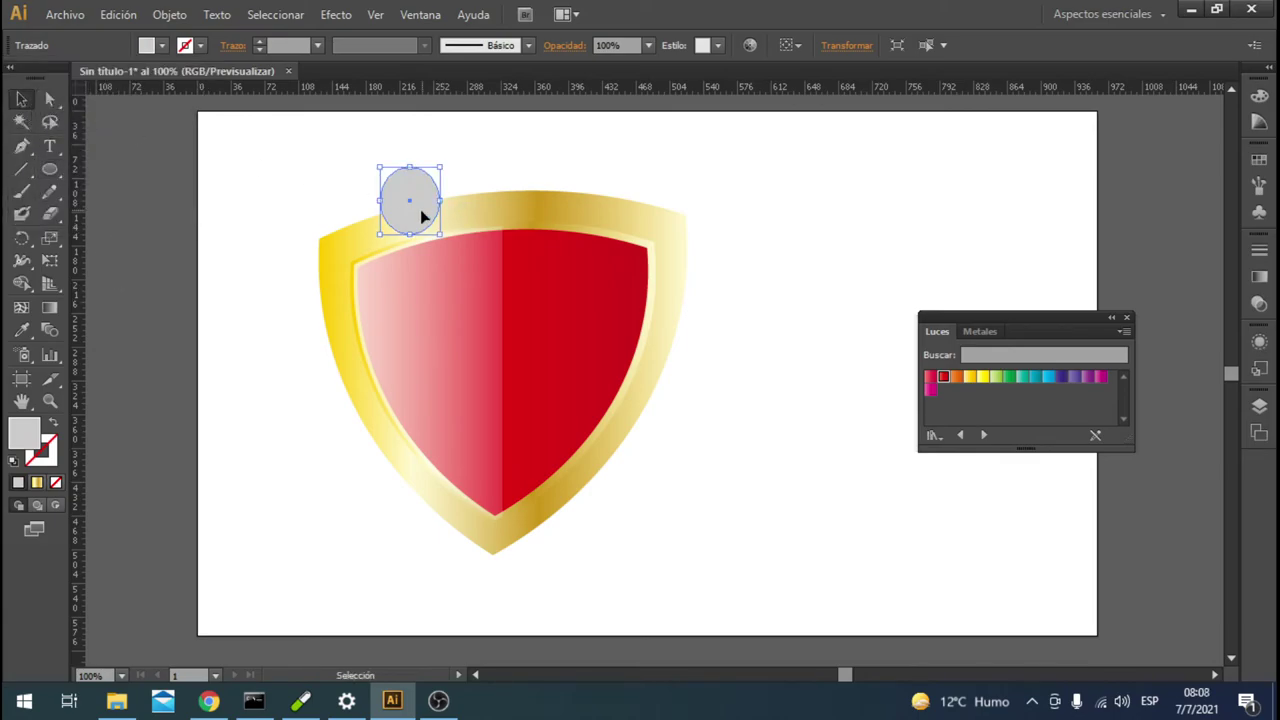
drag(421, 214, 600, 215)
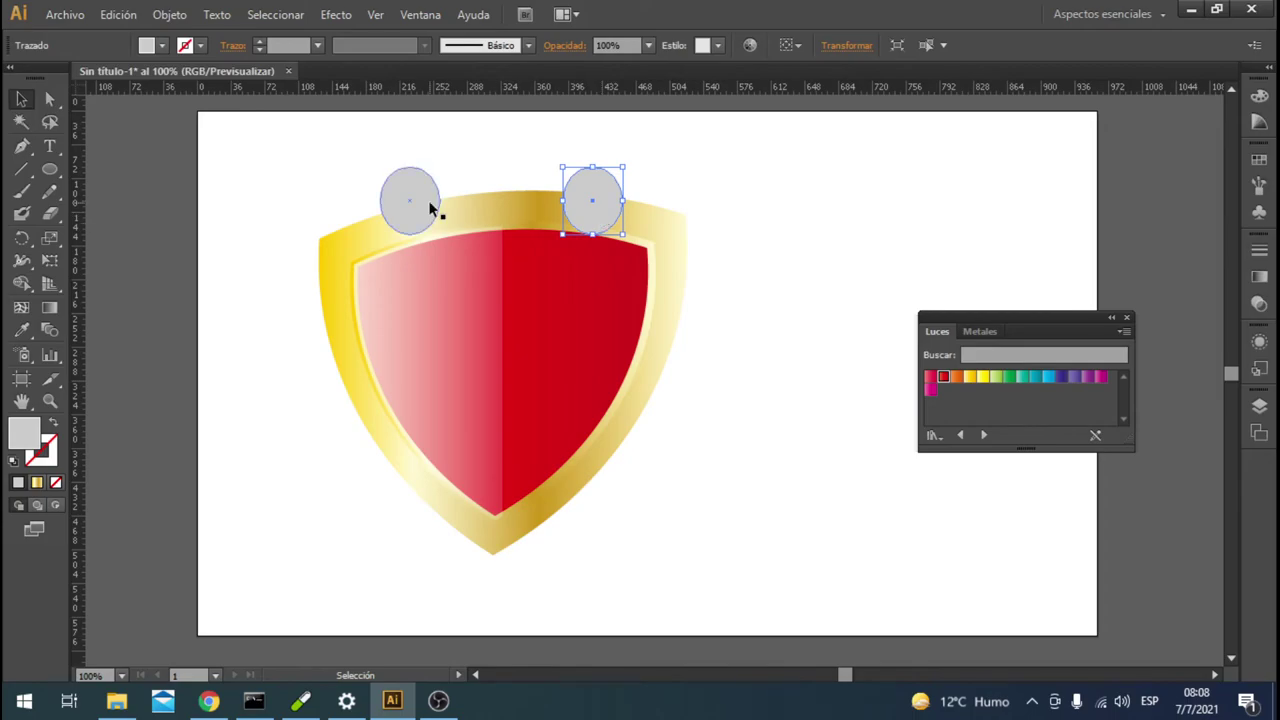
drag(603, 213, 608, 203)
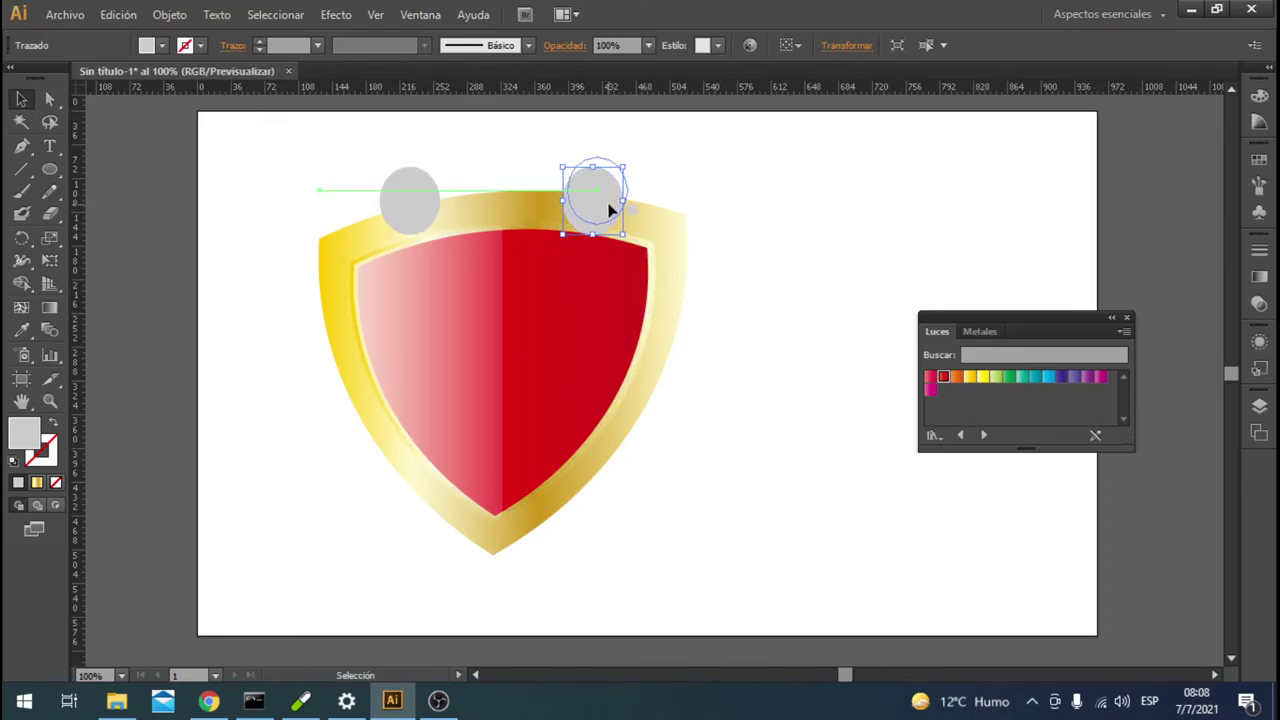
Pull a horizontal guide to the shield's top edge and align and shrink the right circle against it
click(378, 16)
mouse_move(441, 388)
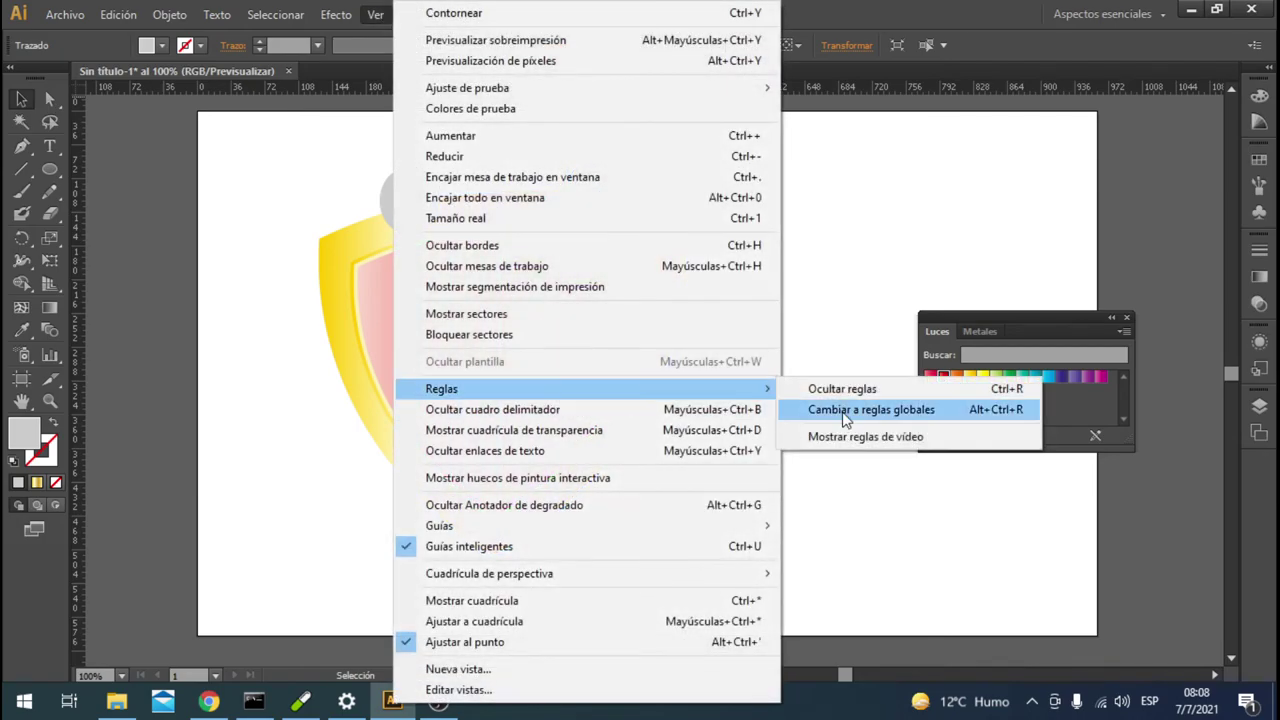
click(689, 121)
drag(660, 88, 682, 240)
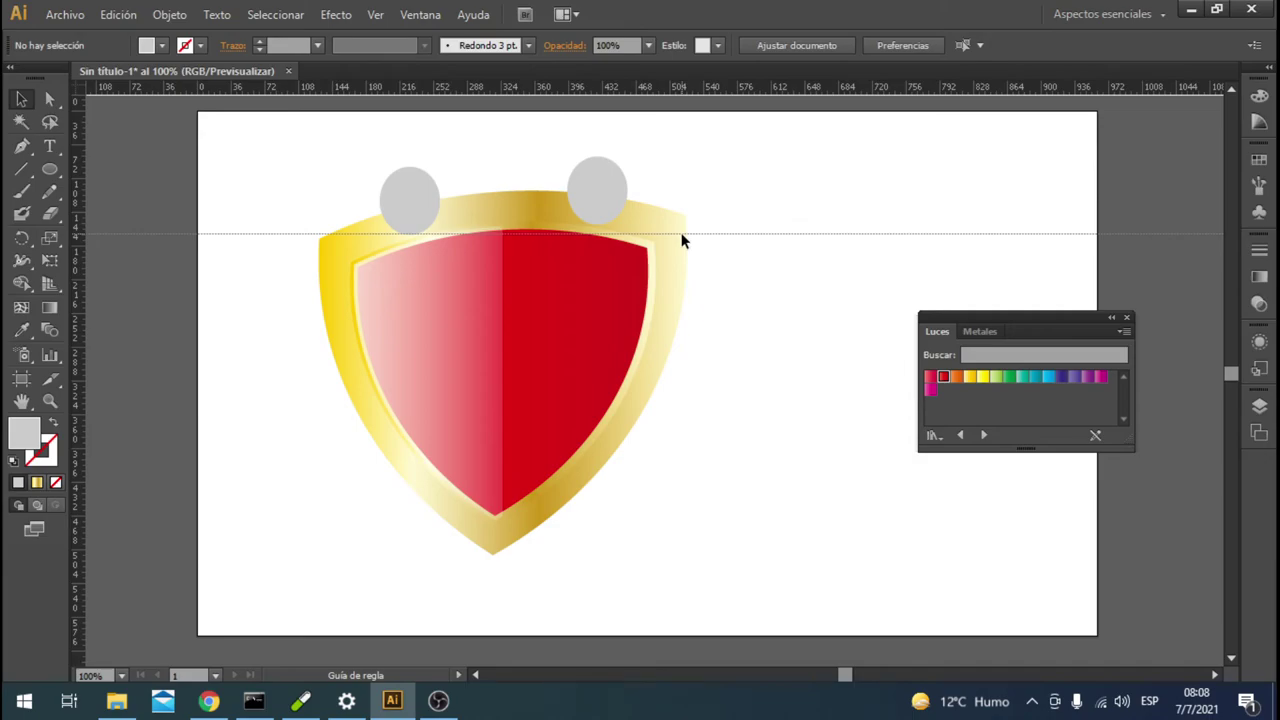
click(607, 208)
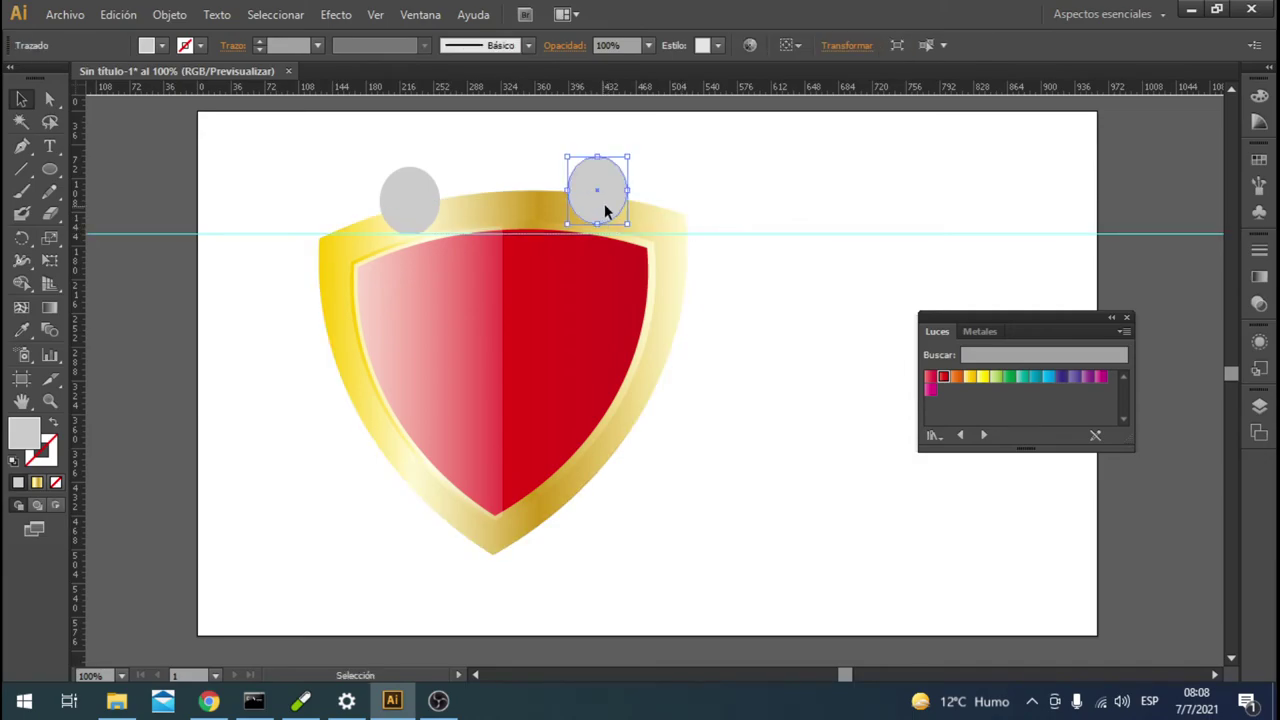
drag(602, 212, 608, 209)
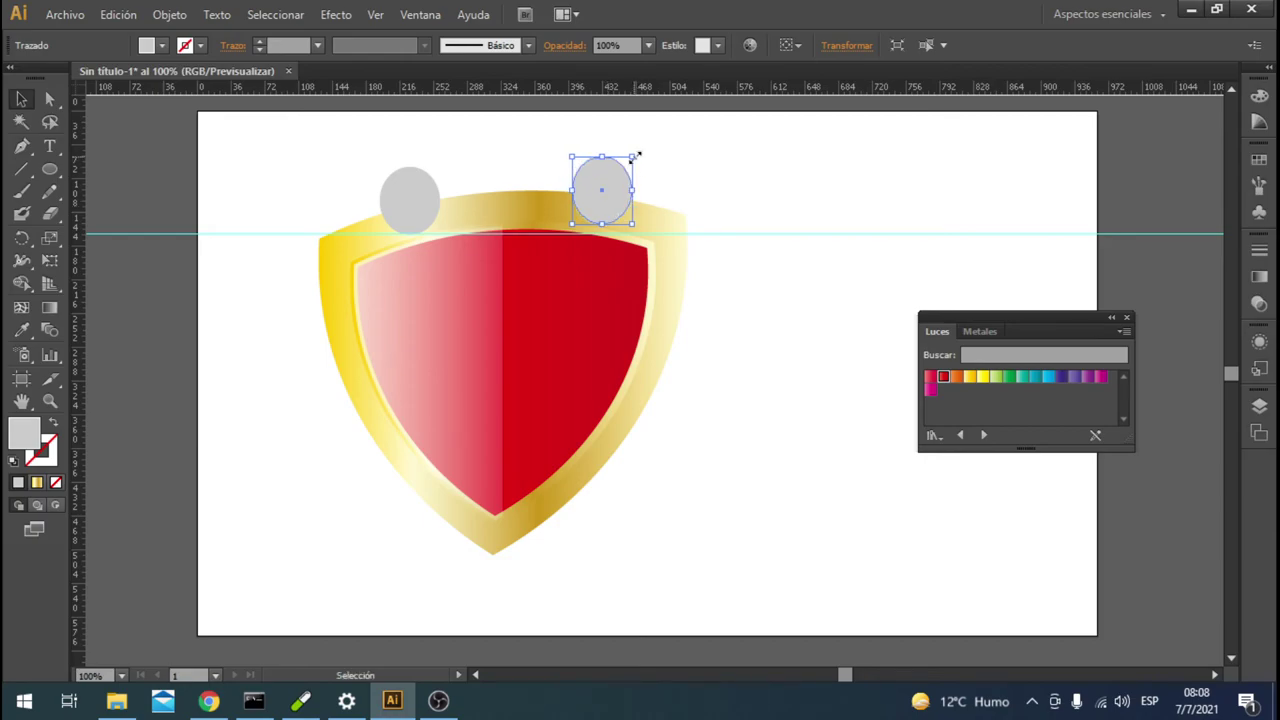
drag(636, 156, 631, 162)
Resize the left circle to match, move the guide away, and select the shield and both circles
click(434, 190)
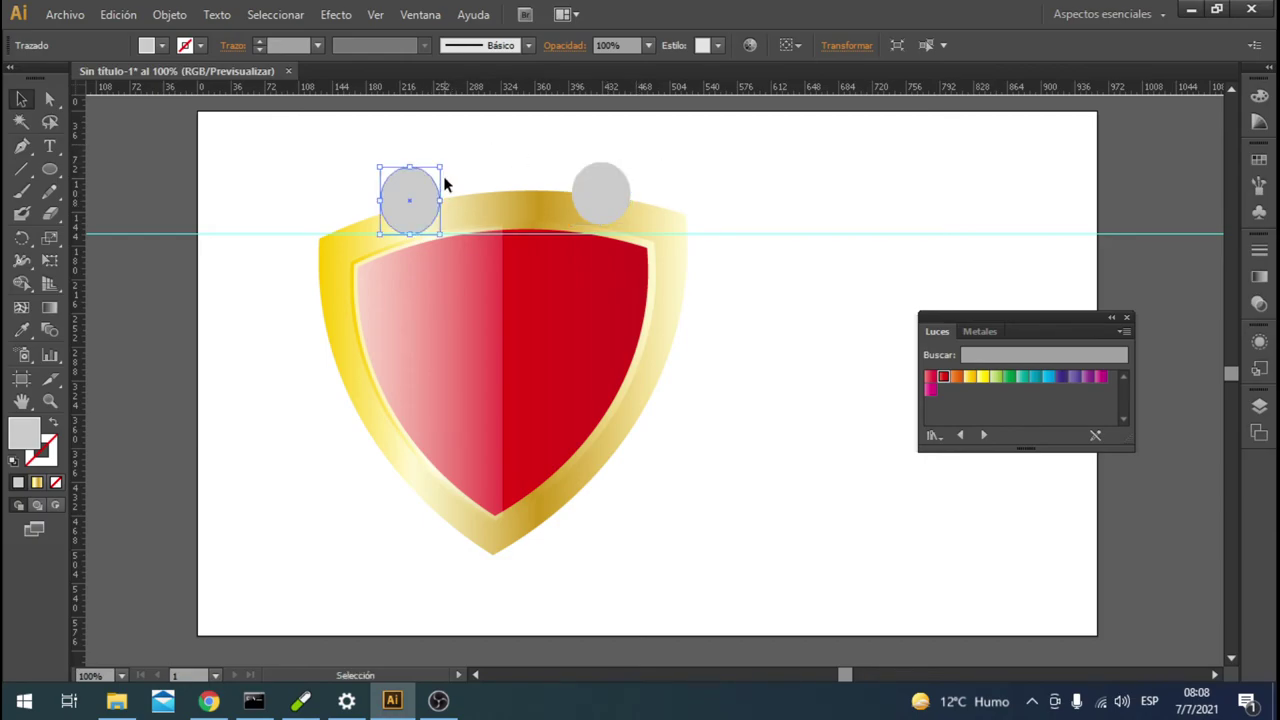
drag(439, 167, 423, 197)
click(700, 190)
drag(808, 234, 814, 118)
mouse_move(268, 159)
mouse_down()
mouse_move(740, 505)
mouse_move(745, 584)
mouse_up()
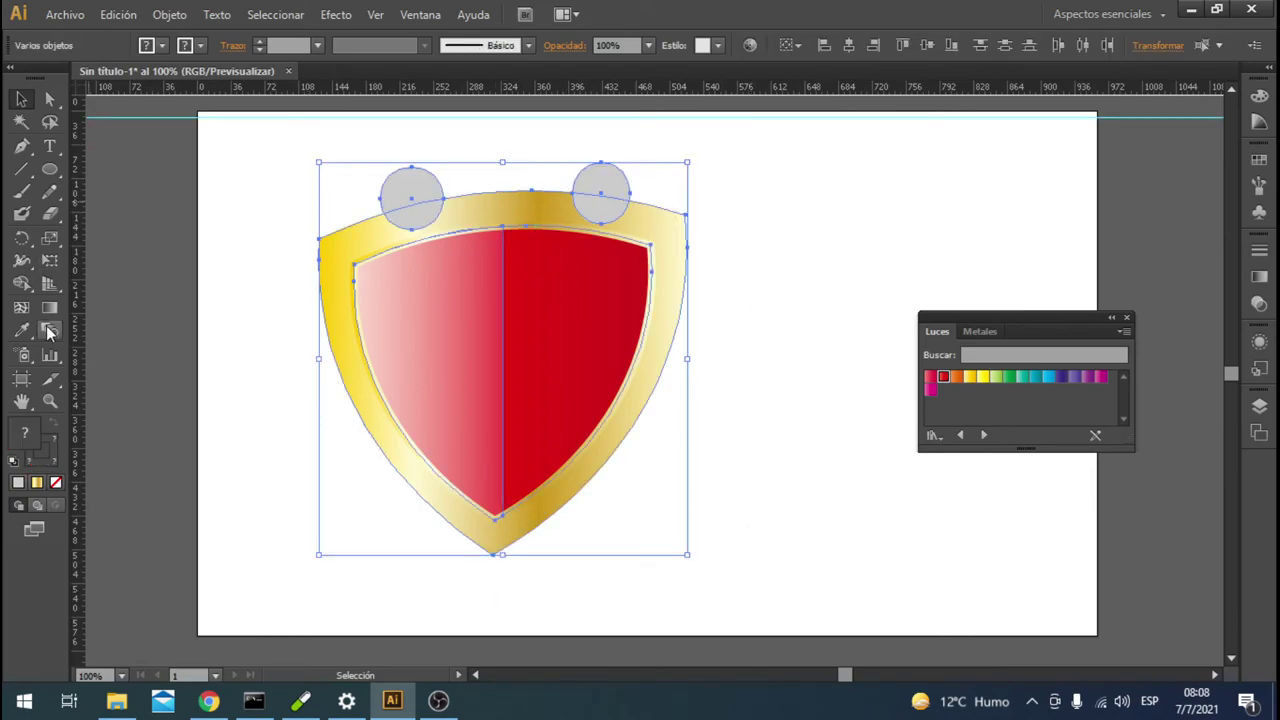
Remove both grey circles with Shape Builder, leaving two round notches in the gold rim's top edge
click(28, 285)
click(33, 287)
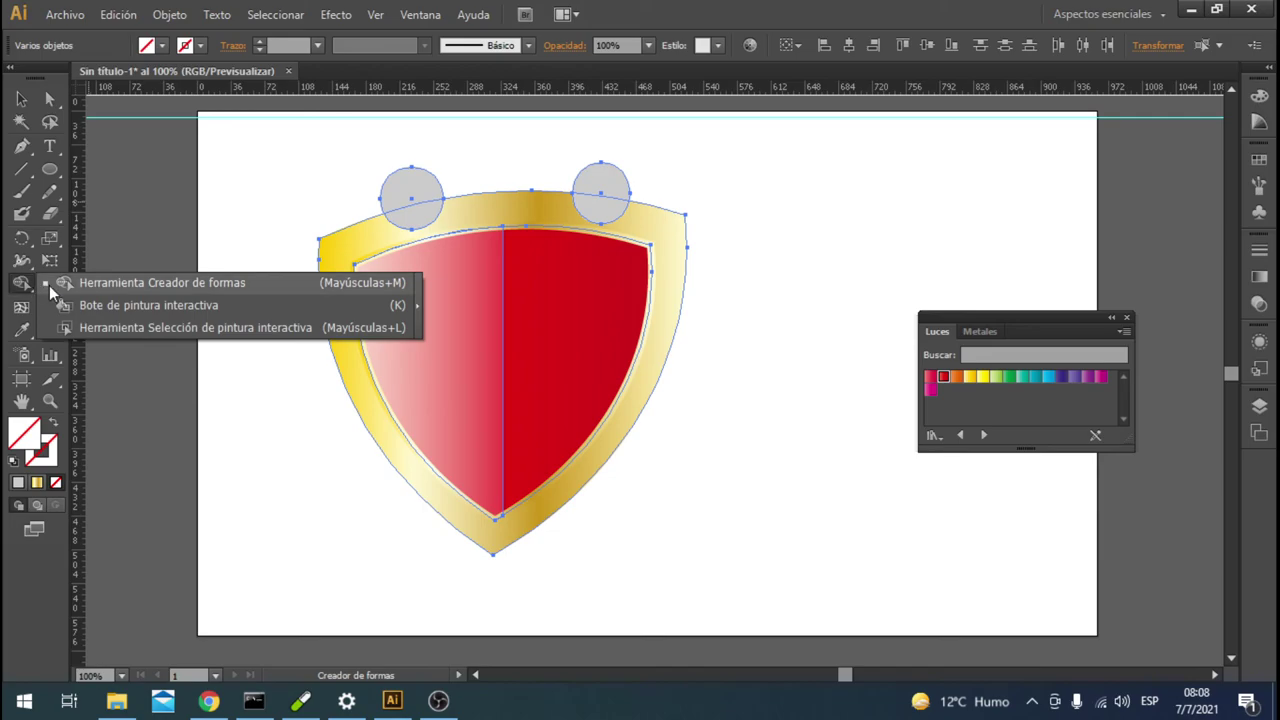
alt+click(428, 195)
alt+click(612, 205)
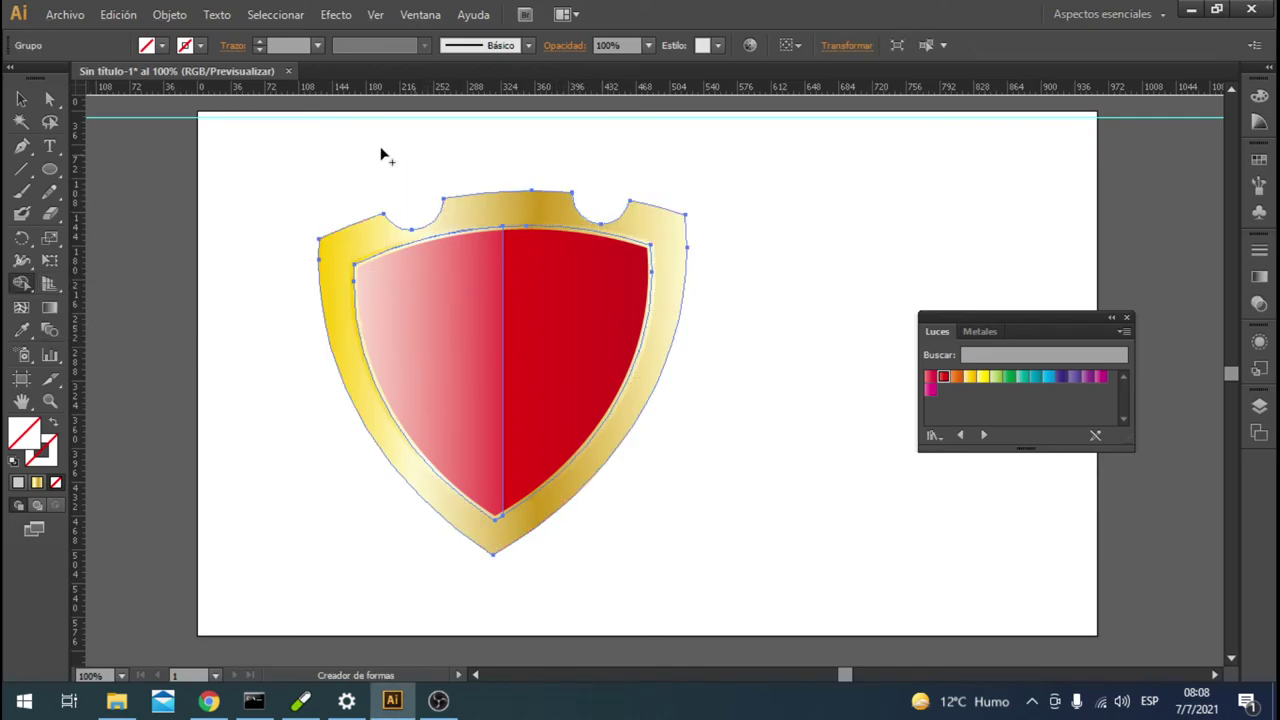
Enter the shield group in isolation and select the outer gold shield path
click(21, 99)
click(194, 260)
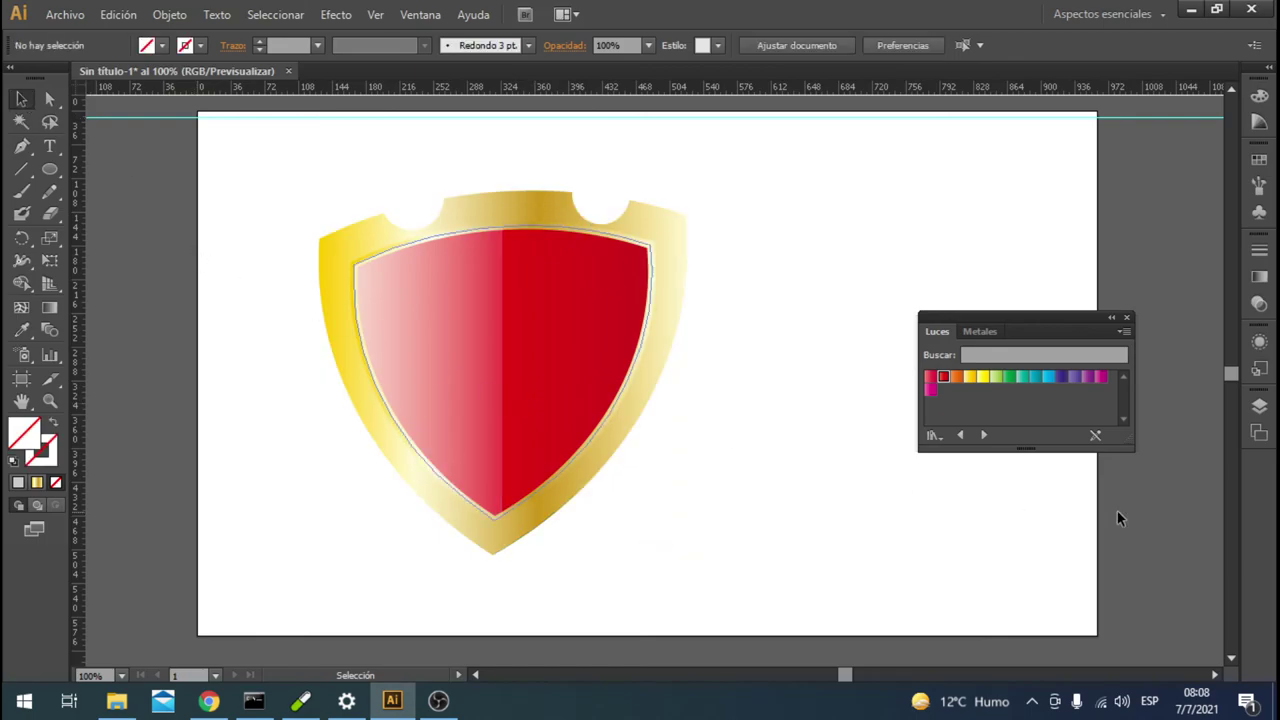
click(676, 228)
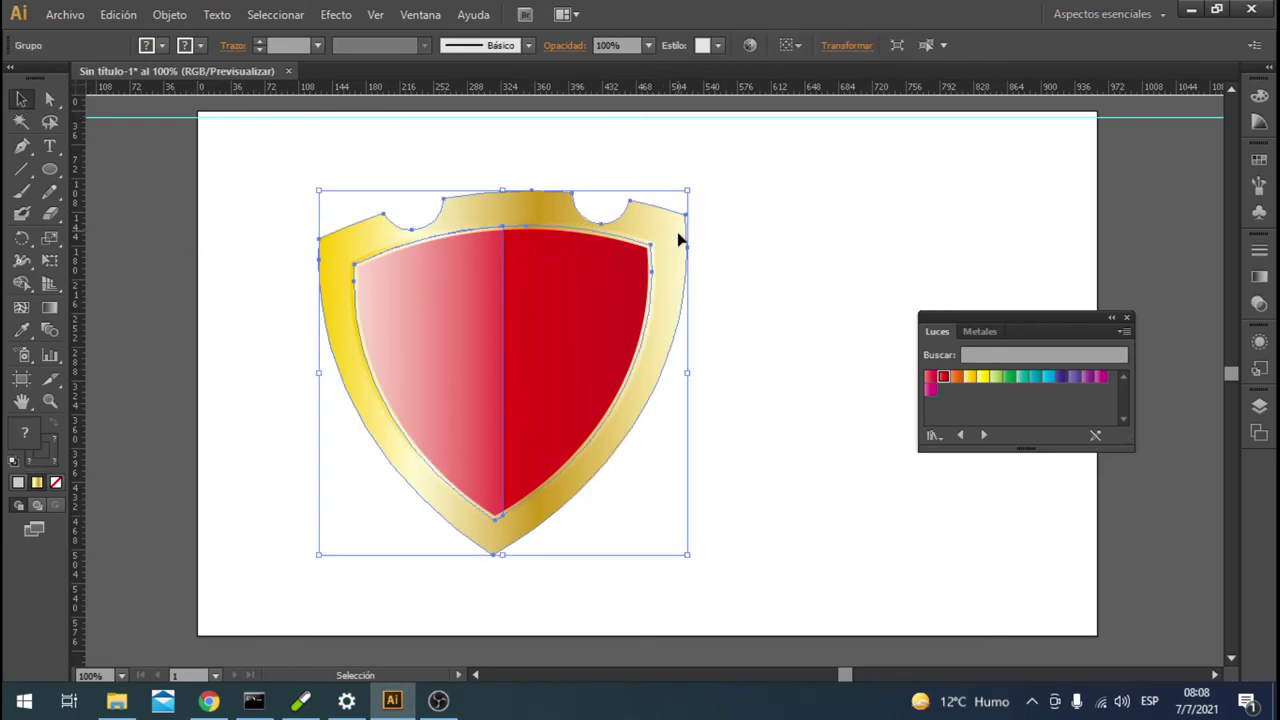
double_click(677, 248)
click(670, 244)
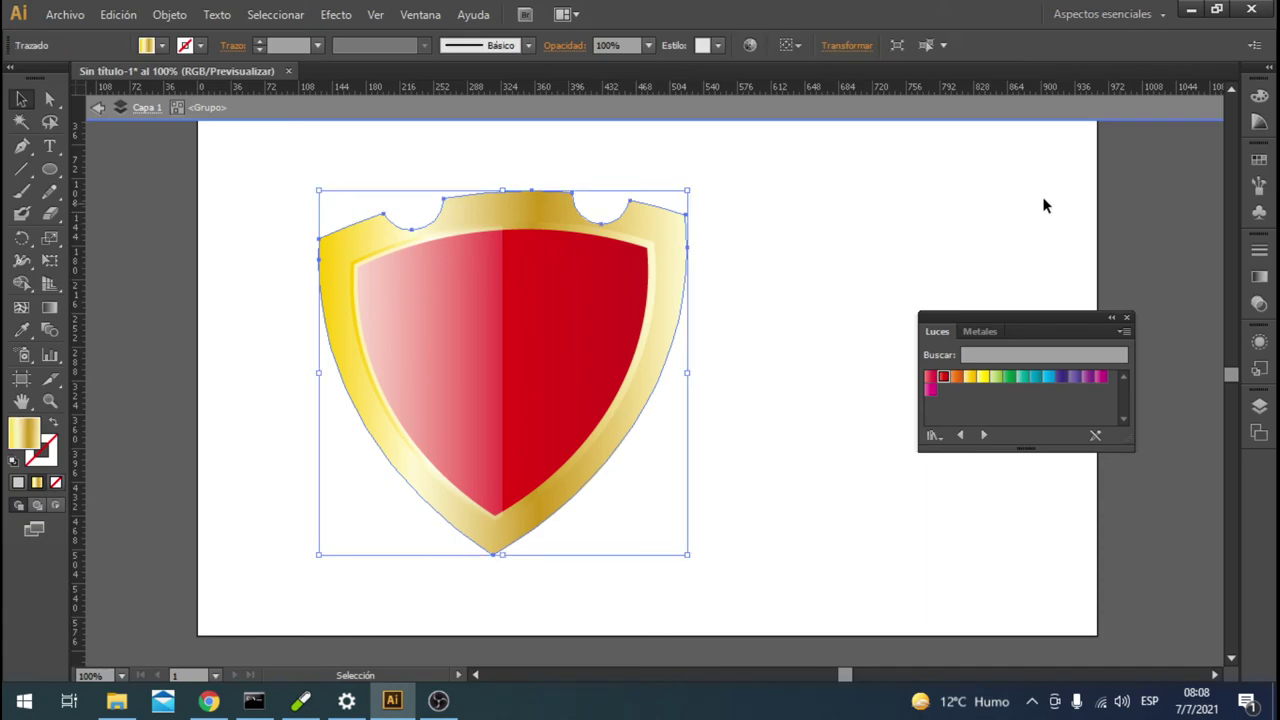
Show the Layers panel and expand the shield group to reveal its three paths
click(420, 14)
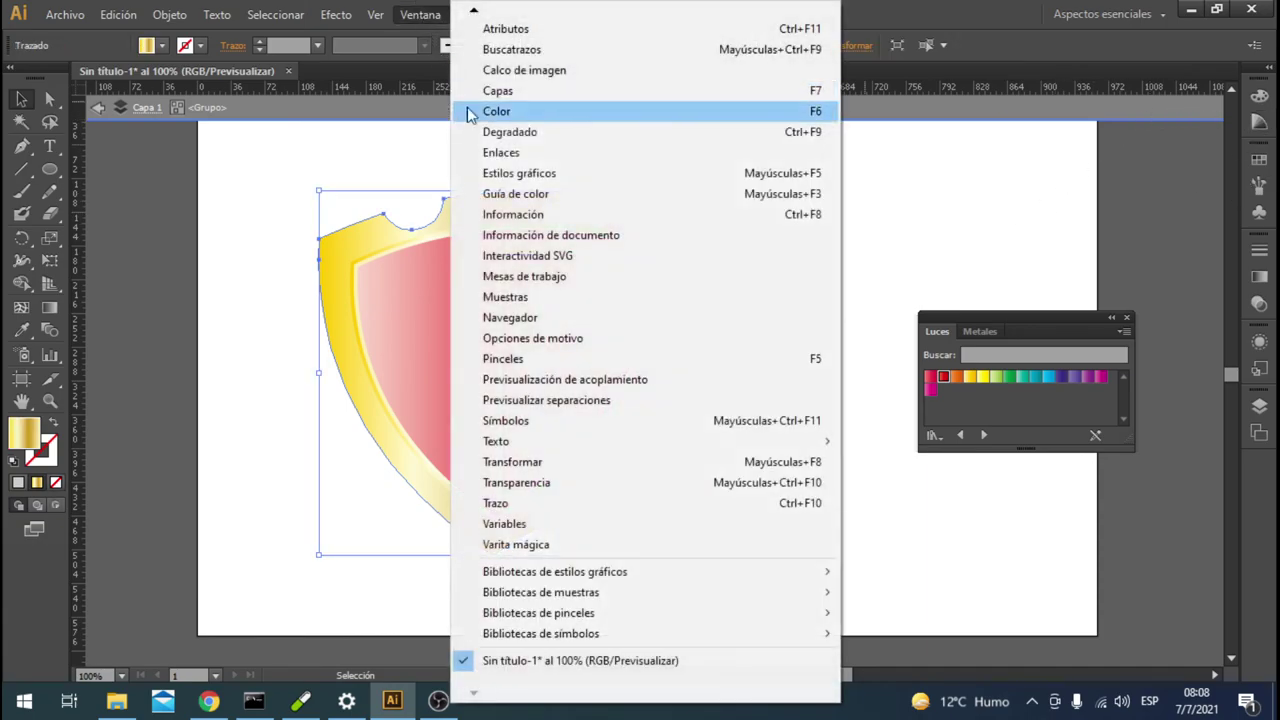
click(497, 90)
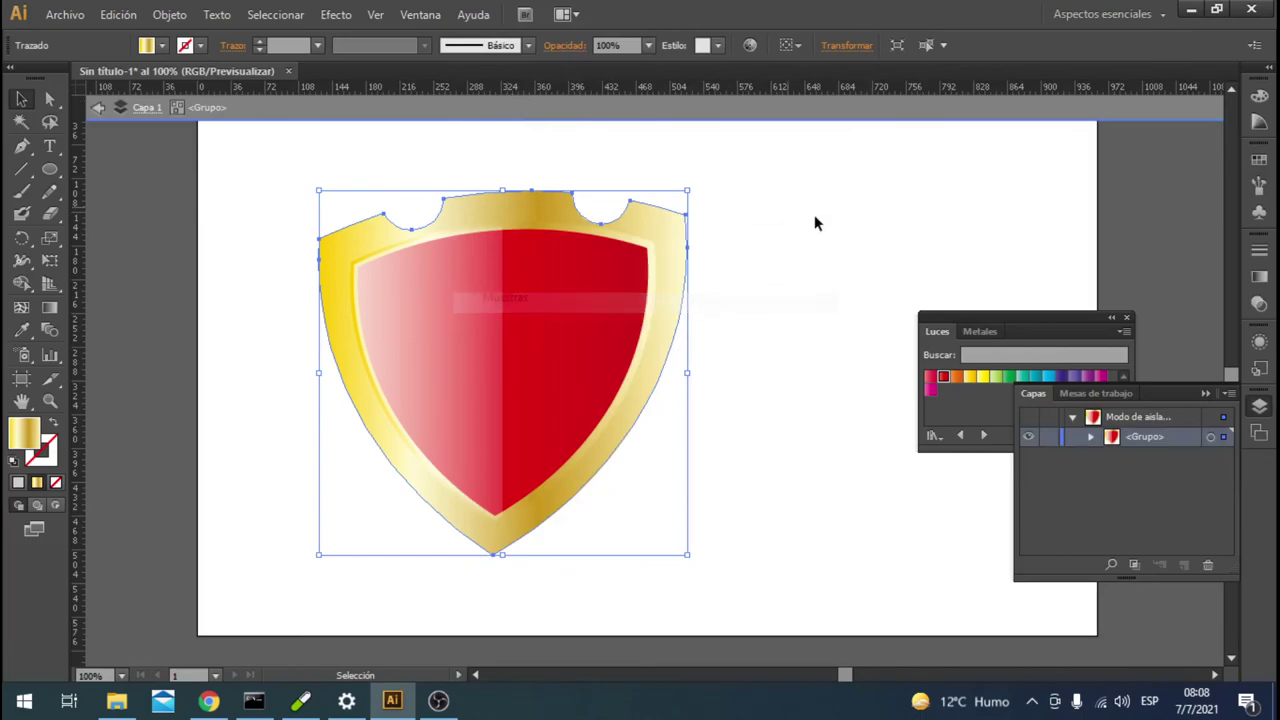
click(1091, 437)
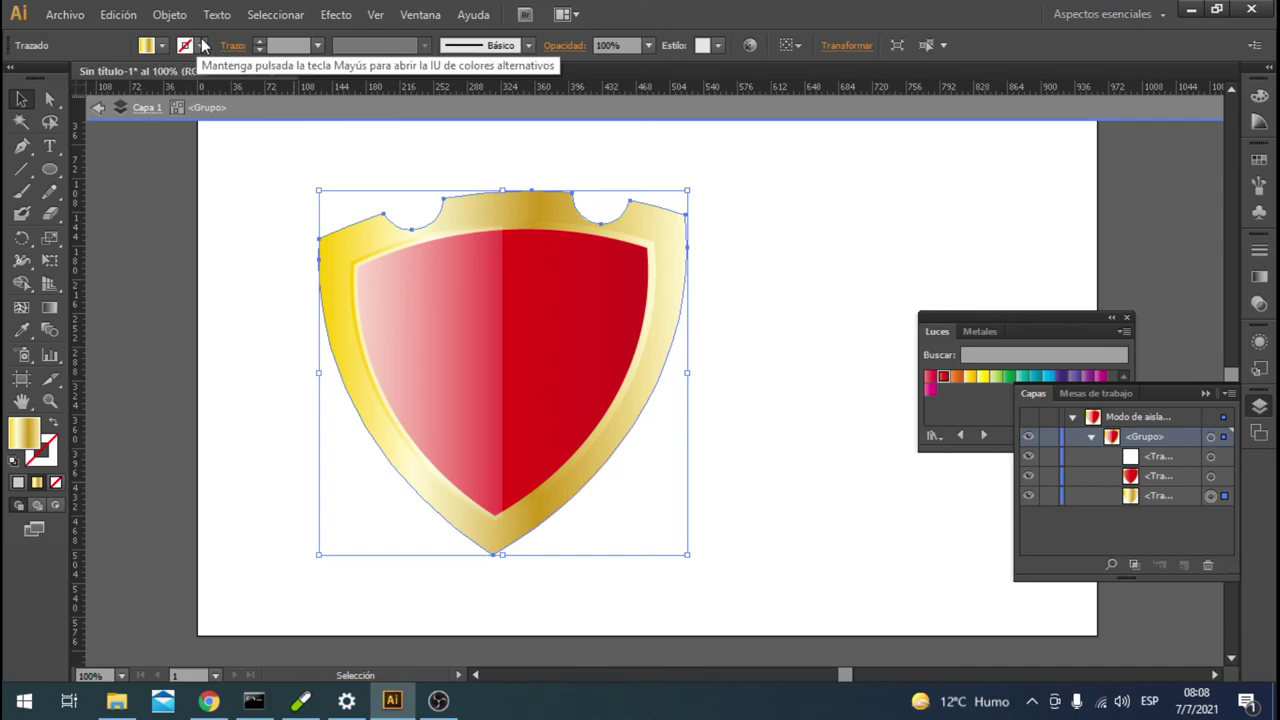
Give the gold shield a 4 pt Latón apagado outline, close the swatch library, and switch to OBS Studio
click(161, 47)
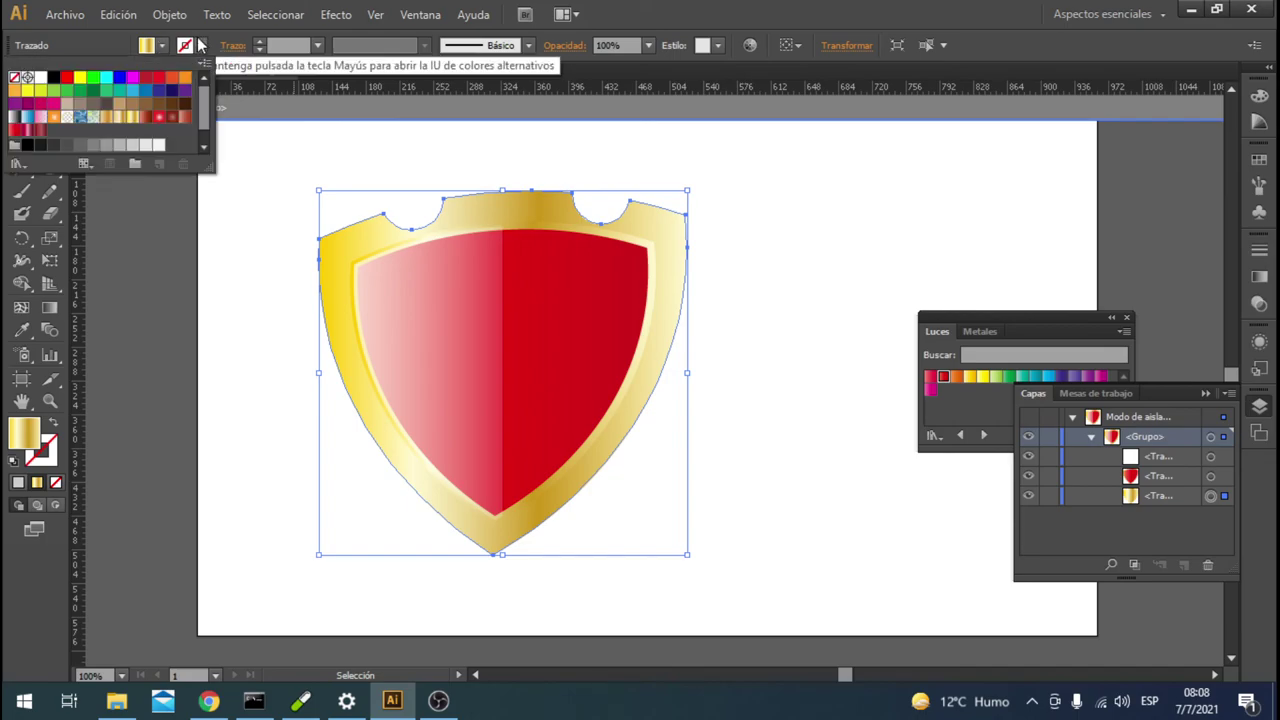
click(106, 119)
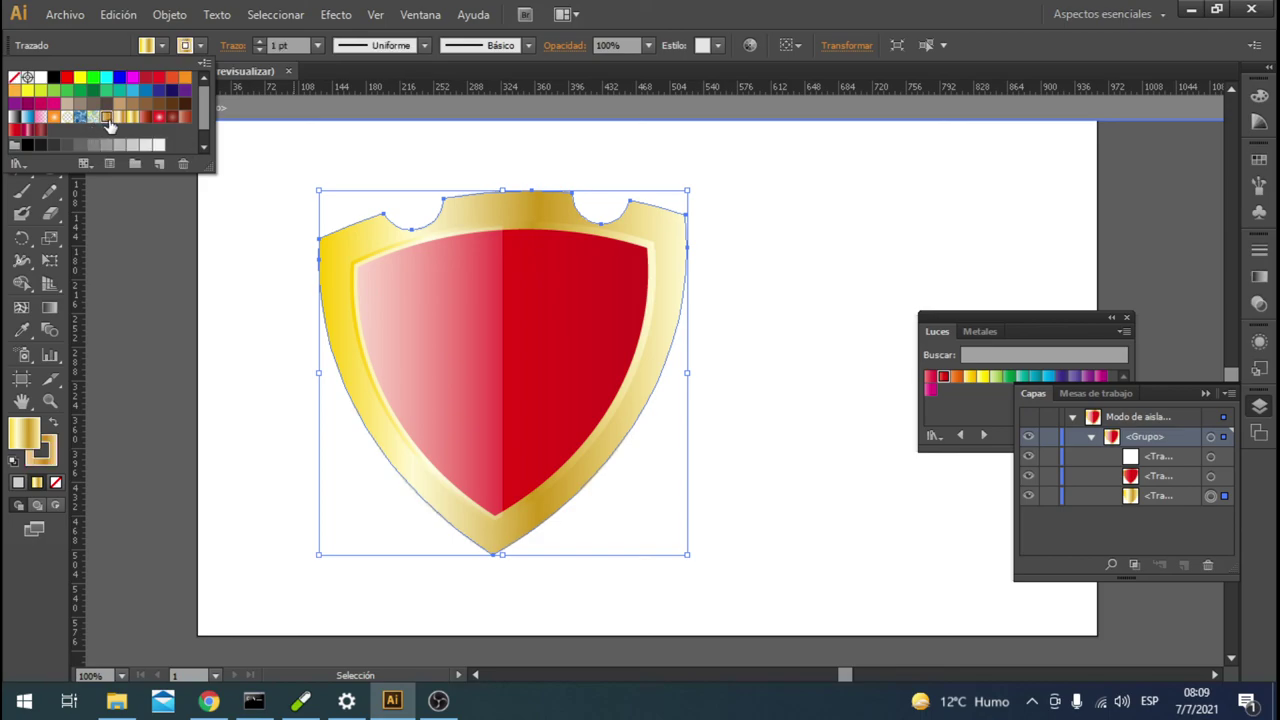
click(259, 45)
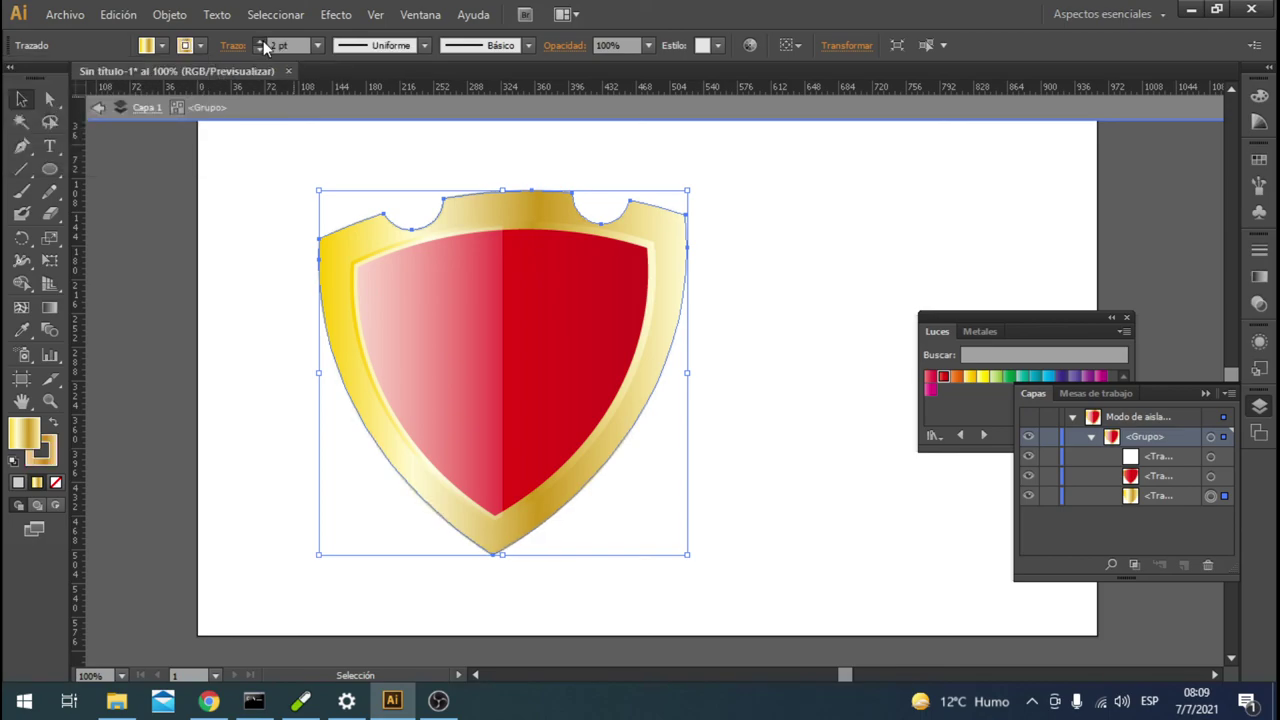
click(259, 45)
click(259, 45)
click(236, 224)
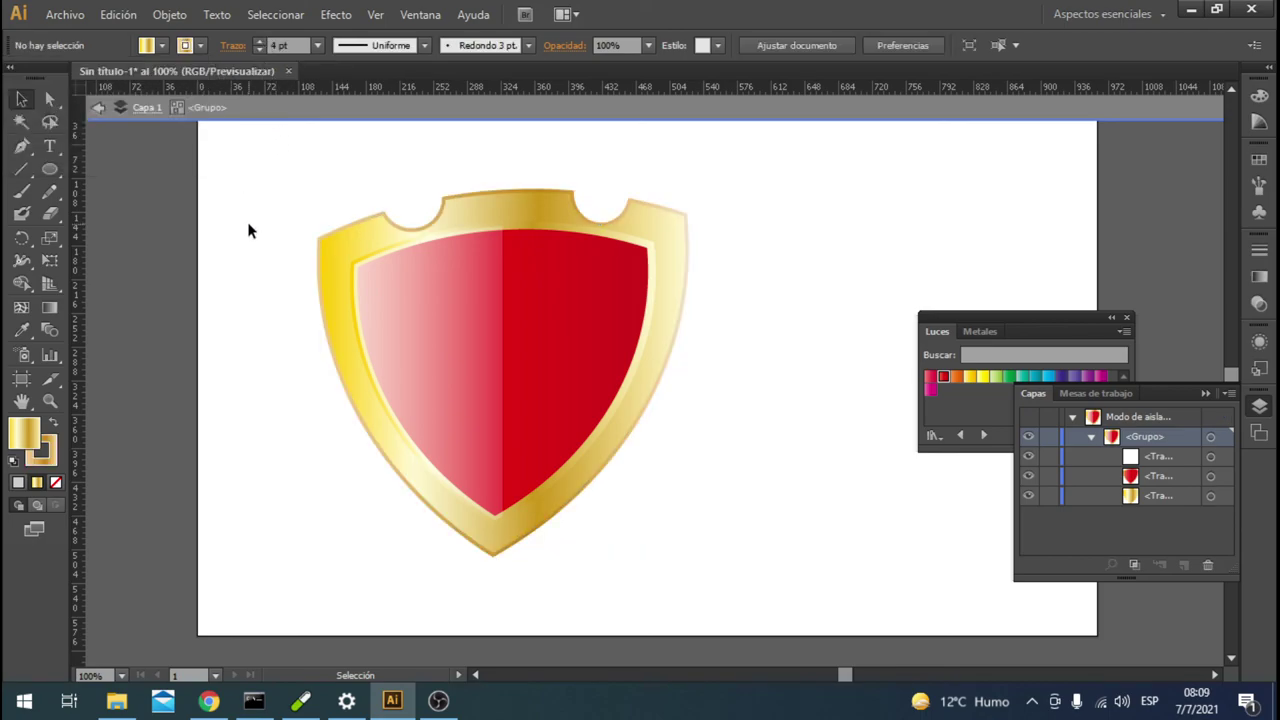
click(1127, 317)
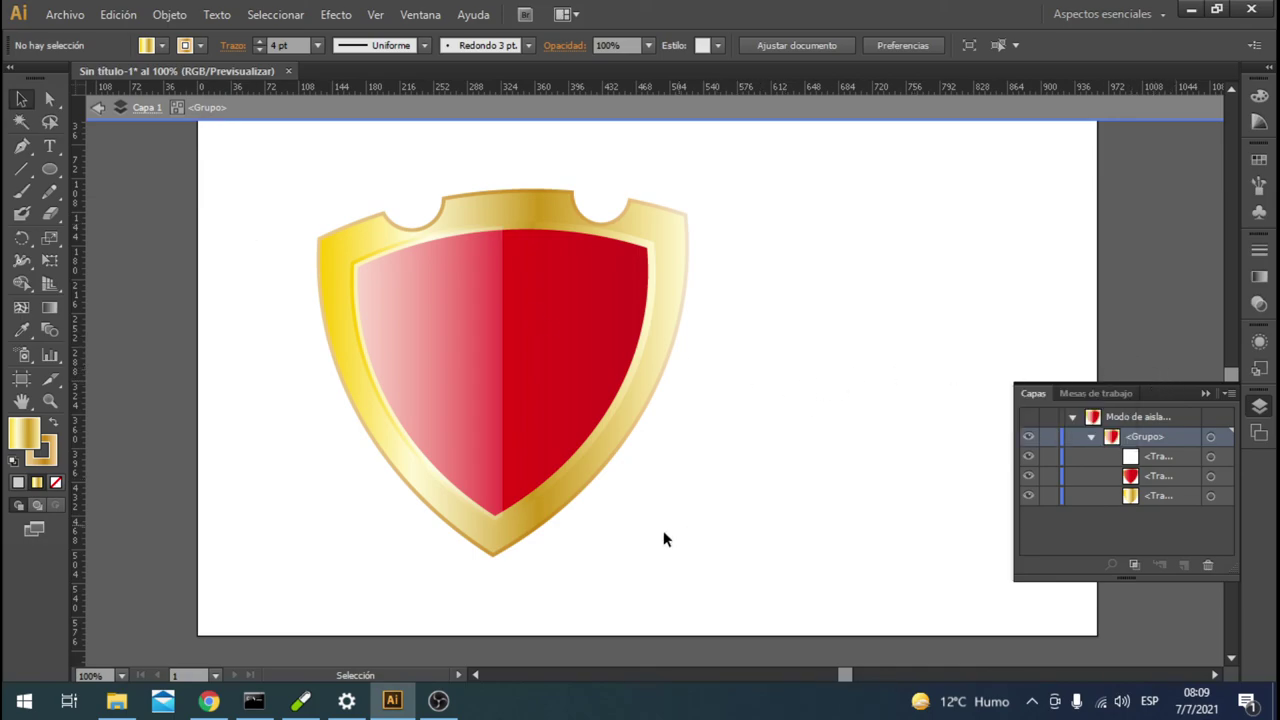
mouse_move(438, 701)
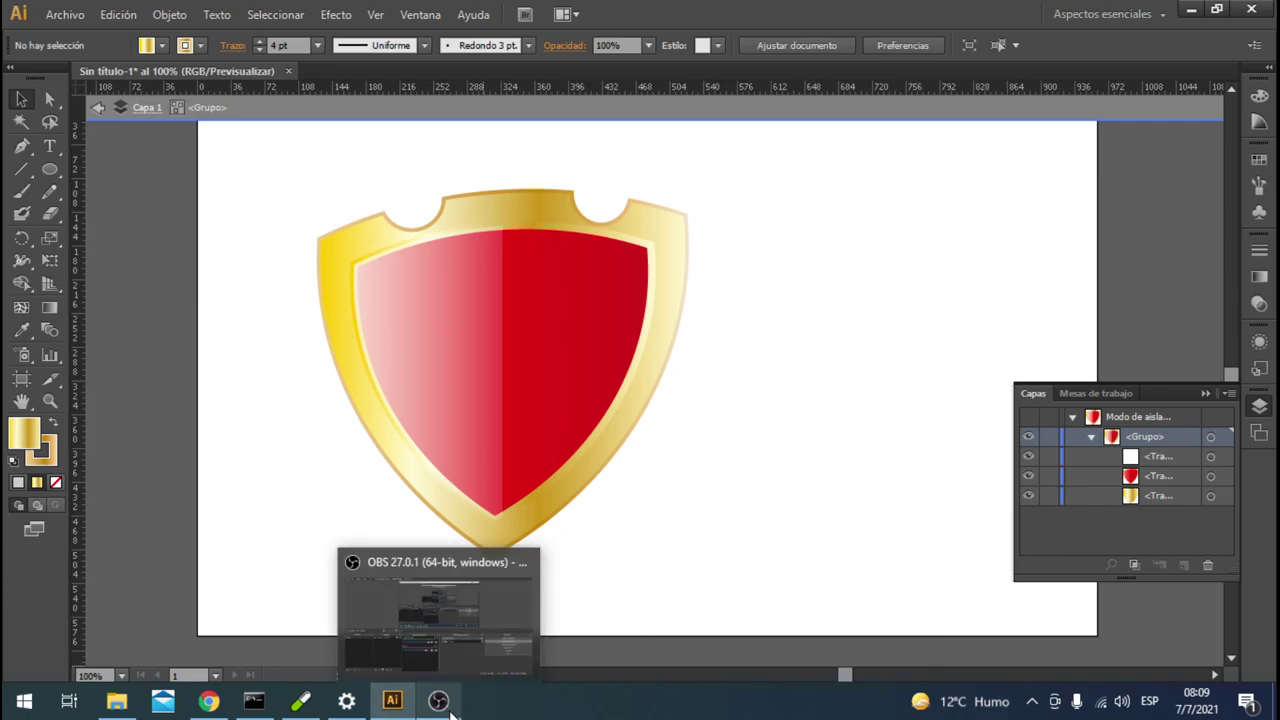
click(440, 615)
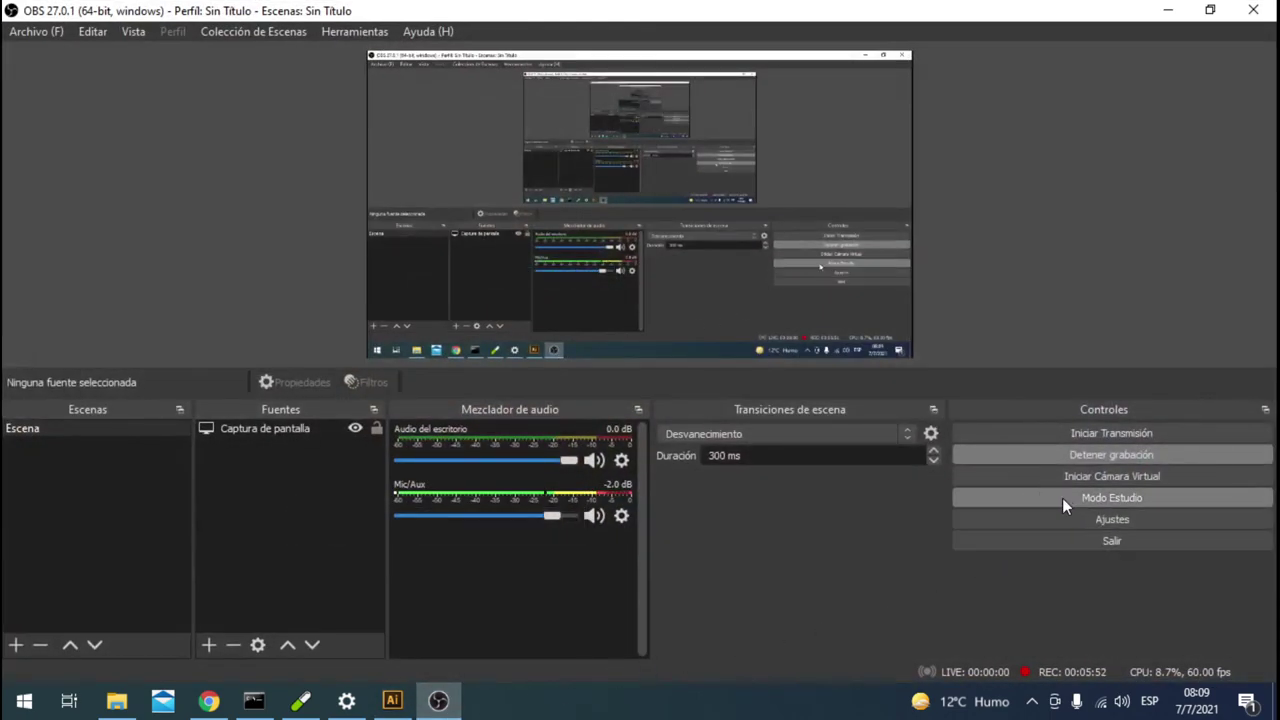